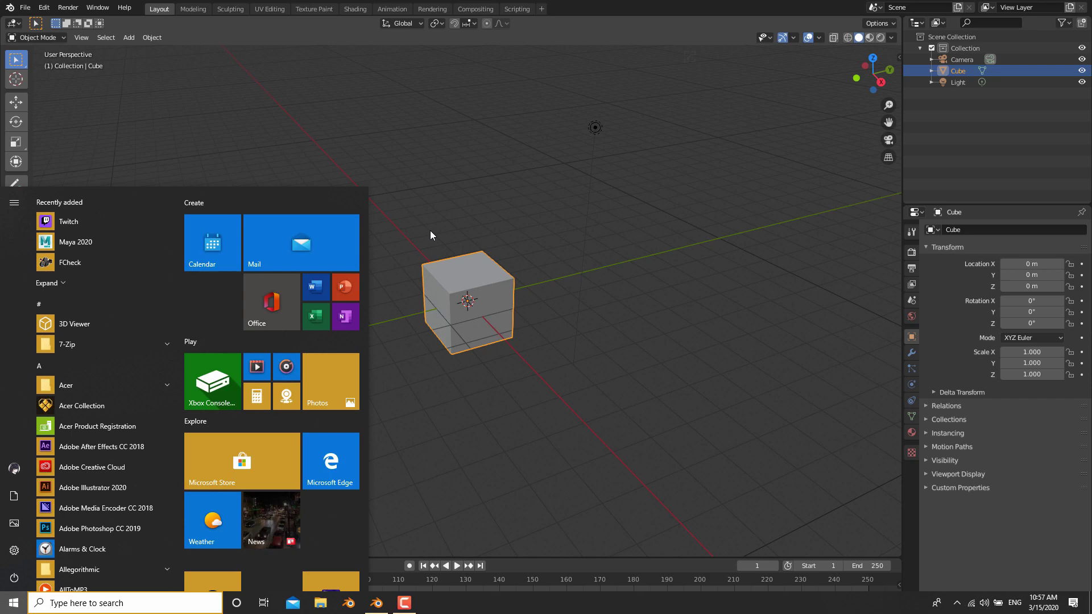
# Step: Launch Quixel Mixer and open the Wet Mud mix from the Sample Mixes project
pyautogui.write('mixer')
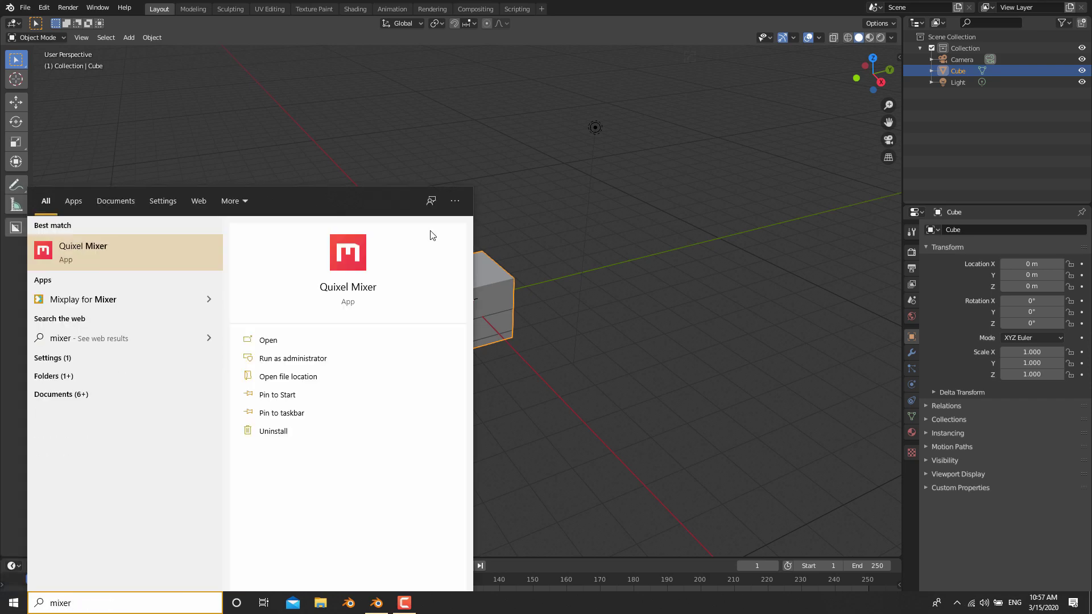
pyautogui.press('Return')
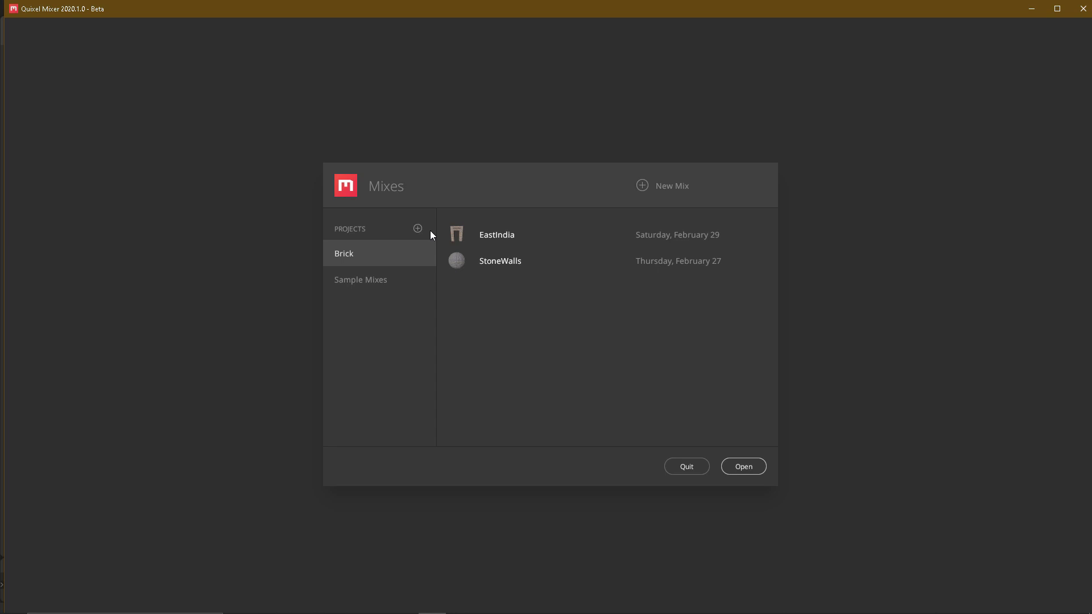
pyautogui.click(371, 290)
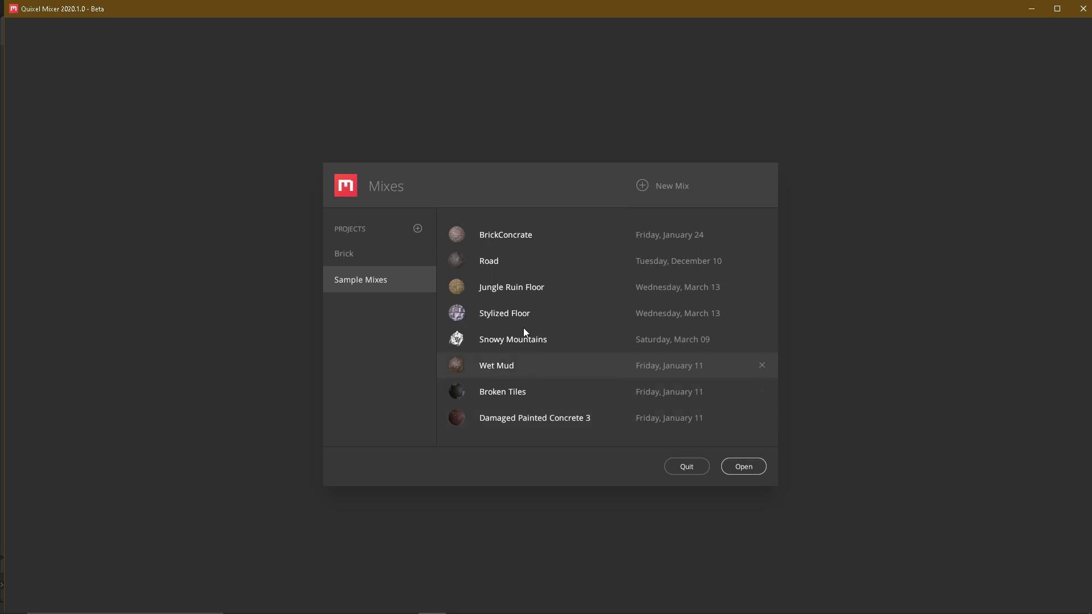
pyautogui.doubleClick(519, 364)
# Step: Undo the trial adjustments to the Moisture layer's surface threshold
pyautogui.scroll(5, 524, 332)
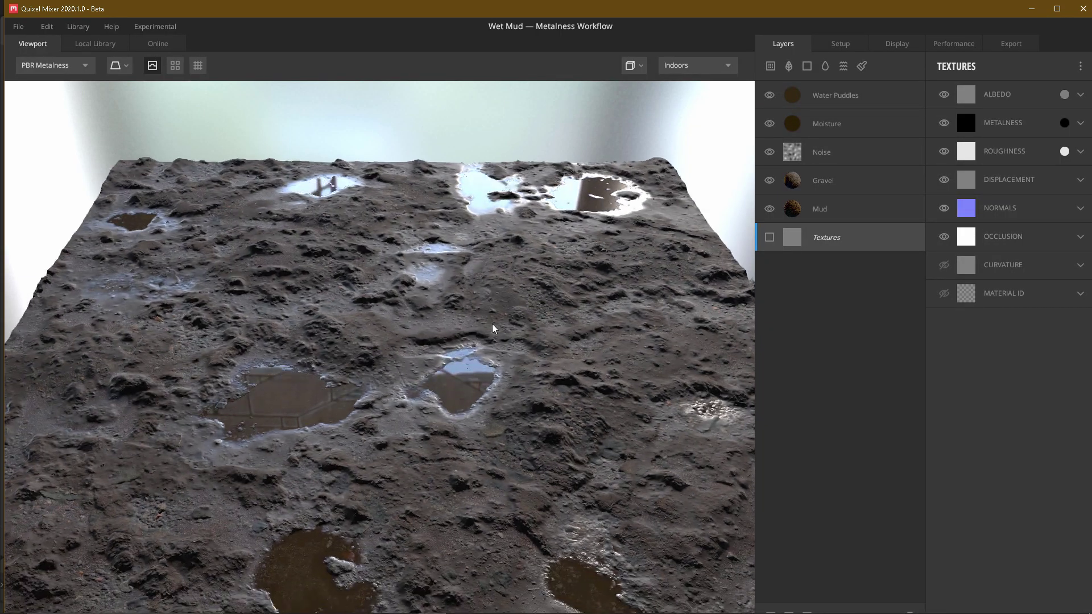
pyautogui.moveTo(492, 327); pyautogui.dragTo(621, 294)
pyautogui.scroll(-5, 499, 372)
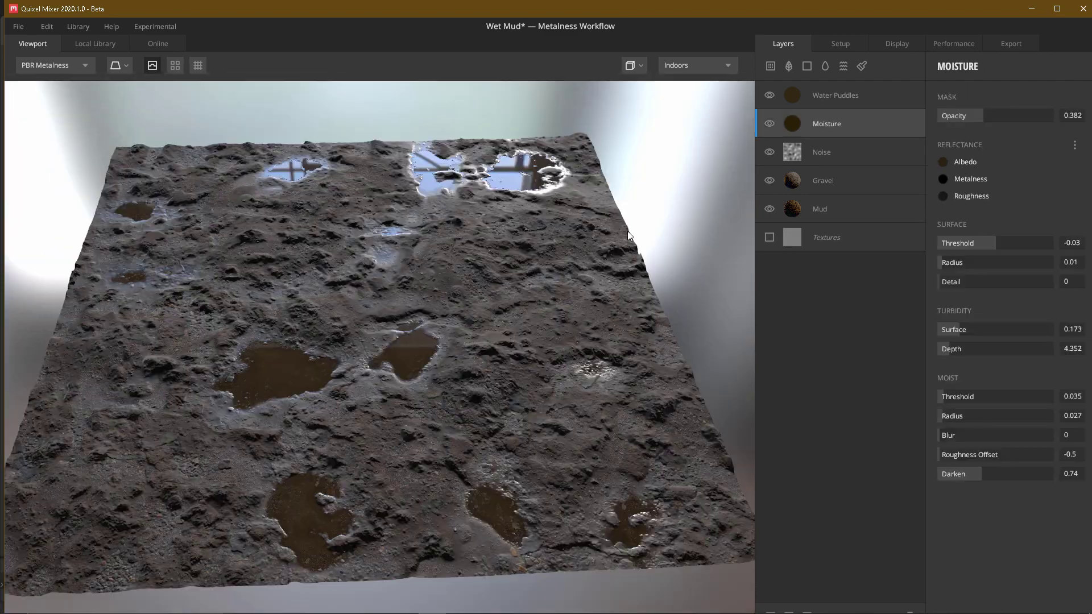
pyautogui.hotkey('ctrl', 'z')
pyautogui.hotkey('ctrl', 'z')
pyautogui.hotkey('ctrl', 'z')
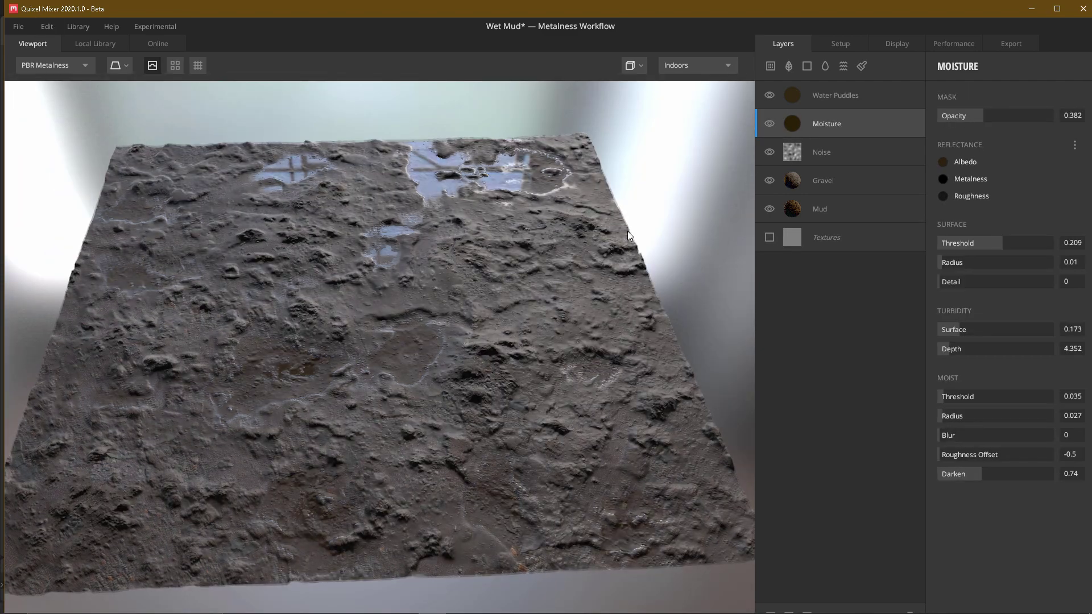
pyautogui.hotkey('ctrl', 'z')
pyautogui.hotkey('ctrl', 'z')
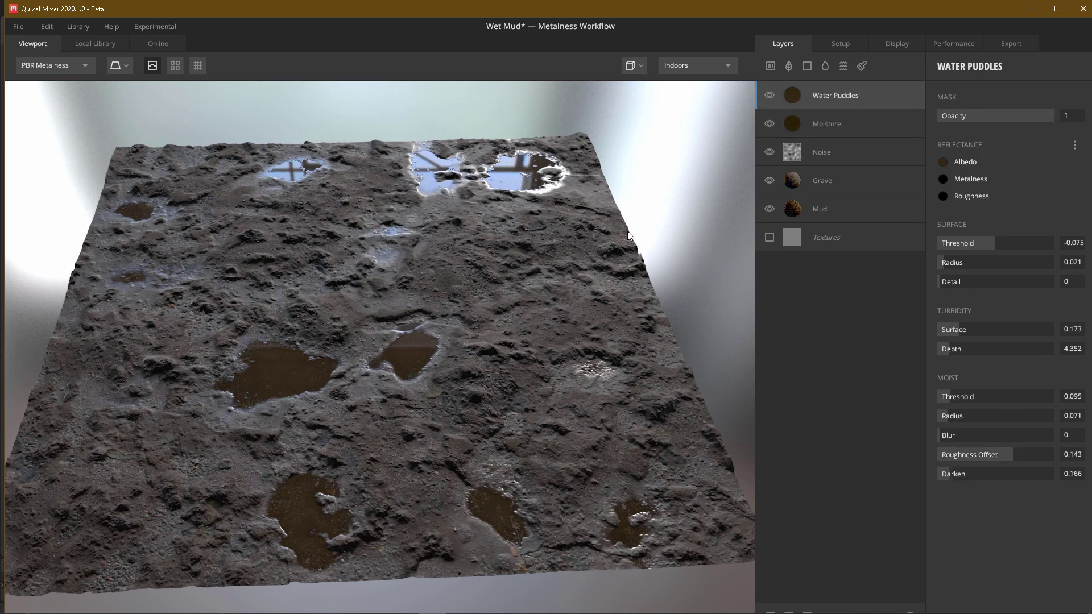
# Step: Open the Wet Mud export settings and review the export format, resolution and map options
pyautogui.moveTo(627, 231); pyautogui.dragTo(639, 202)
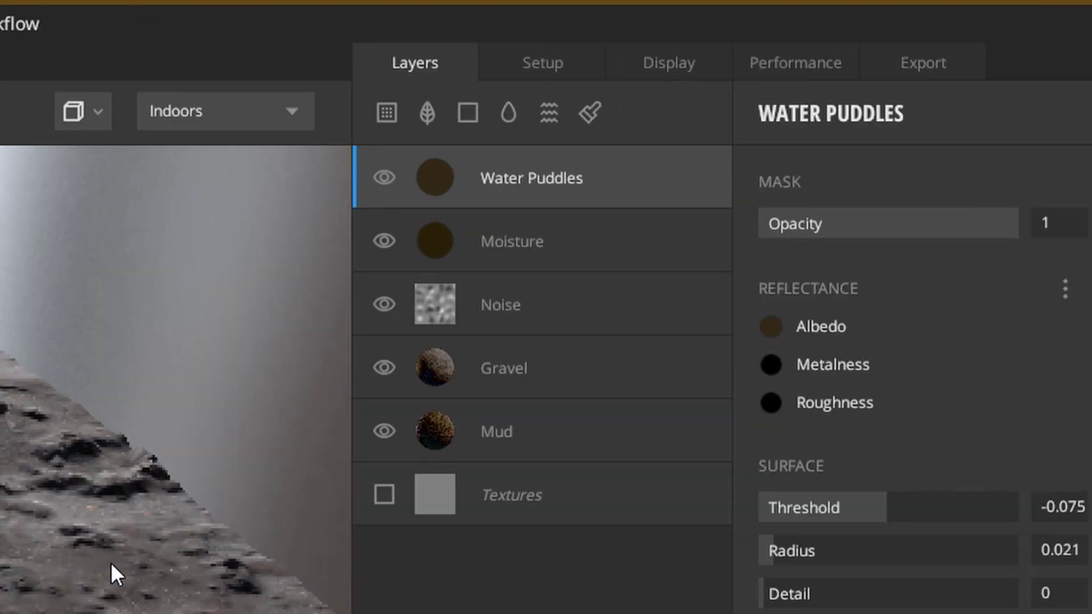
pyautogui.moveTo(110, 563); pyautogui.dragTo(28, 319)
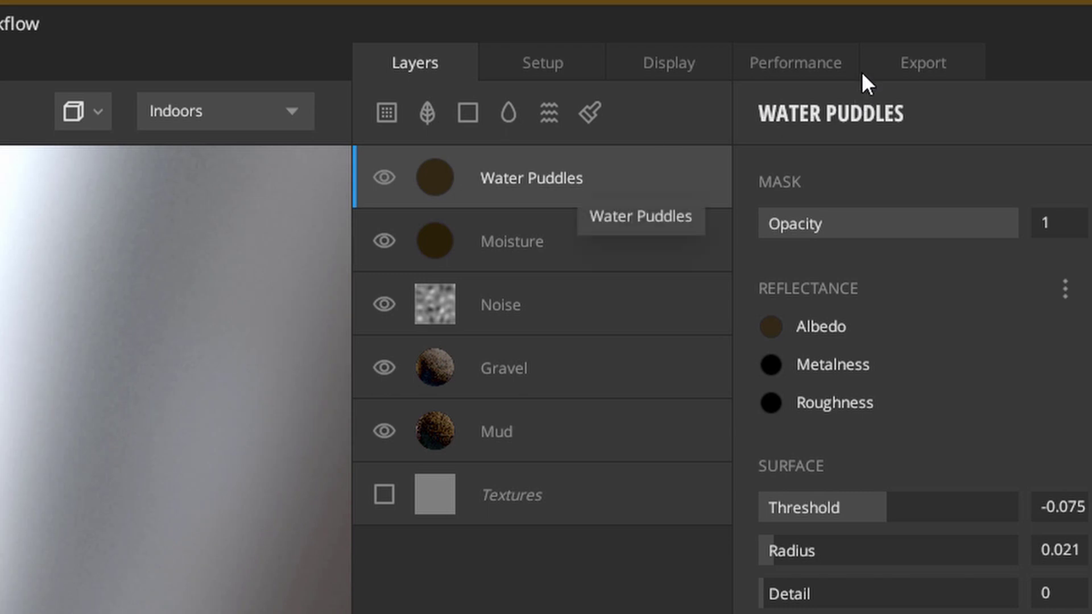
pyautogui.click(940, 67)
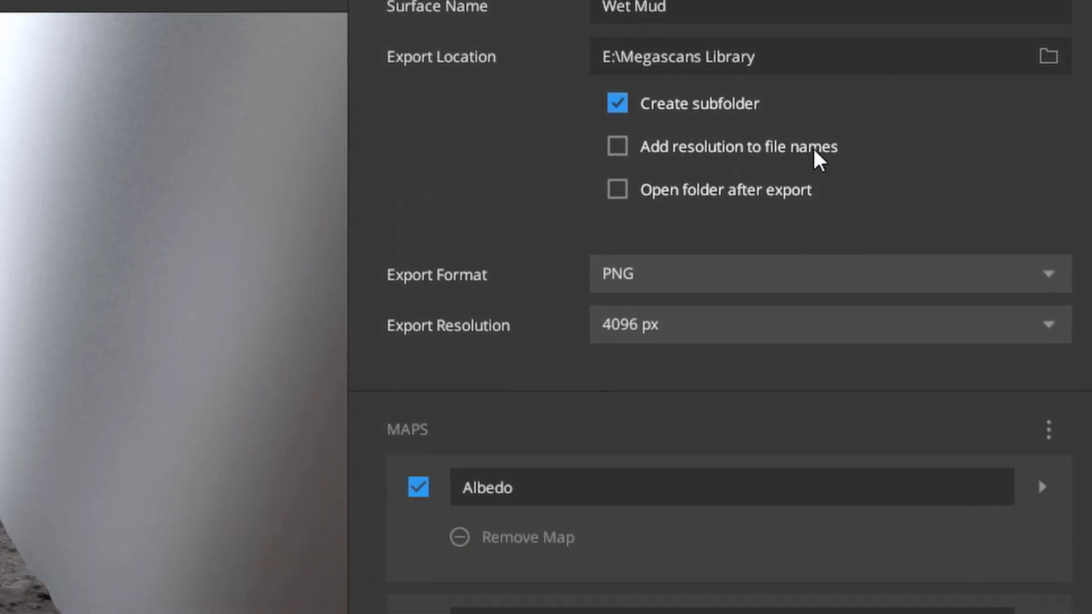
pyautogui.click(776, 228)
pyautogui.click(774, 232)
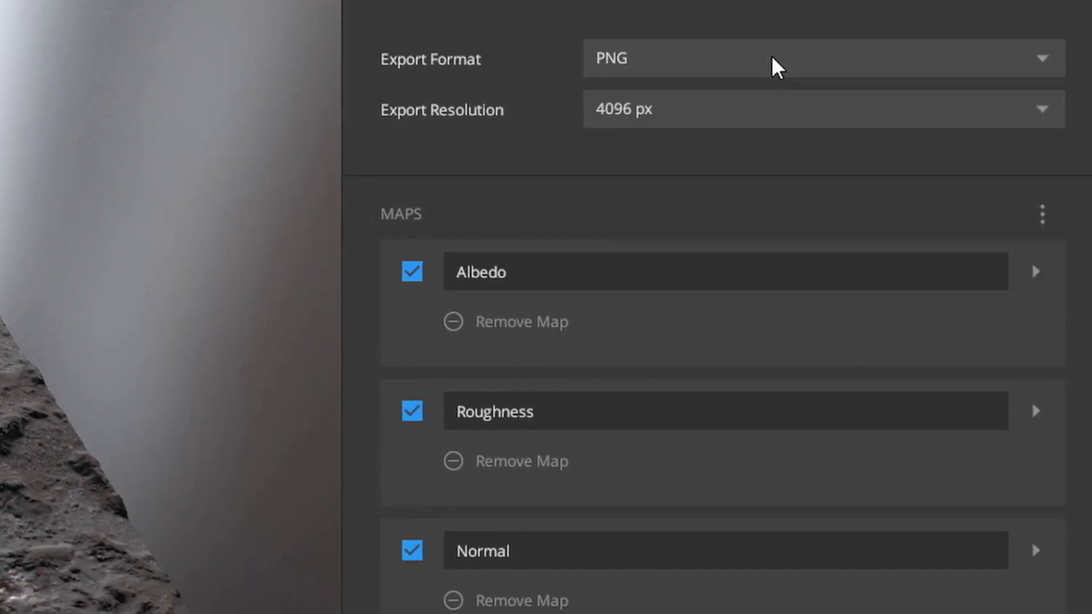
pyautogui.click(771, 277)
pyautogui.click(762, 68)
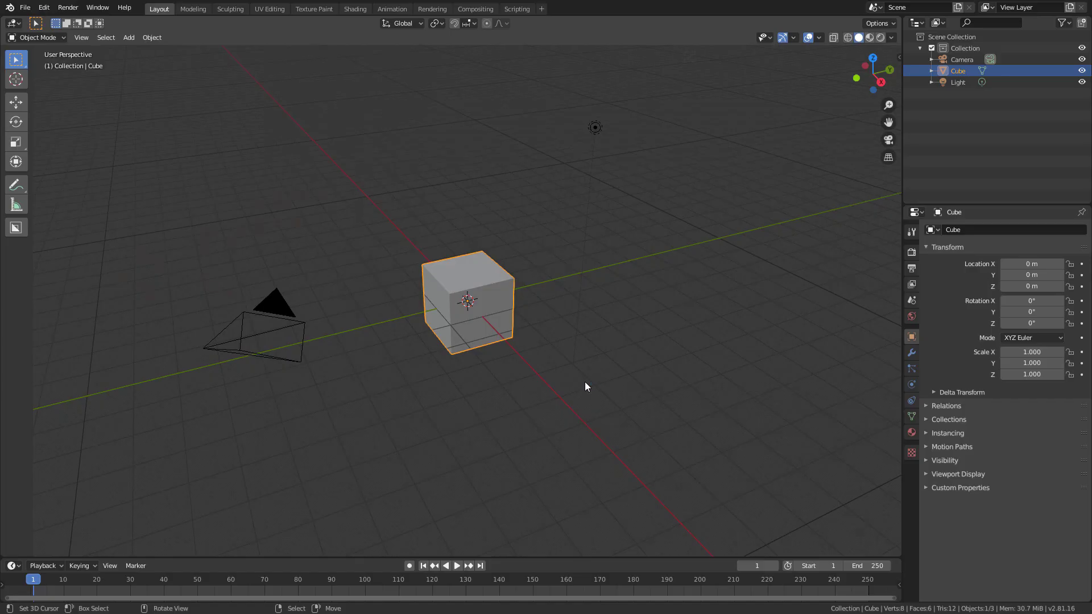
# Step: Switch to Blender and delete the default cube
pyautogui.moveTo(502, 237); pyautogui.dragTo(509, 264, button='middle')
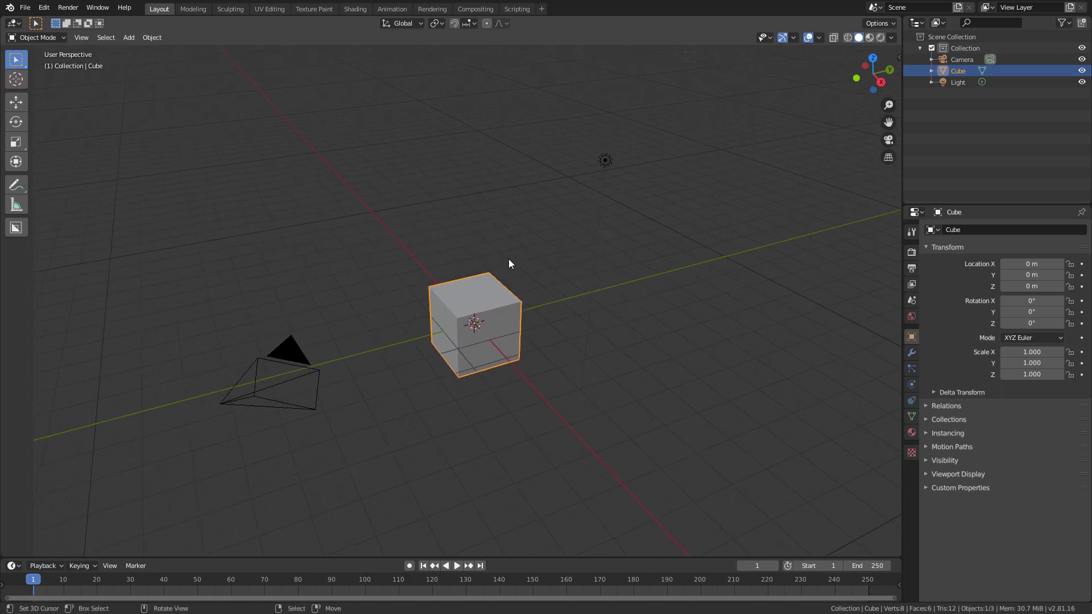
pyautogui.press('x')
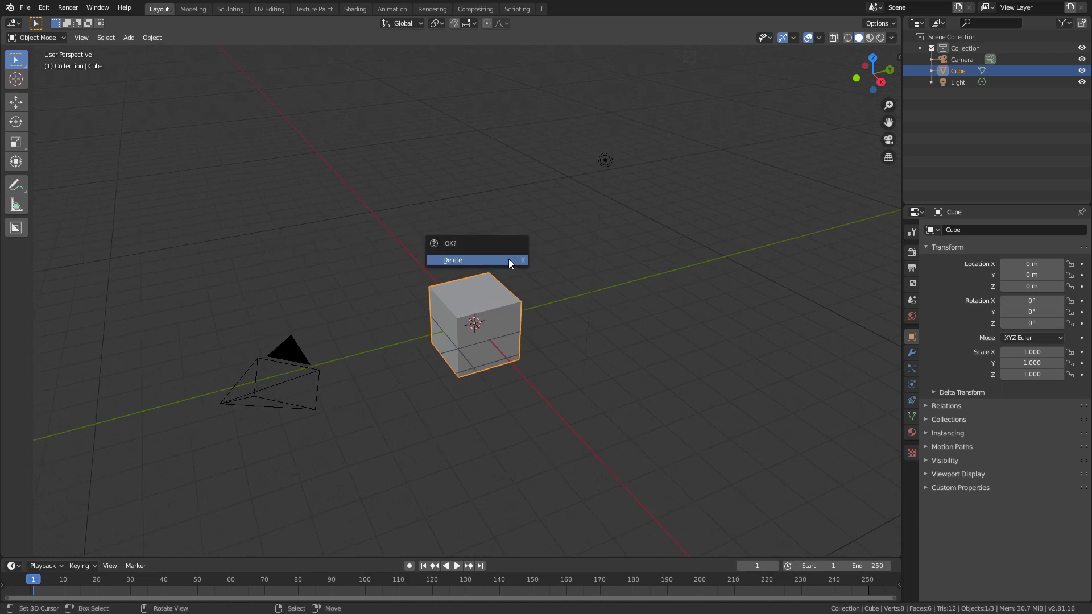
pyautogui.press('Return')
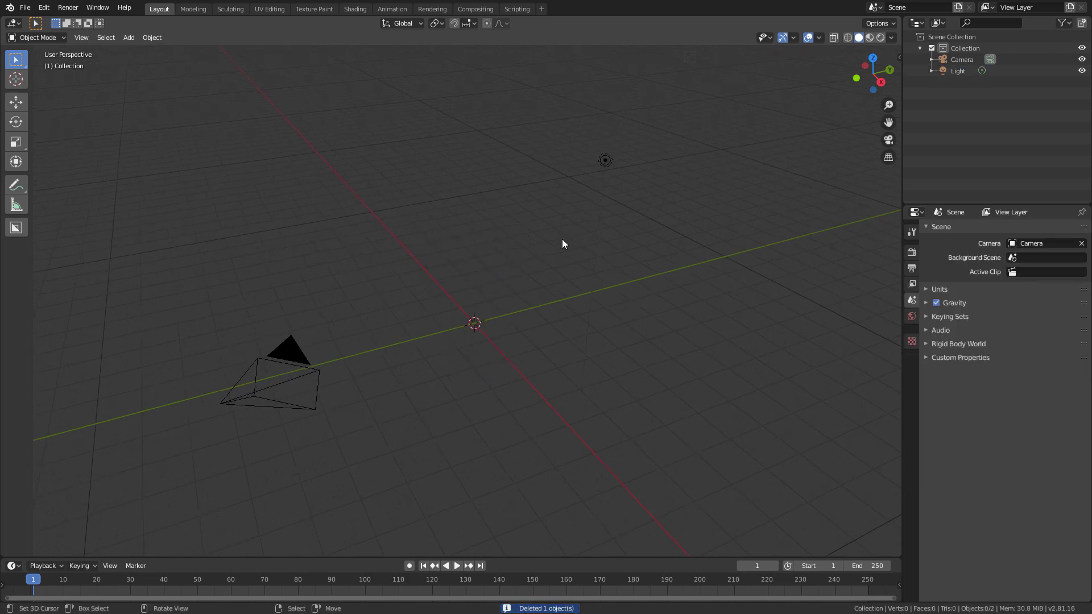
# Step: Add a mesh plane at the world origin
pyautogui.hotkey('shift', 'a')
pyautogui.moveTo(562, 238)
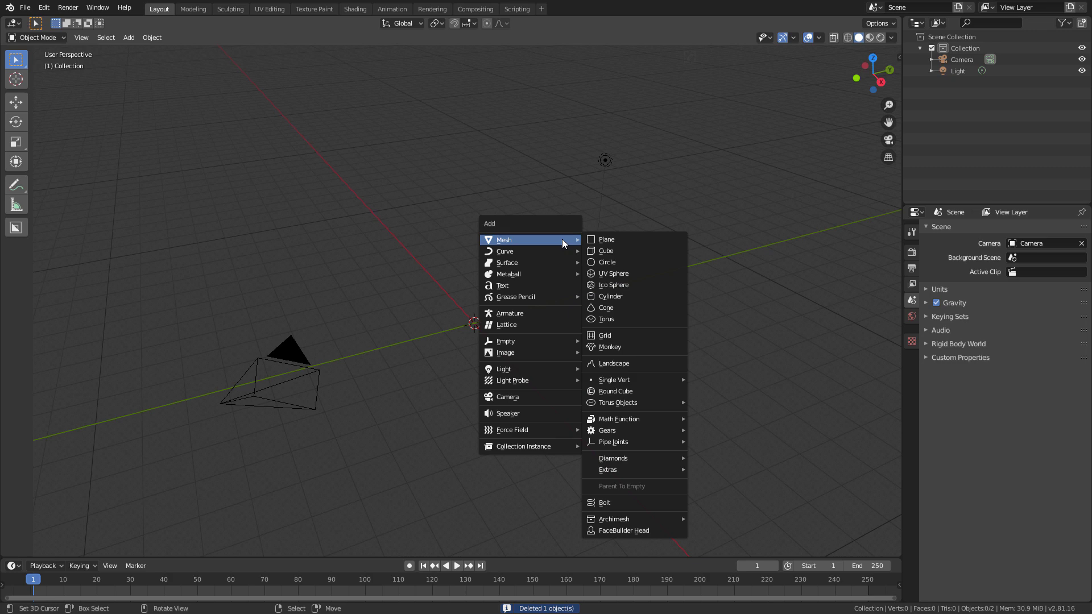
pyautogui.click(599, 240)
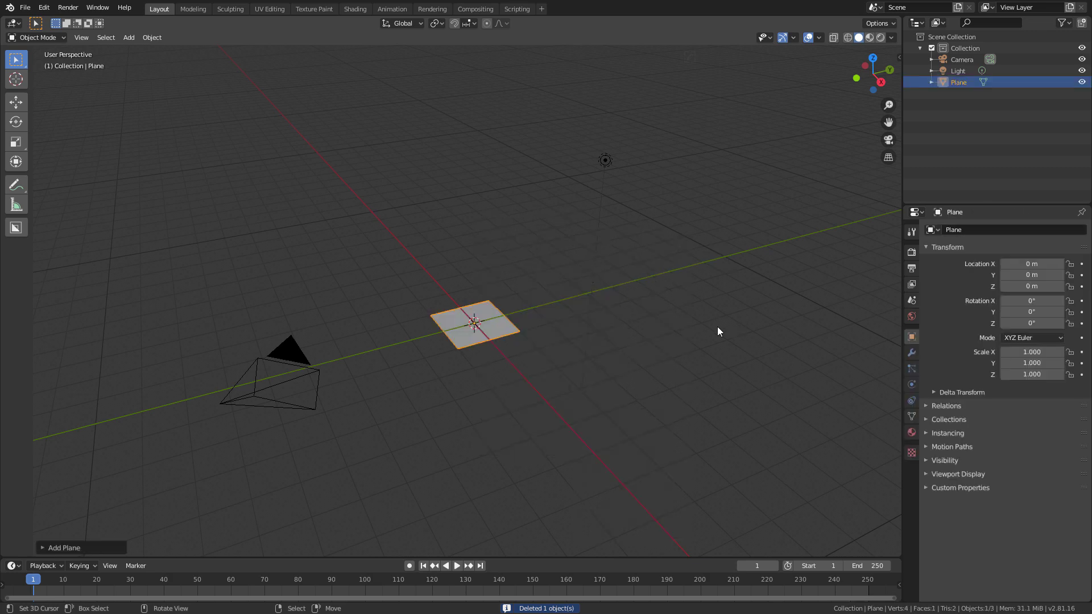
pyautogui.moveTo(719, 326); pyautogui.dragTo(444, 285, button='middle')
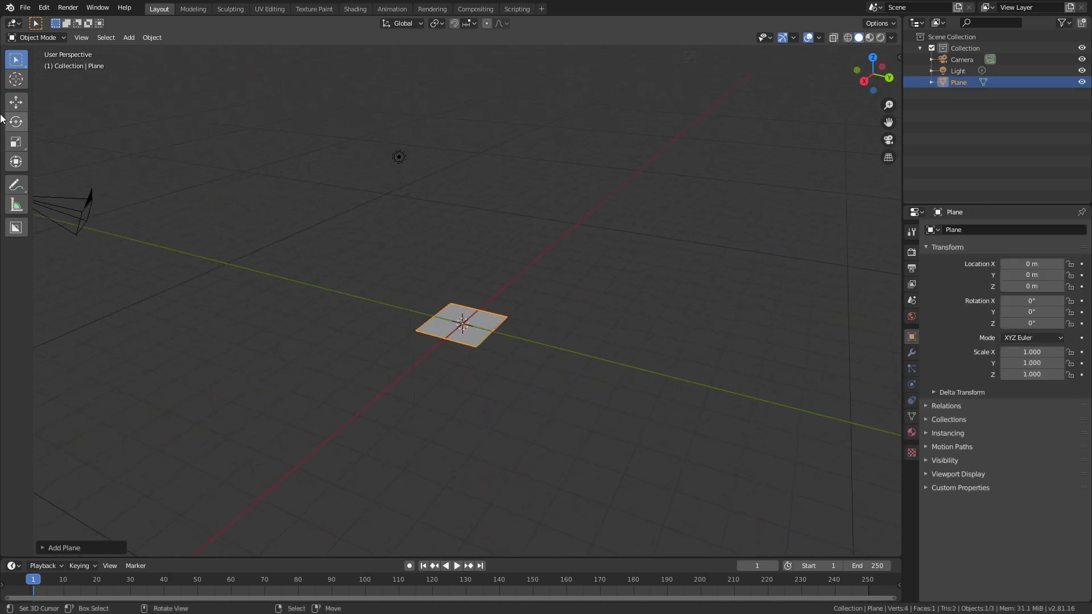
# Step: Activate the Move tool for both Edit Mode and Object Mode, ending in Object Mode
pyautogui.click(15, 101)
pyautogui.press('Tab')
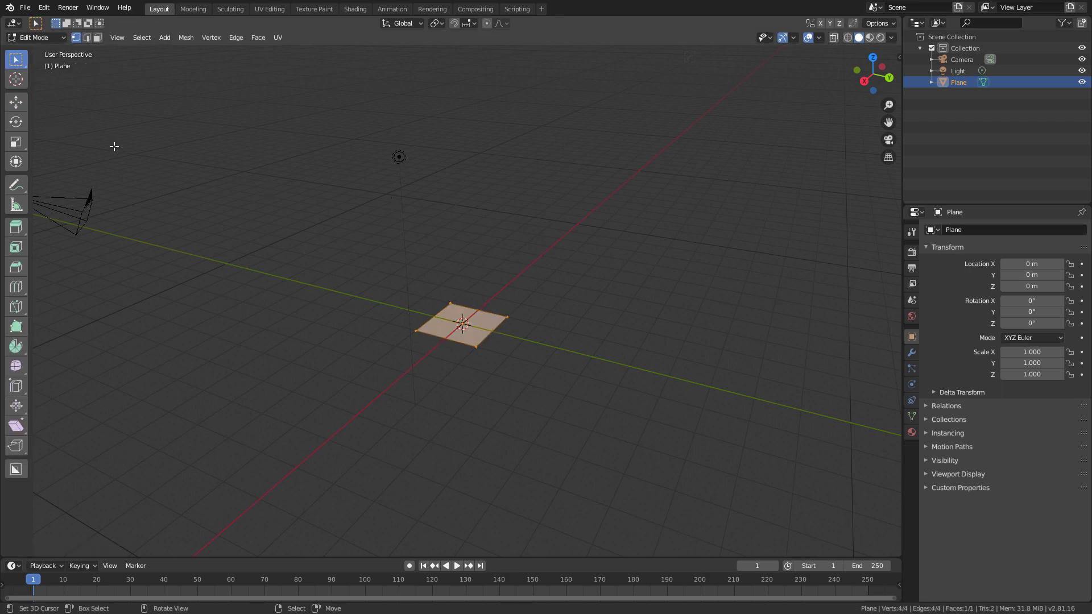
pyautogui.click(16, 101)
pyautogui.press('Tab')
pyautogui.press('n')
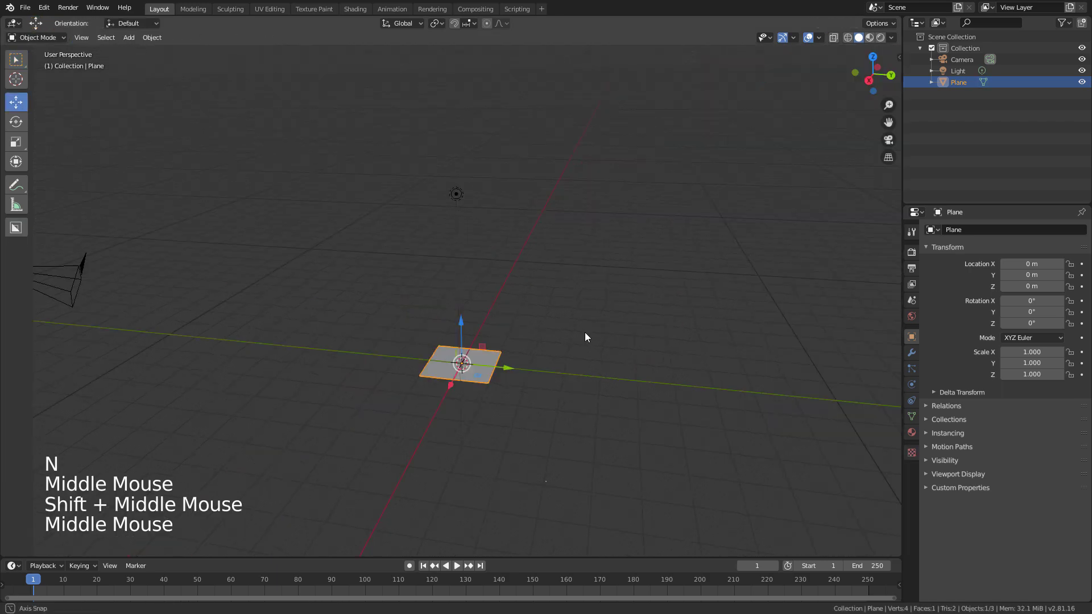
pyautogui.moveTo(585, 332); pyautogui.dragTo(600, 334, button='middle')
pyautogui.moveTo(533, 369); pyautogui.dragTo(569, 373, button='middle')
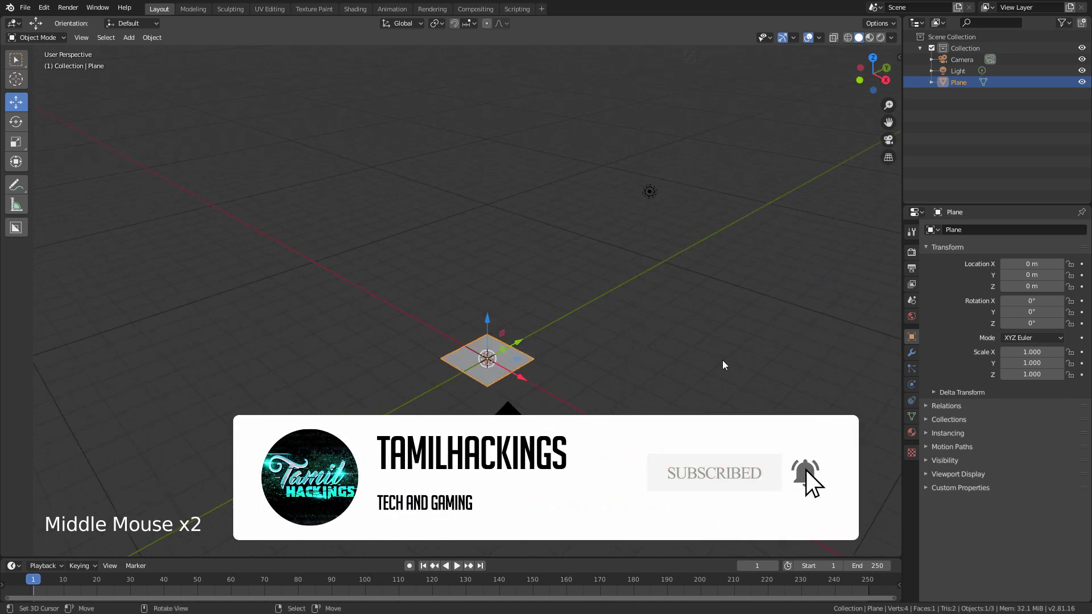
# Step: Set the scene's render engine to Octane
pyautogui.moveTo(723, 362); pyautogui.dragTo(691, 364, button='middle')
pyautogui.click(912, 432)
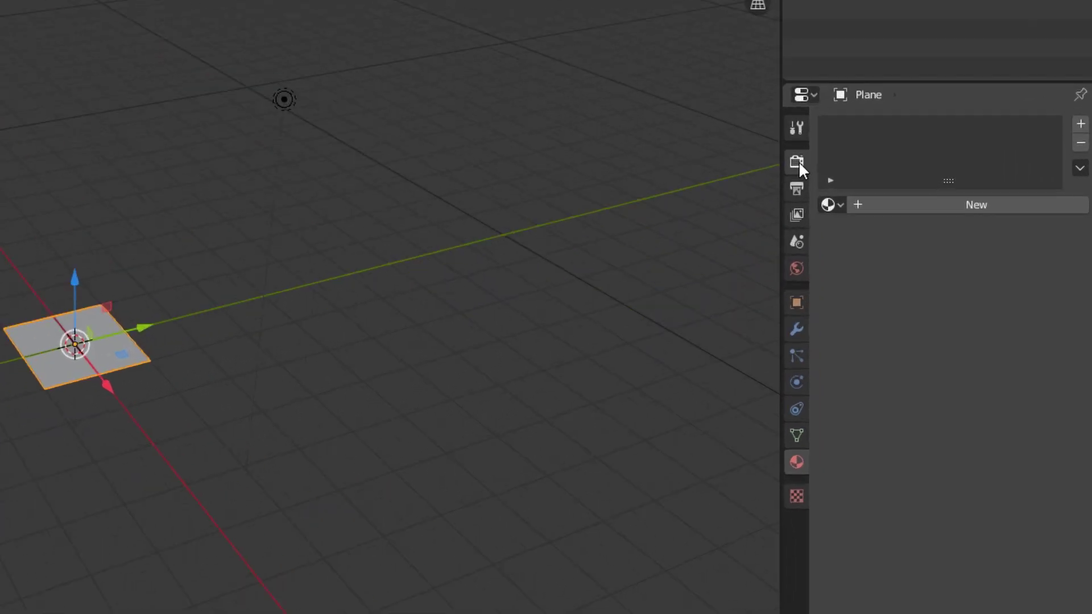
pyautogui.click(797, 162)
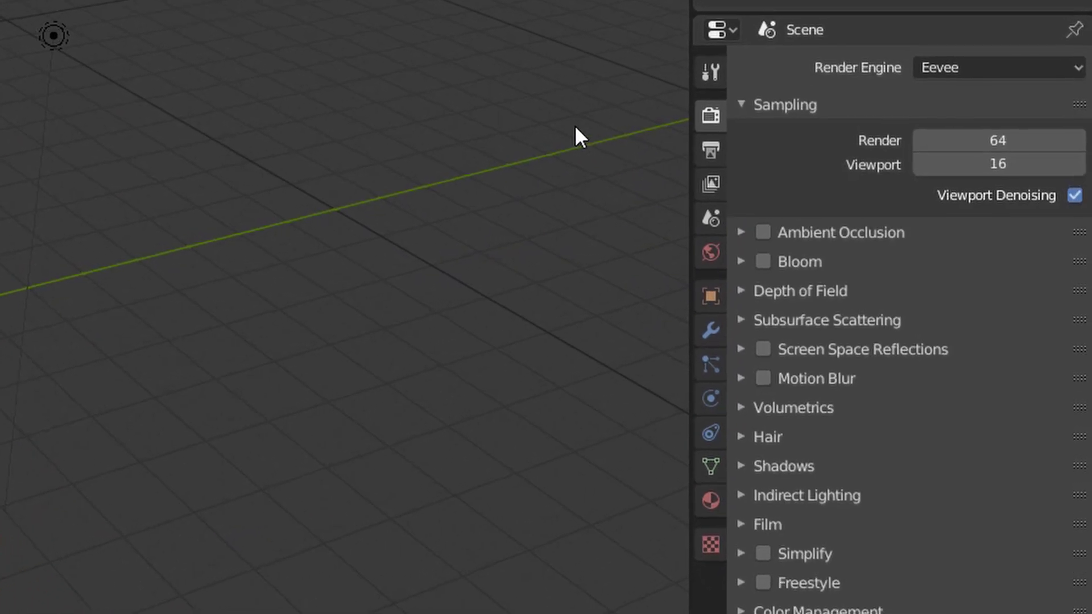
pyautogui.click(936, 71)
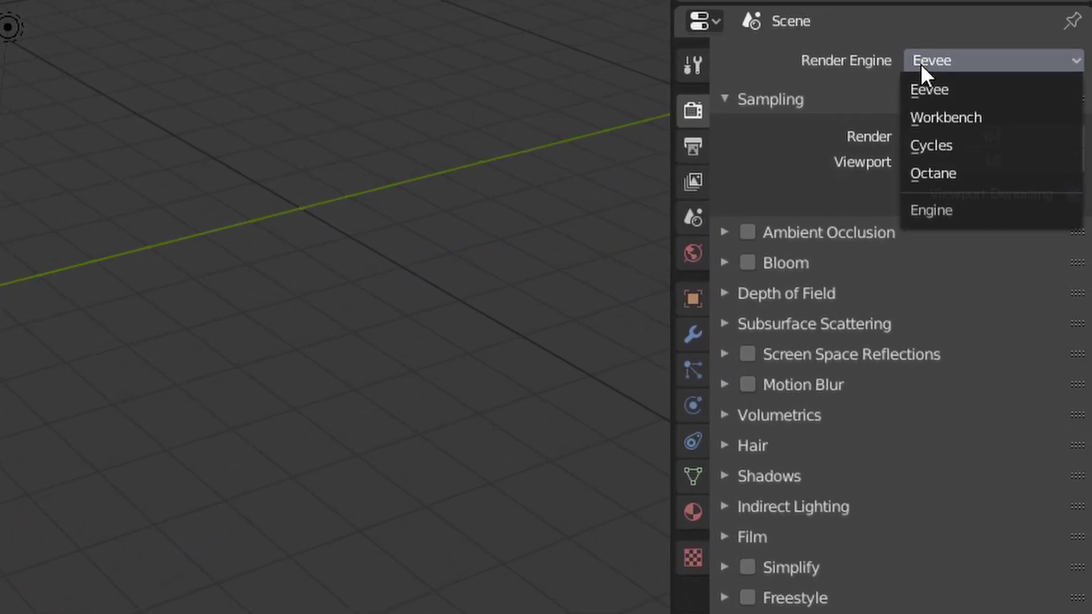
pyautogui.click(940, 174)
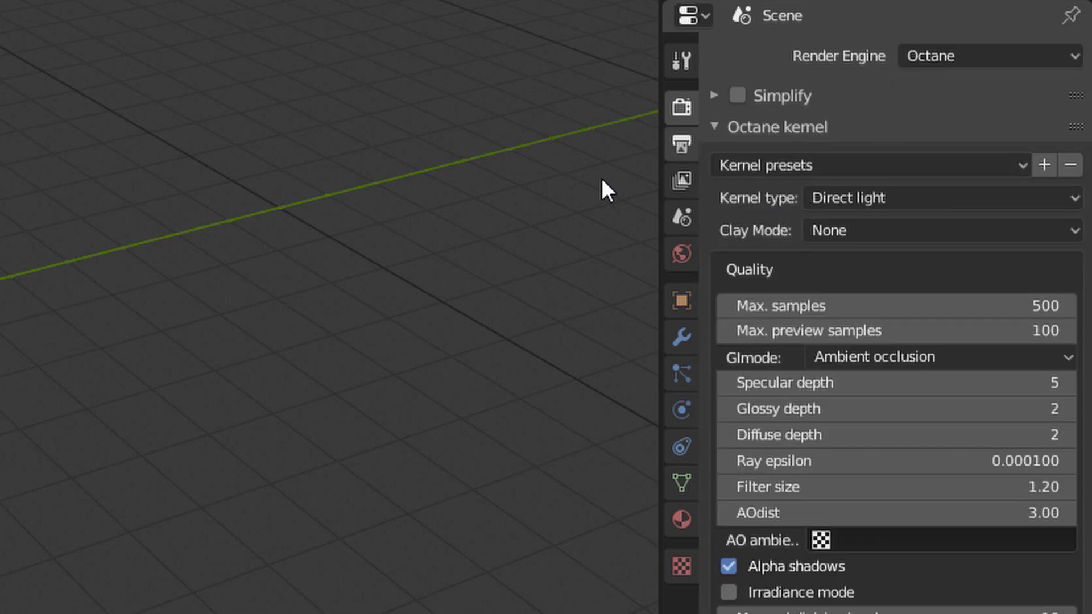
pyautogui.press('z')
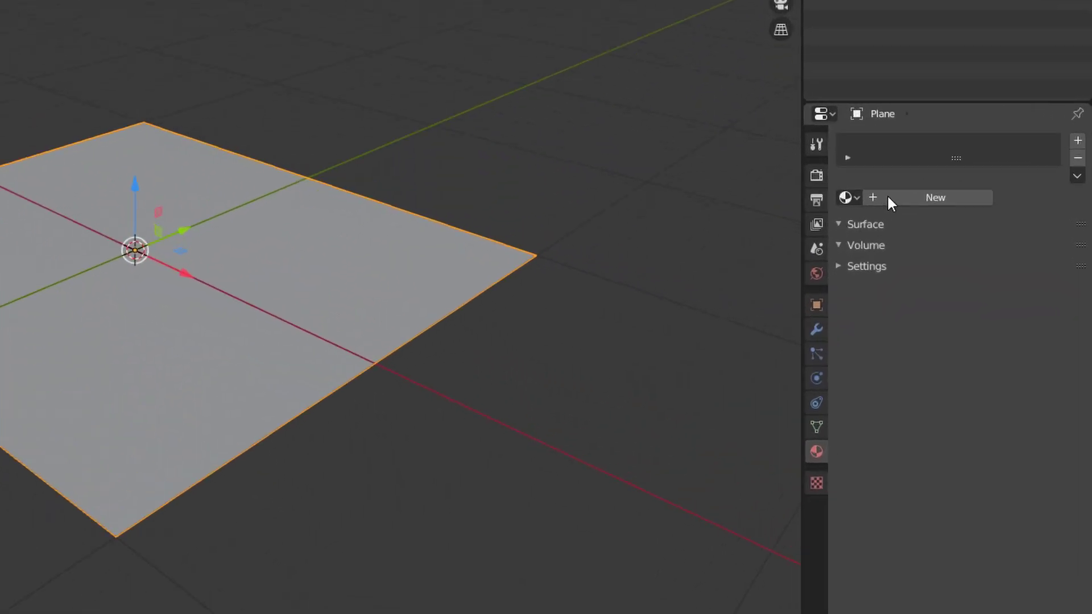
# Step: Create a new material on the plane and name it Ground
pyautogui.click(890, 198)
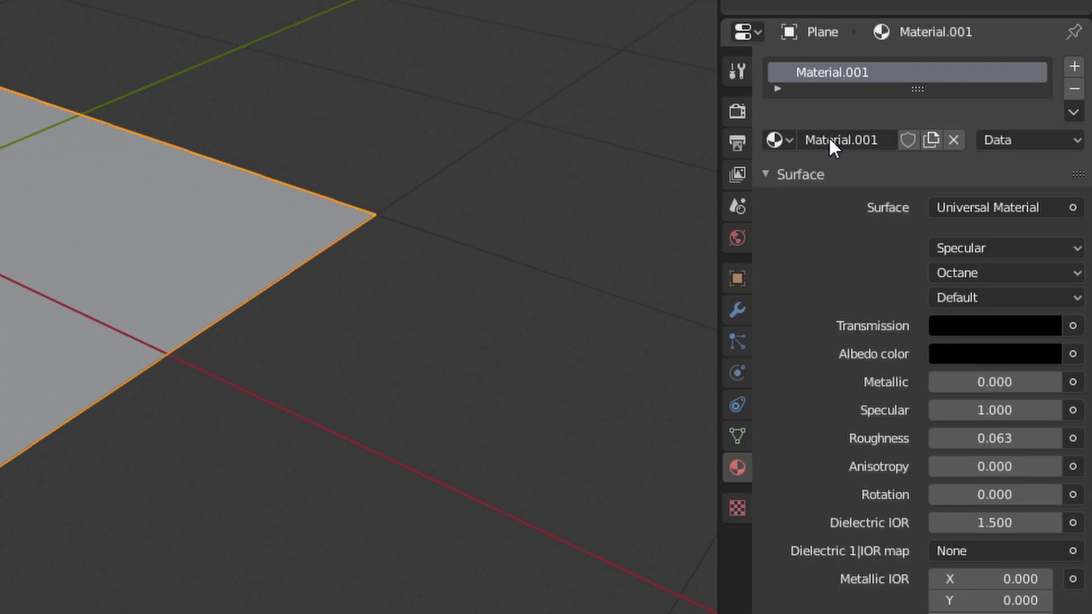
pyautogui.doubleClick(891, 196)
pyautogui.write('Gro')
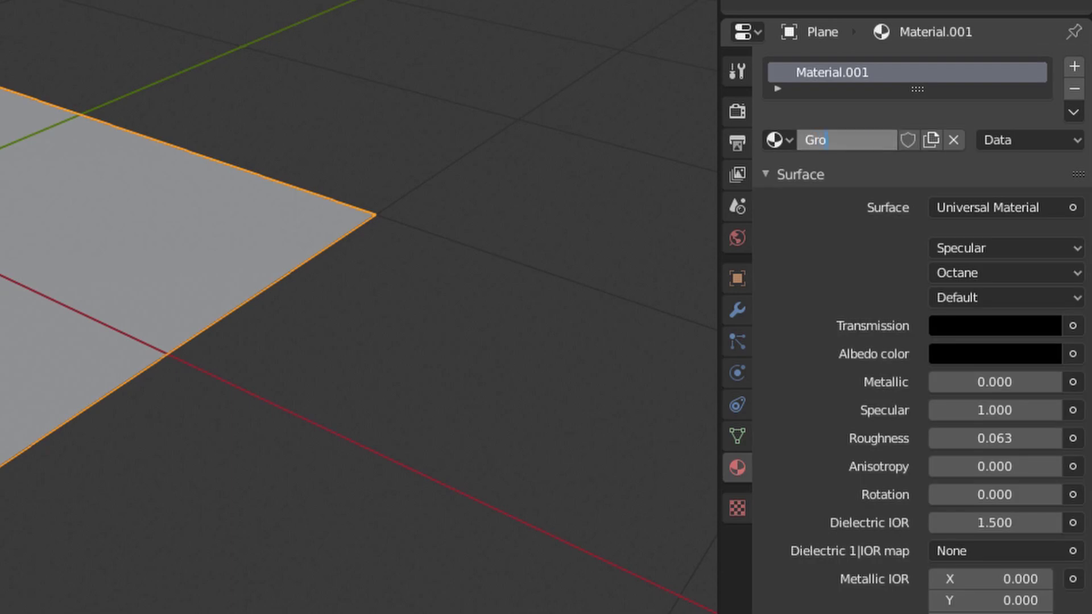
pyautogui.write('und')
pyautogui.press('Return')
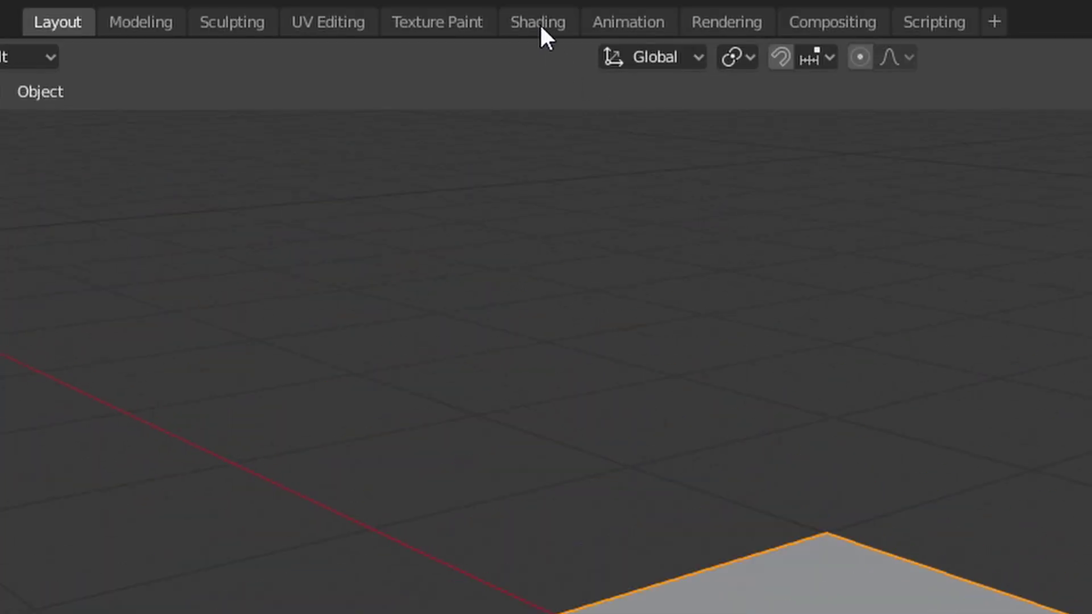
# Step: Switch to the Shading workspace and add an Image Tex node beside the Ground material's Universal Material node
pyautogui.click(534, 20)
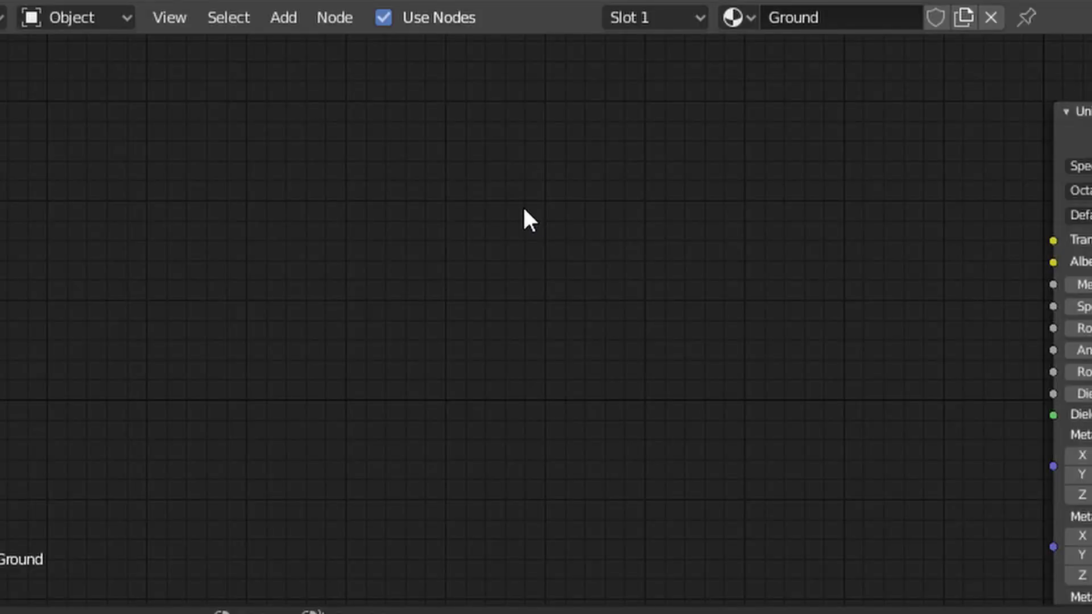
pyautogui.hotkey('shift', 'a')
pyautogui.click(455, 126)
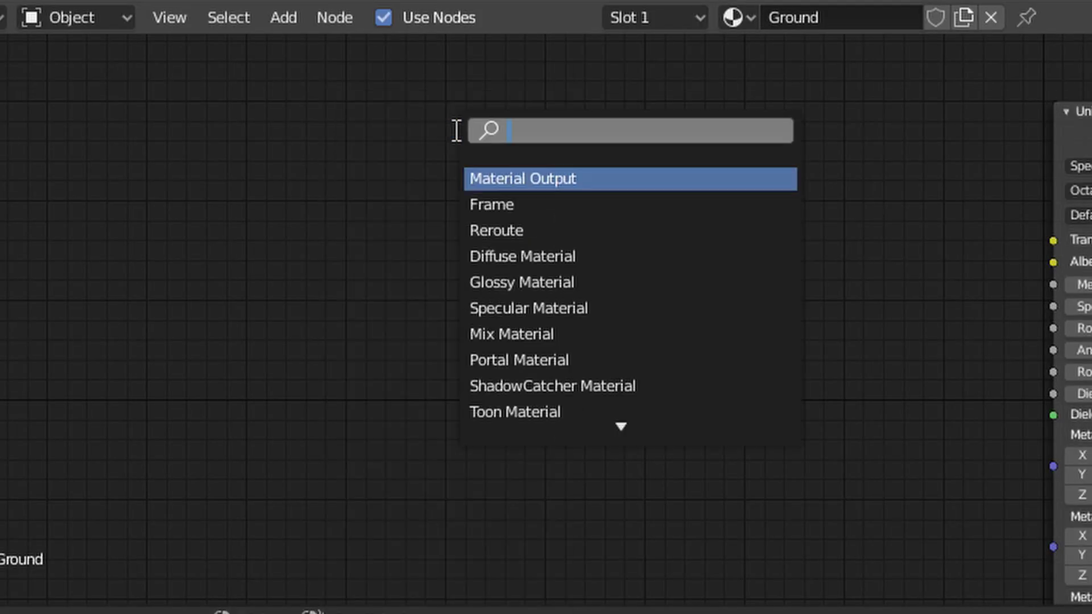
pyautogui.write('ima')
pyautogui.press('Down')
pyautogui.press('Down')
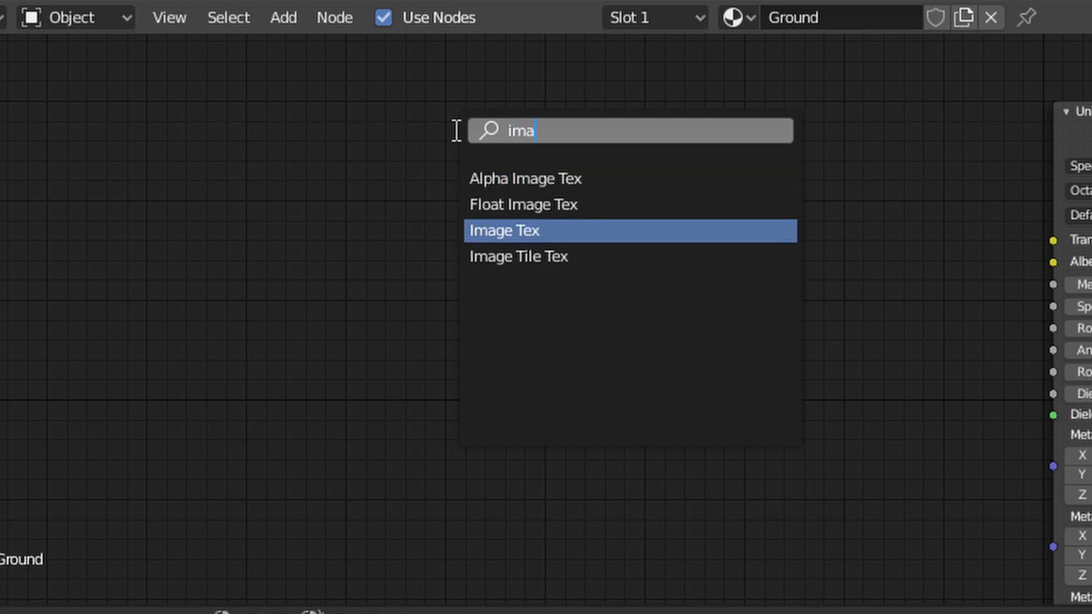
pyautogui.press('Return')
pyautogui.click(453, 129)
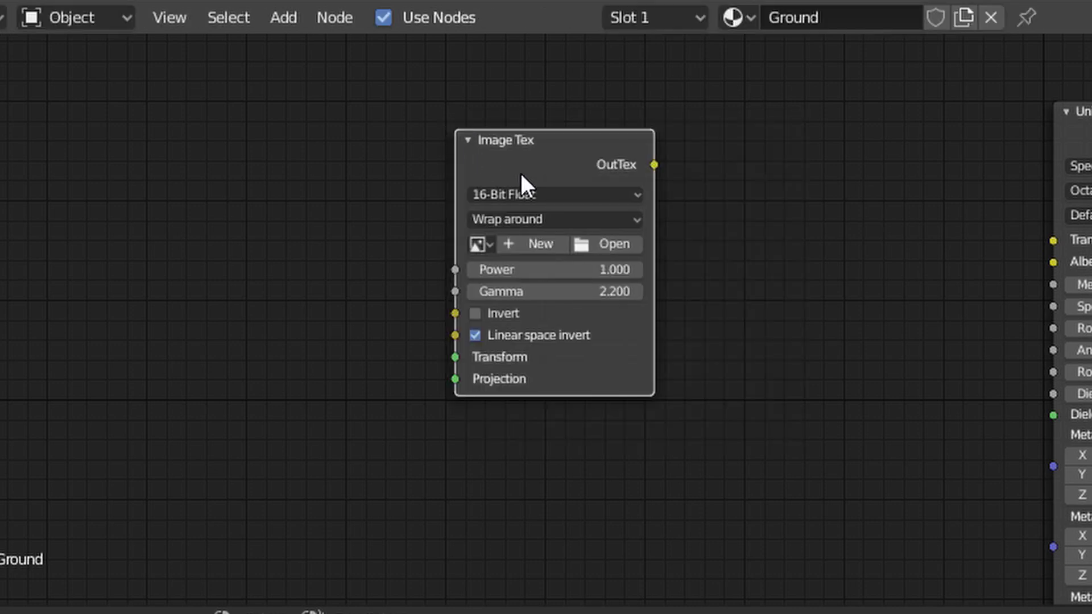
# Step: Load Wet Mud_Diffuse.png from the Megascans Library's Mixer\Wet Mud folder into the Image Tex node
pyautogui.click(623, 248)
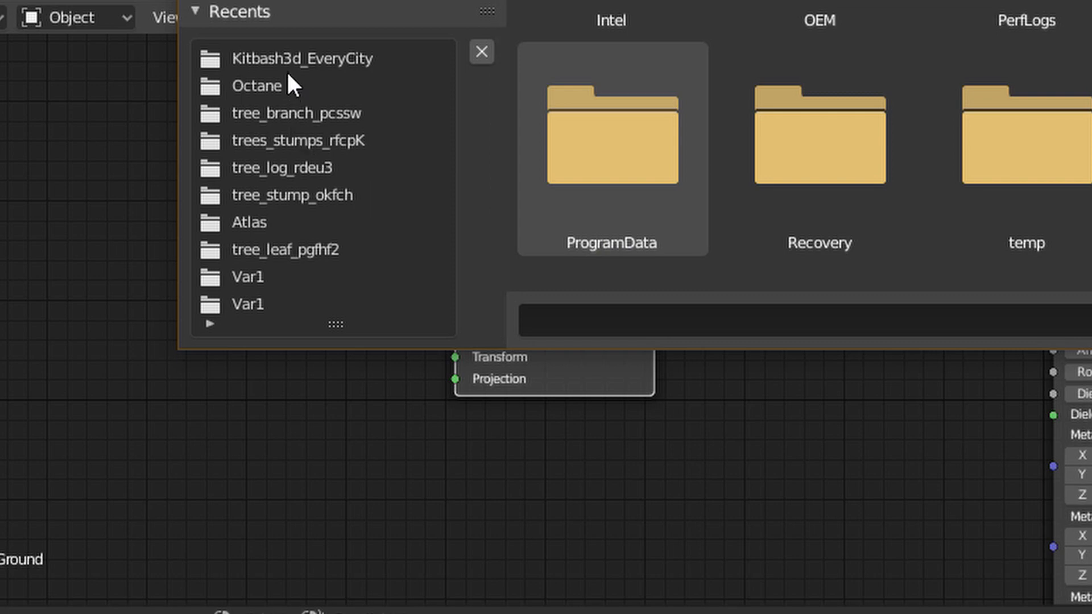
pyautogui.click(279, 85)
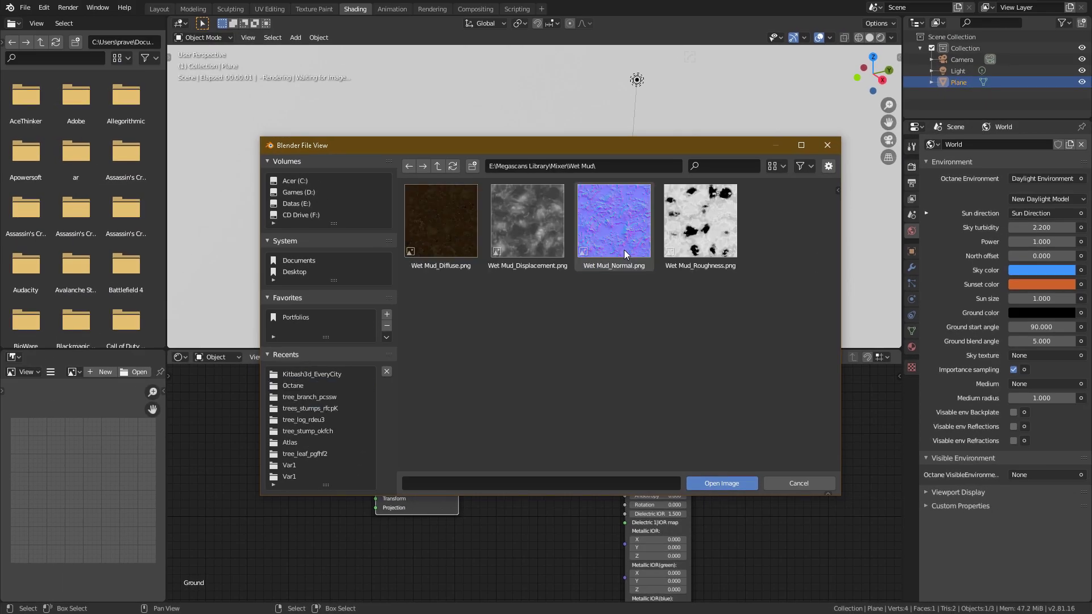
pyautogui.doubleClick(433, 255)
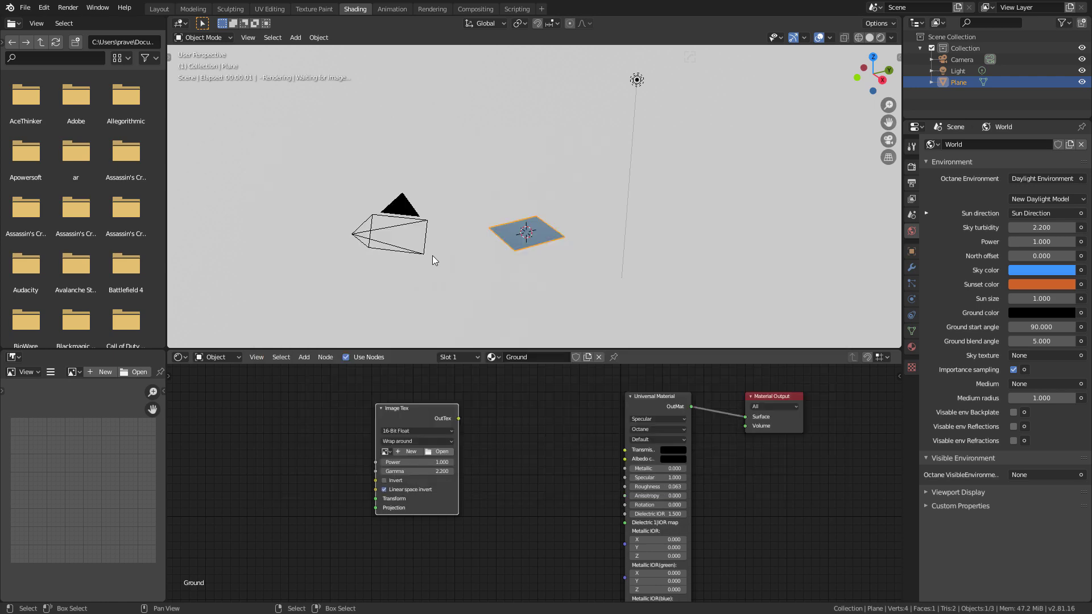
pyautogui.scroll(1, 571, 418)
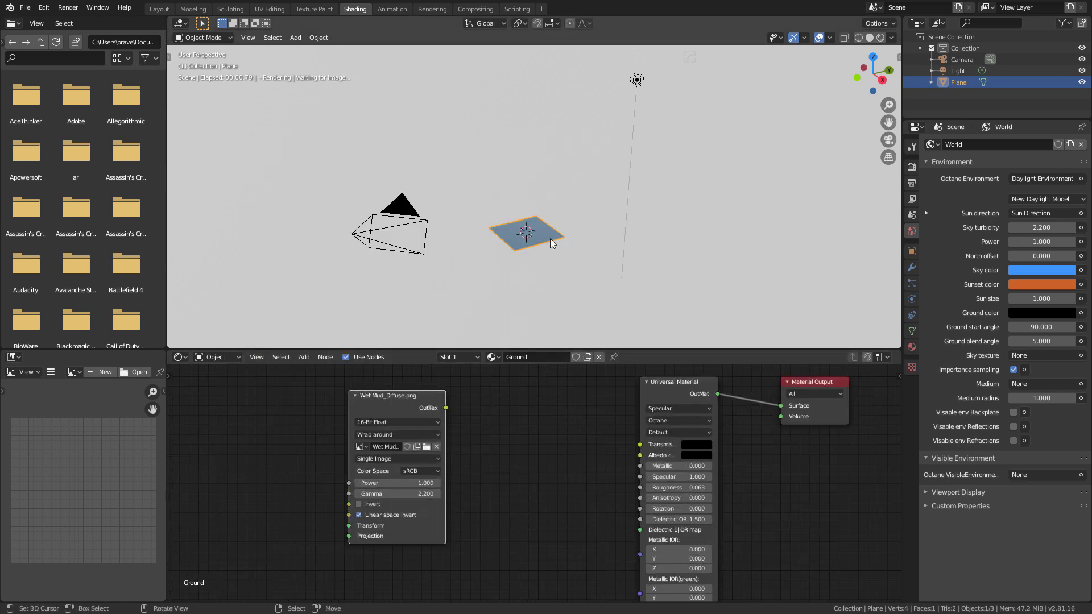
# Step: Frame the plane in the viewport and connect the Wet Mud_Diffuse texture to the Universal Material's Albedo color
pyautogui.press('KP_Decimal')
pyautogui.scroll(2, 550, 244)
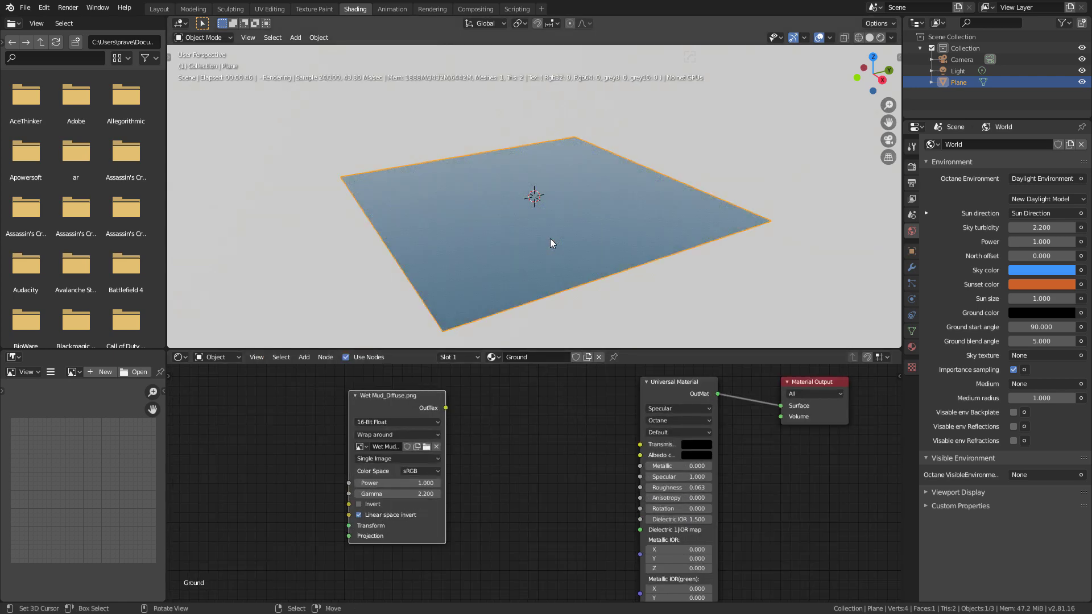
pyautogui.moveTo(558, 271); pyautogui.dragTo(591, 292, button='middle')
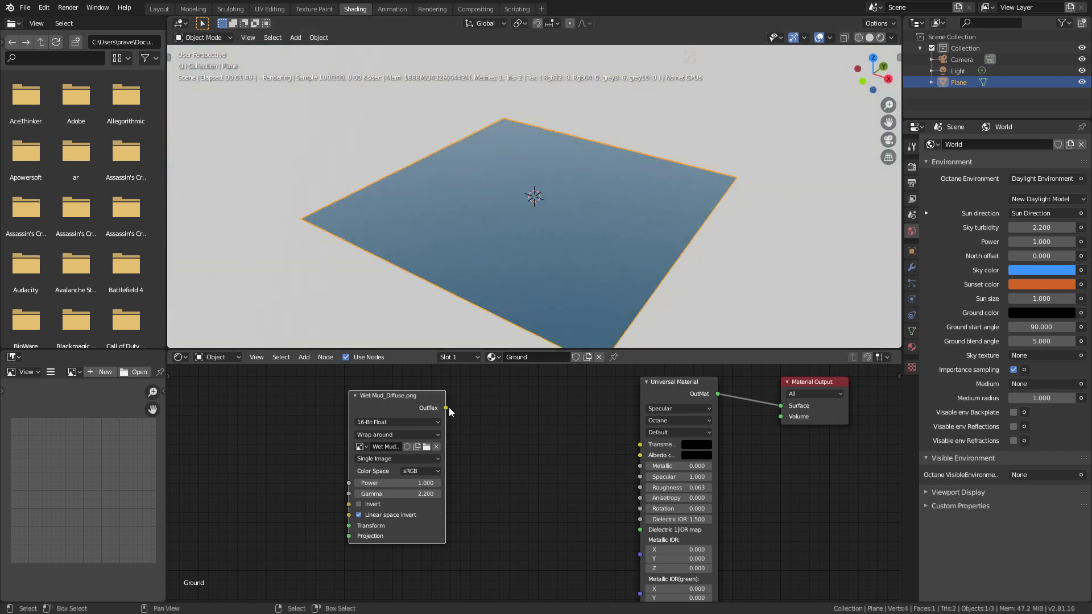
pyautogui.moveTo(446, 407); pyautogui.dragTo(646, 458)
pyautogui.scroll(3, 611, 309)
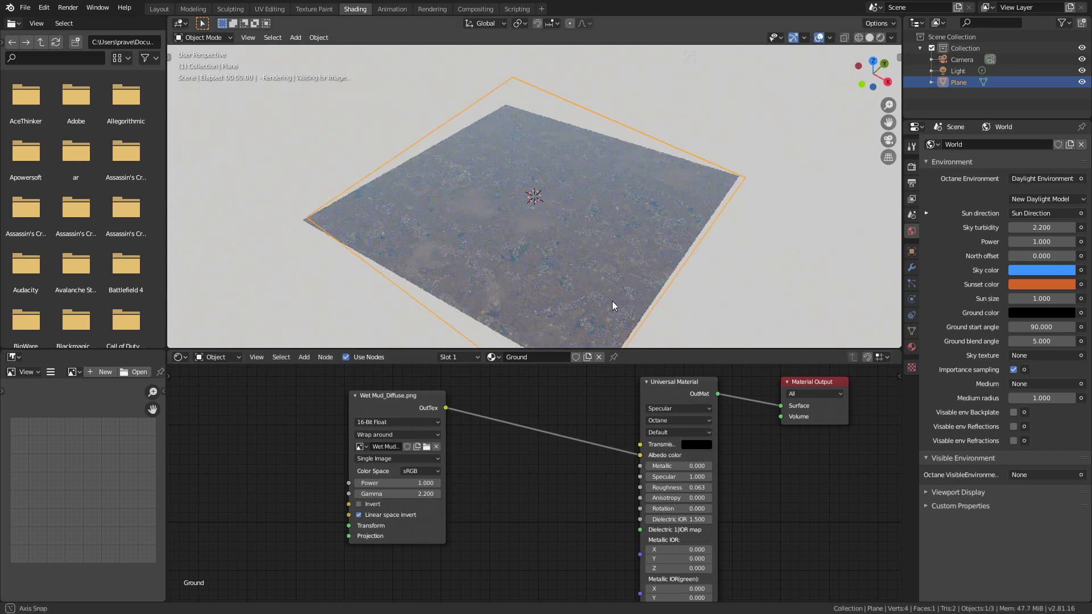
pyautogui.scroll(2, 612, 309)
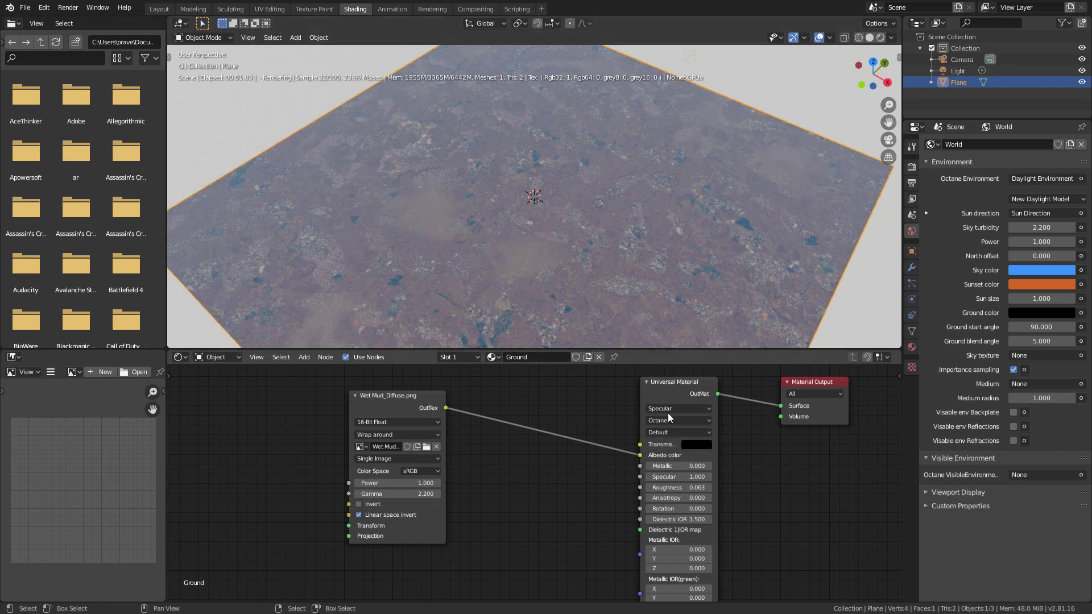
# Step: Delete the Universal Material node and add a Glossy Material node in its place
pyautogui.click(658, 398)
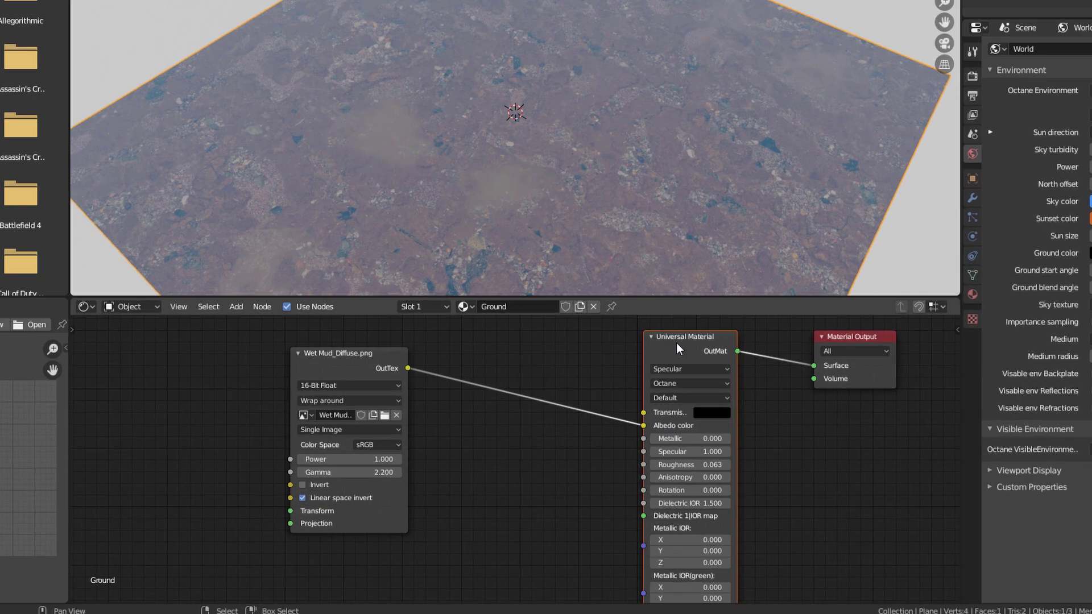
pyautogui.press('x')
pyautogui.hotkey('shift', 'a')
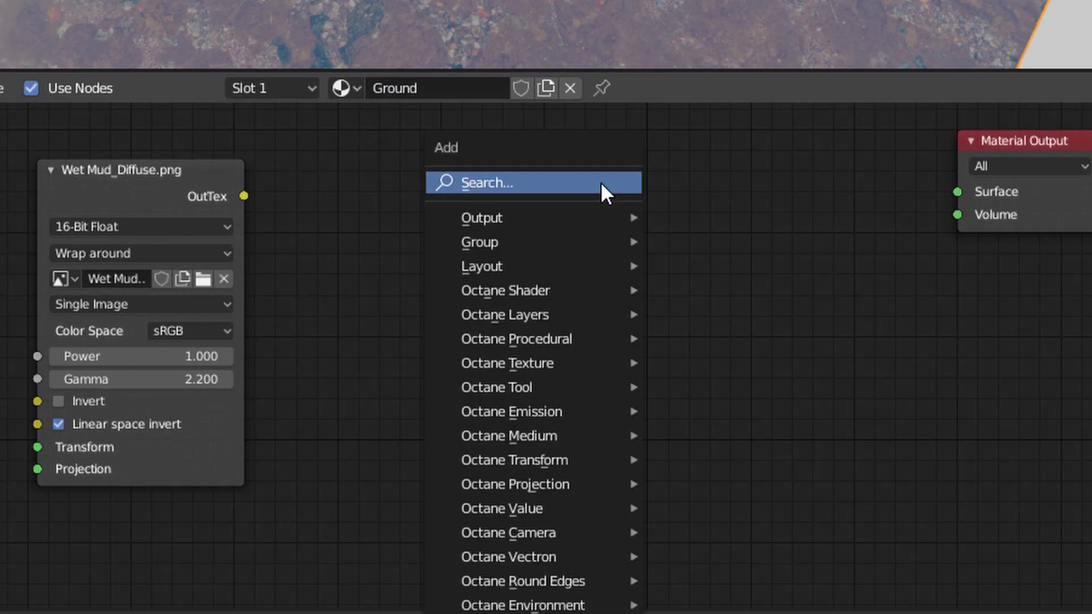
pyautogui.click(601, 182)
pyautogui.write('gl')
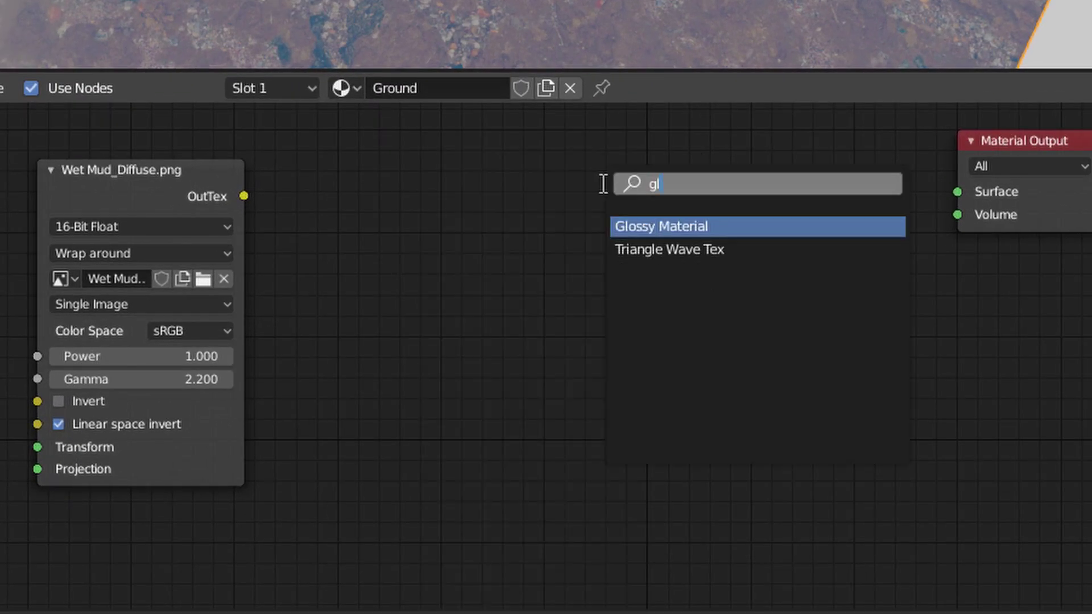
pyautogui.press('Return')
pyautogui.click(618, 161)
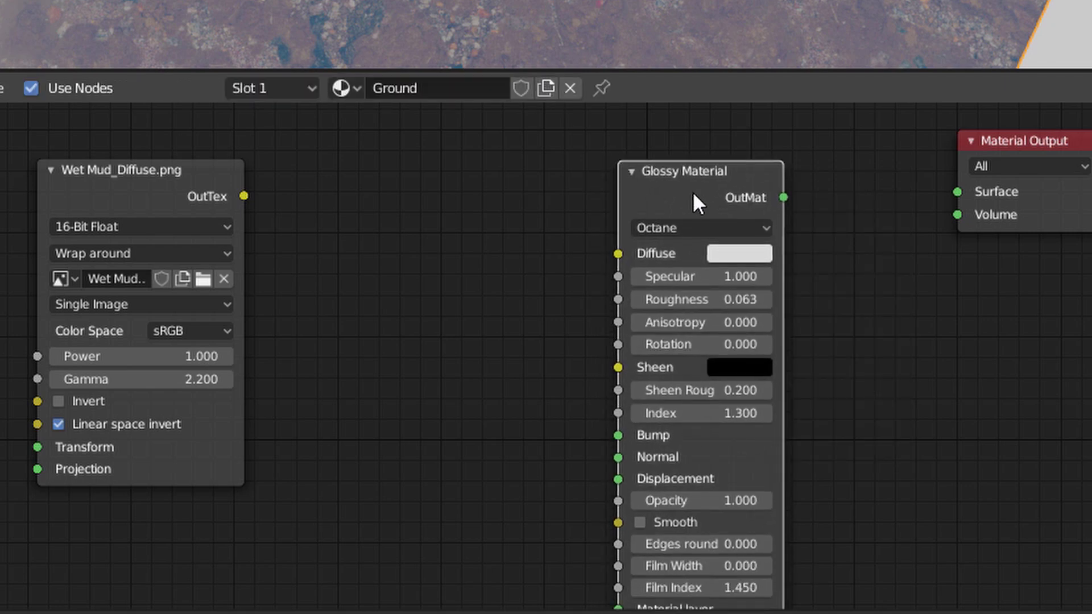
# Step: Connect the Glossy Material to the Material Output's Surface and the Wet Mud_Diffuse texture to its Diffuse input
pyautogui.moveTo(786, 198); pyautogui.dragTo(949, 195)
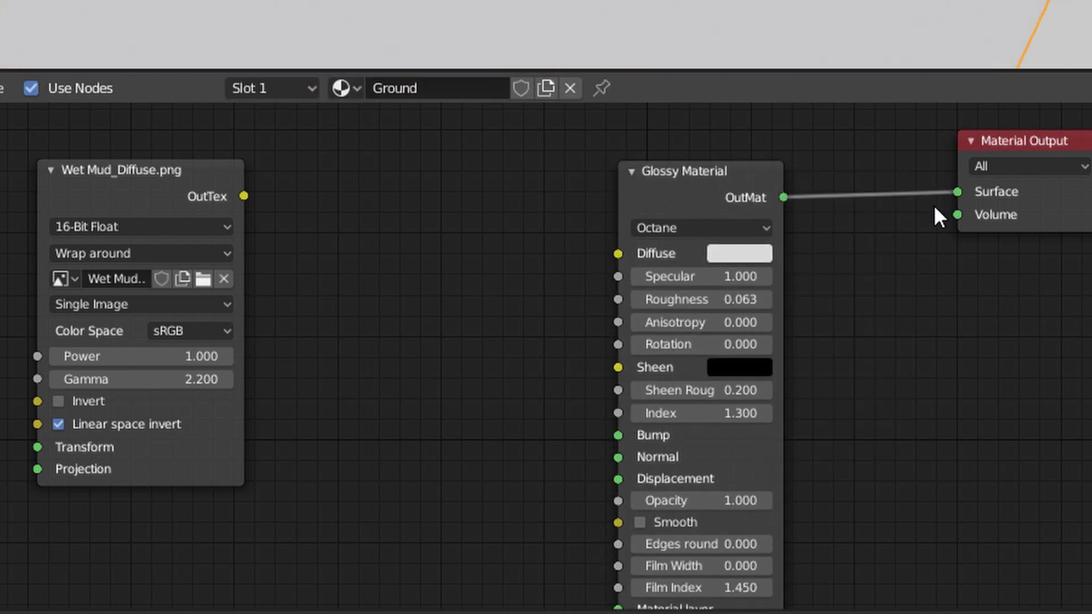
pyautogui.moveTo(250, 203); pyautogui.dragTo(618, 259)
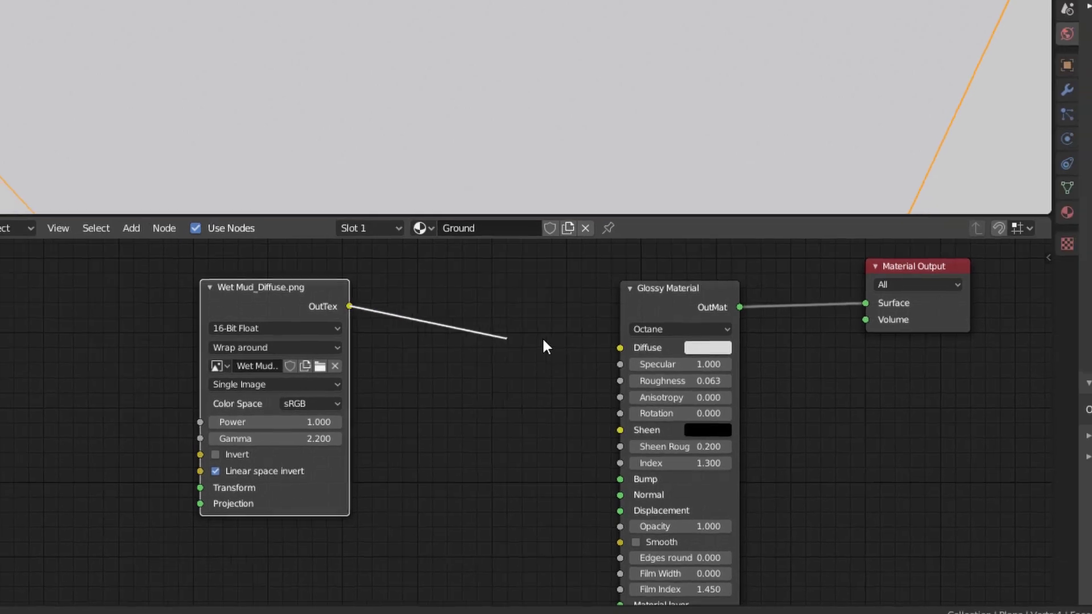
pyautogui.moveTo(621, 375); pyautogui.dragTo(621, 377)
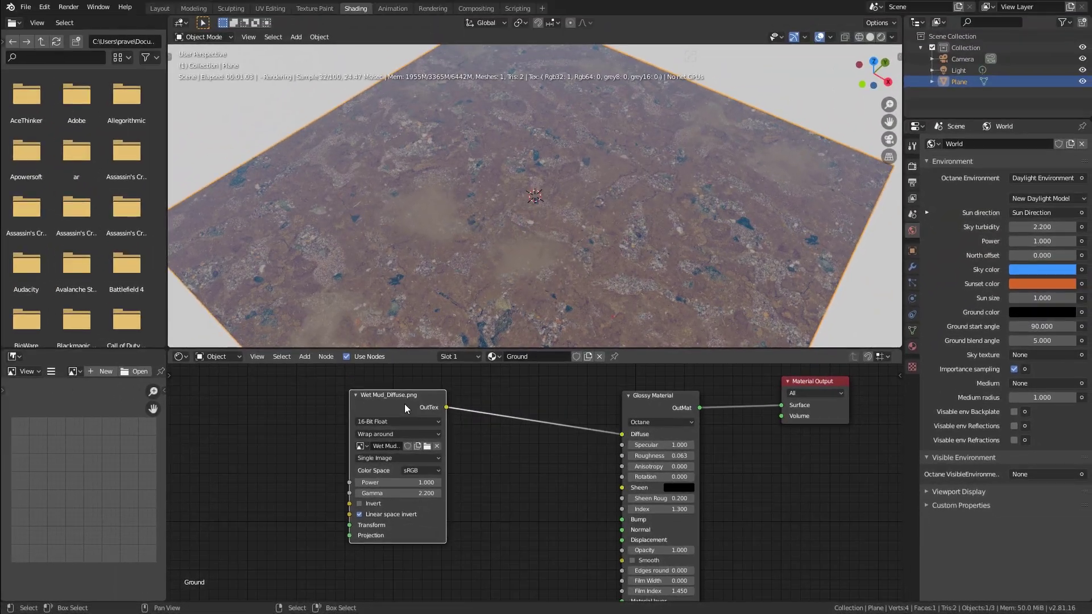
# Step: Duplicate the Wet Mud_Diffuse texture node below the original and load Wet Mud_Normal.png into the copy
pyautogui.moveTo(321, 326); pyautogui.dragTo(312, 317)
pyautogui.moveTo(394, 390); pyautogui.dragTo(389, 385)
pyautogui.hotkey('shift', 'd')
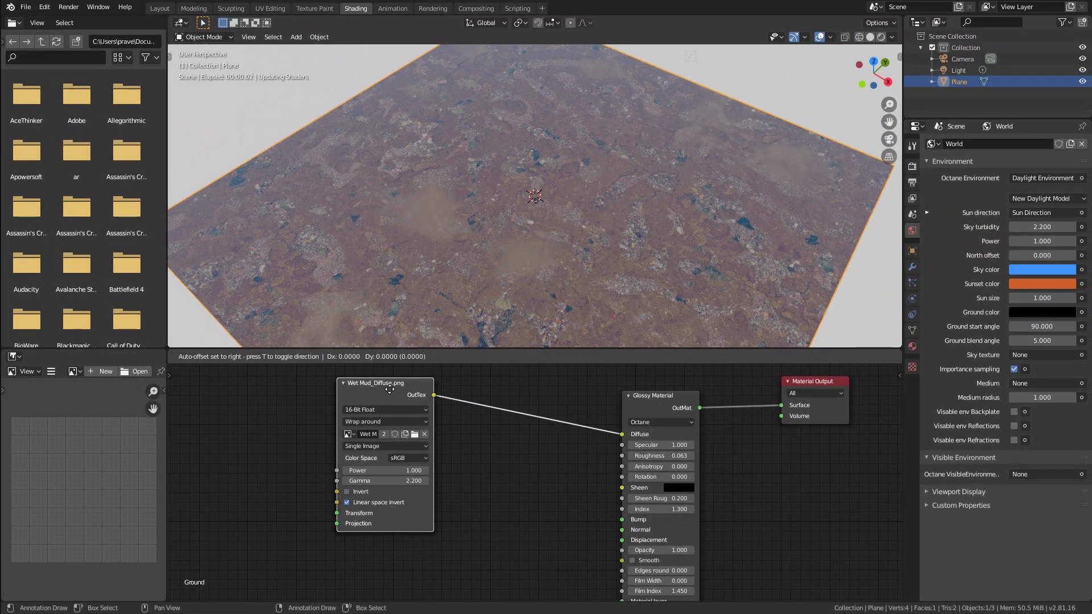
pyautogui.click(381, 563)
pyautogui.moveTo(488, 538); pyautogui.dragTo(501, 409, button='middle')
pyautogui.scroll(1, 500, 409)
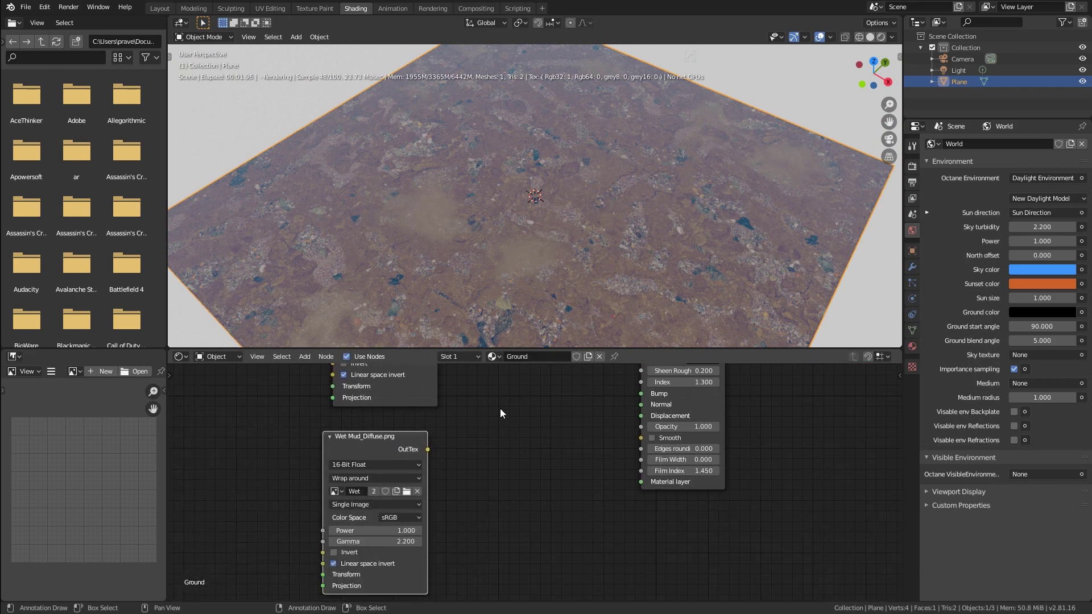
pyautogui.click(407, 492)
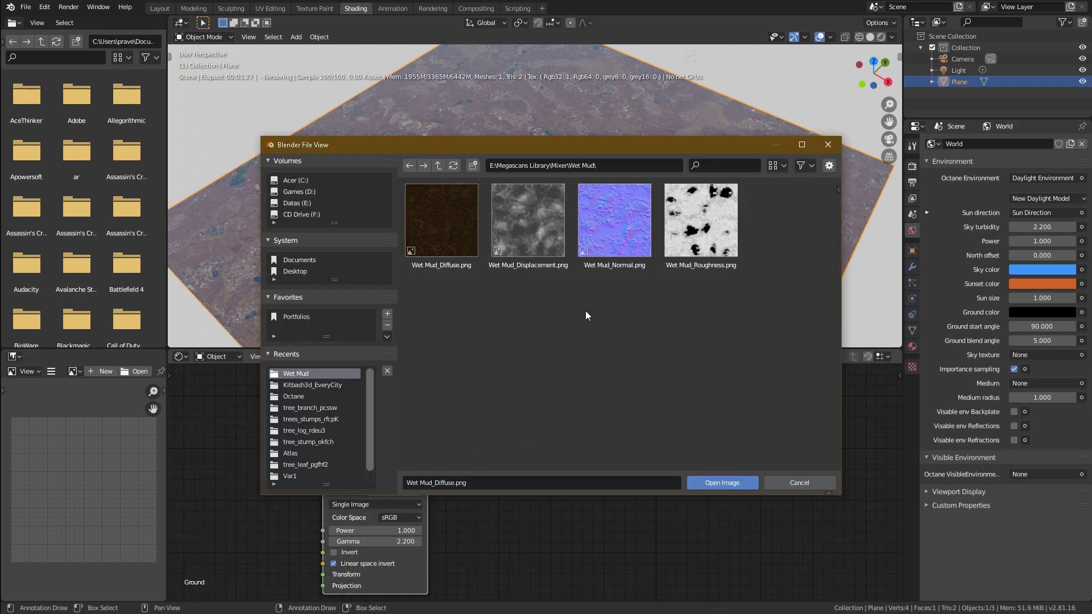
pyautogui.doubleClick(598, 260)
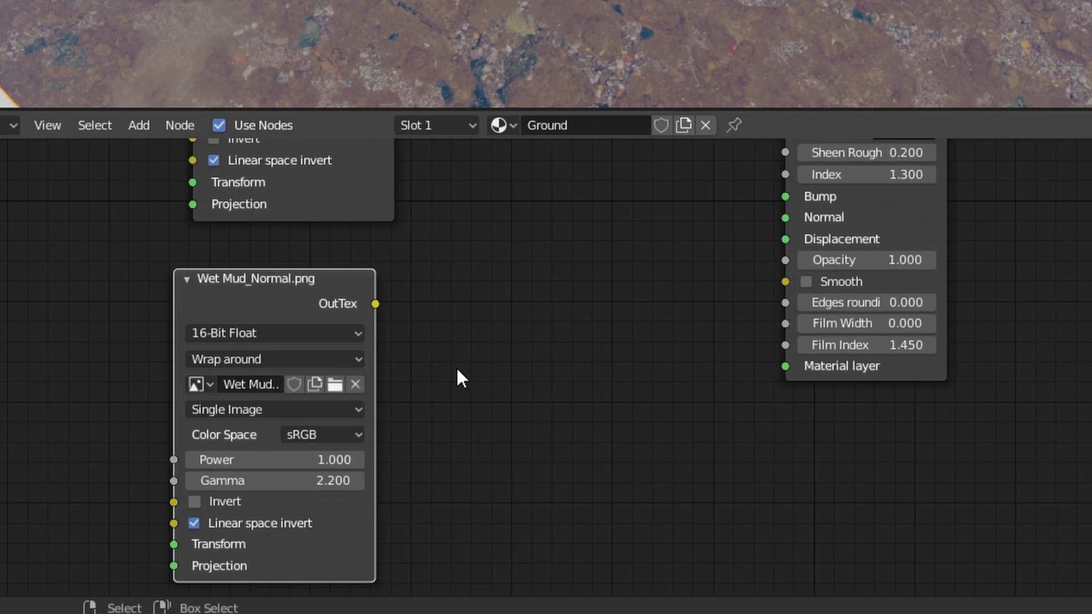
# Step: Set the Wet Mud_Normal texture's color space to Non-Color and connect it to the Glossy Material's Normal input
pyautogui.click(331, 458)
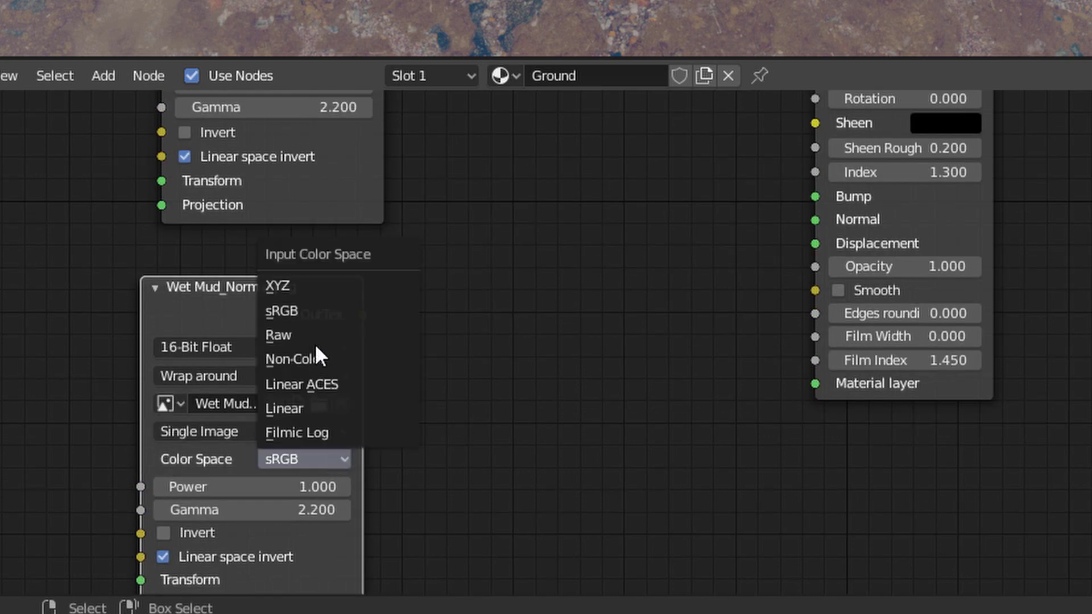
pyautogui.click(321, 357)
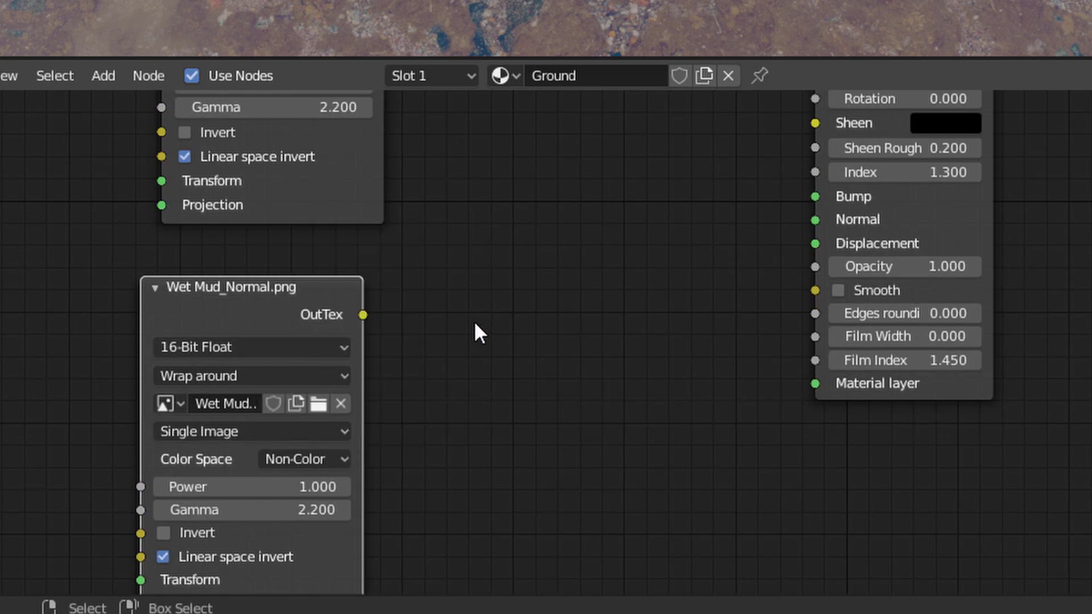
pyautogui.moveTo(476, 330); pyautogui.dragTo(471, 419, button='middle')
pyautogui.moveTo(473, 355); pyautogui.dragTo(475, 380, button='middle')
pyautogui.moveTo(299, 406)
pyautogui.mouseDown()
pyautogui.moveTo(315, 403)
pyautogui.moveTo(313, 392)
pyautogui.mouseUp()
pyautogui.moveTo(369, 422); pyautogui.dragTo(809, 340)
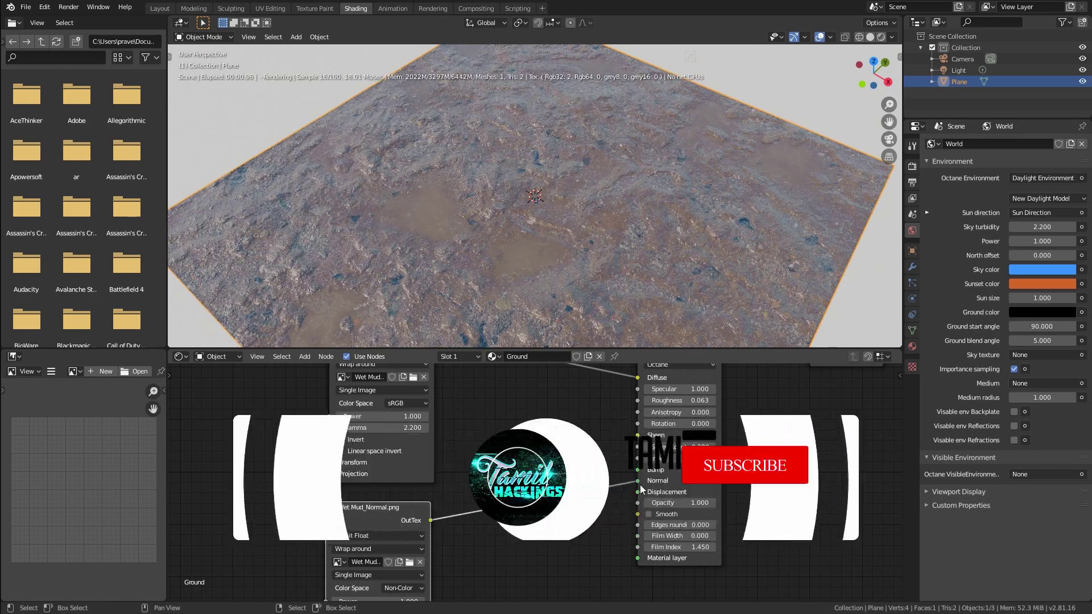
pyautogui.moveTo(643, 478); pyautogui.dragTo(646, 464, button='middle')
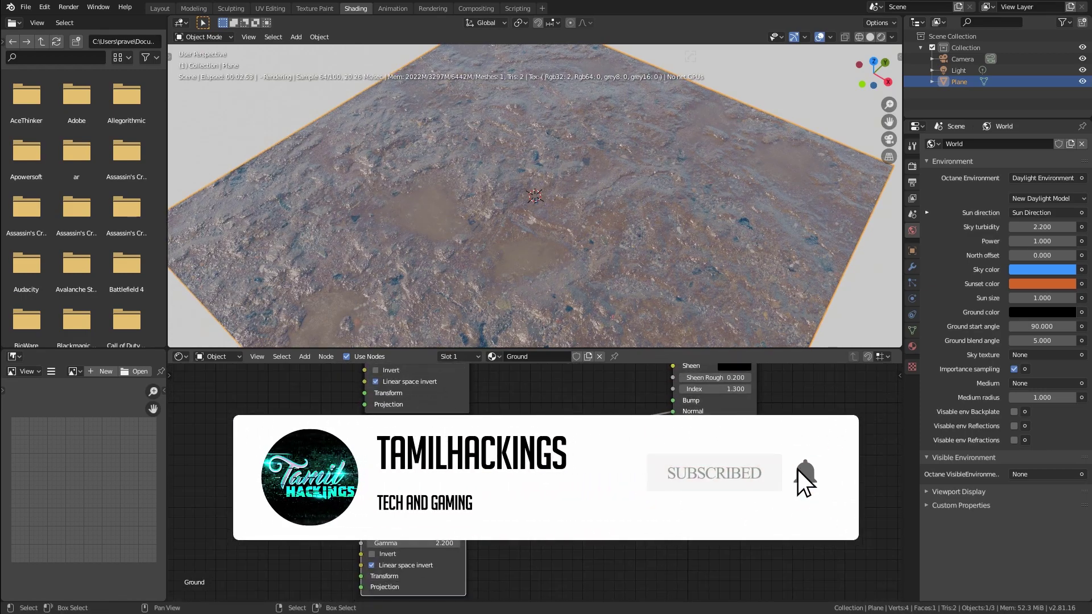
# Step: Try the Wet Mud_Normal texture's Power at 0.000 and return it to 1.000
pyautogui.moveTo(663, 237); pyautogui.dragTo(506, 234, button='middle')
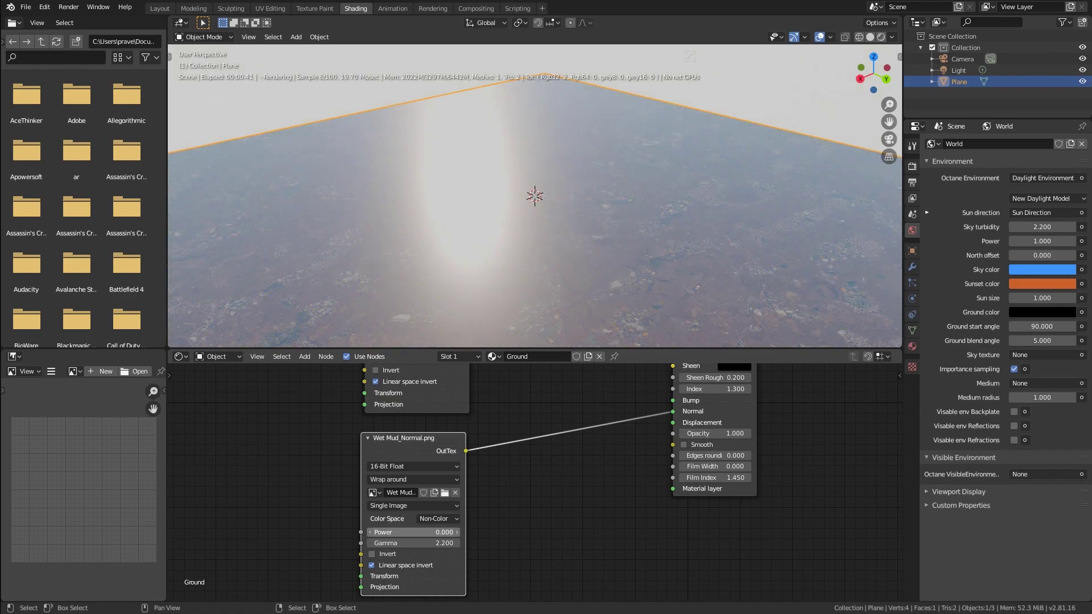
pyautogui.moveTo(413, 532); pyautogui.dragTo(452, 532)
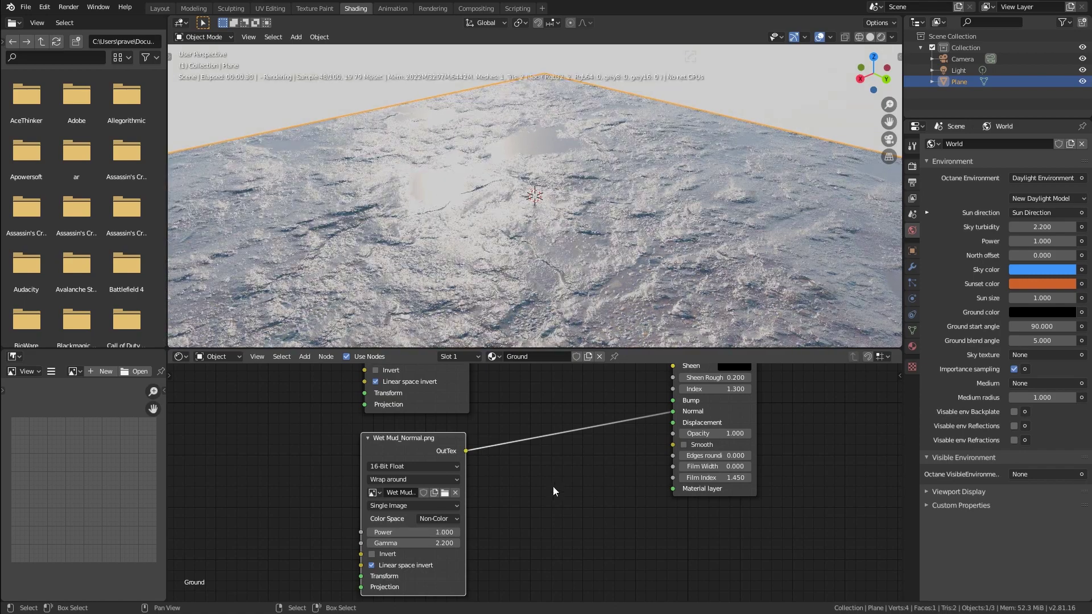
pyautogui.moveTo(555, 491); pyautogui.dragTo(556, 516, button='middle')
pyautogui.moveTo(435, 424); pyautogui.dragTo(387, 533)
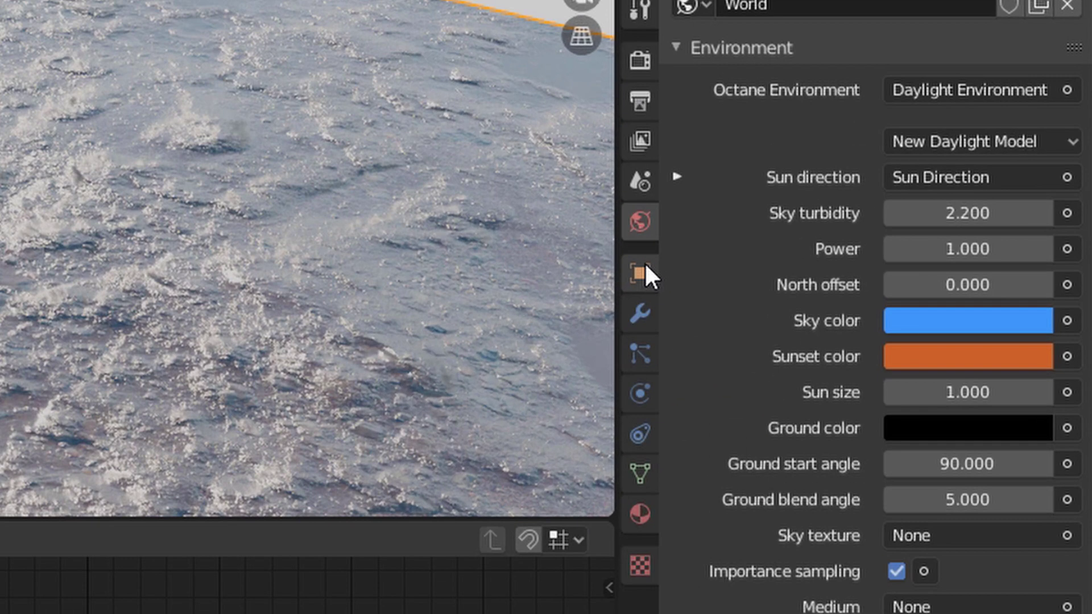
# Step: Set the Display Device to None in the render properties' Color Management settings
pyautogui.click(912, 166)
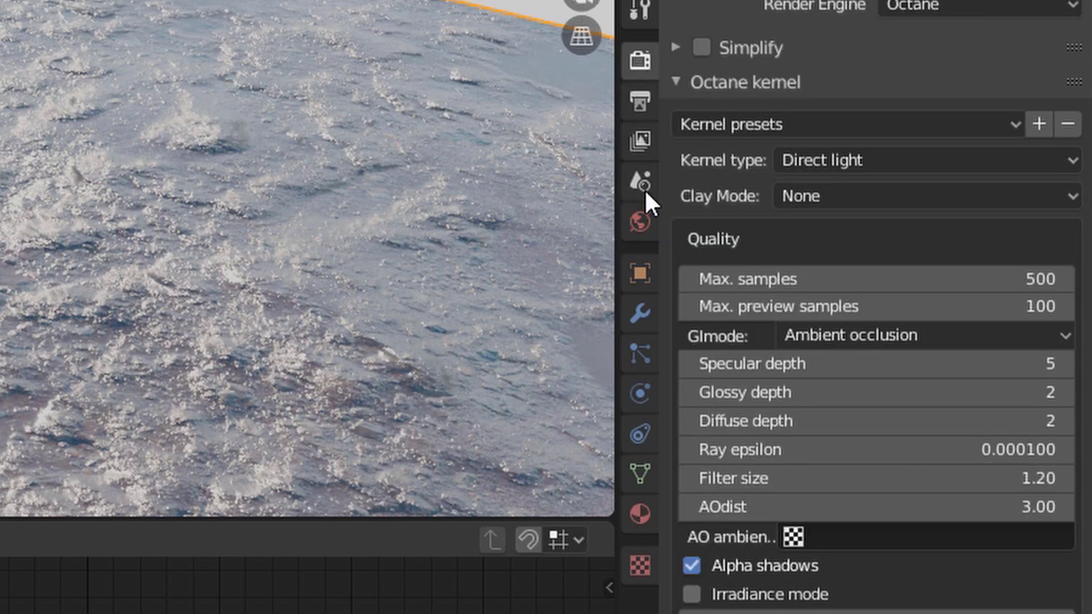
pyautogui.scroll(-15, 743, 311)
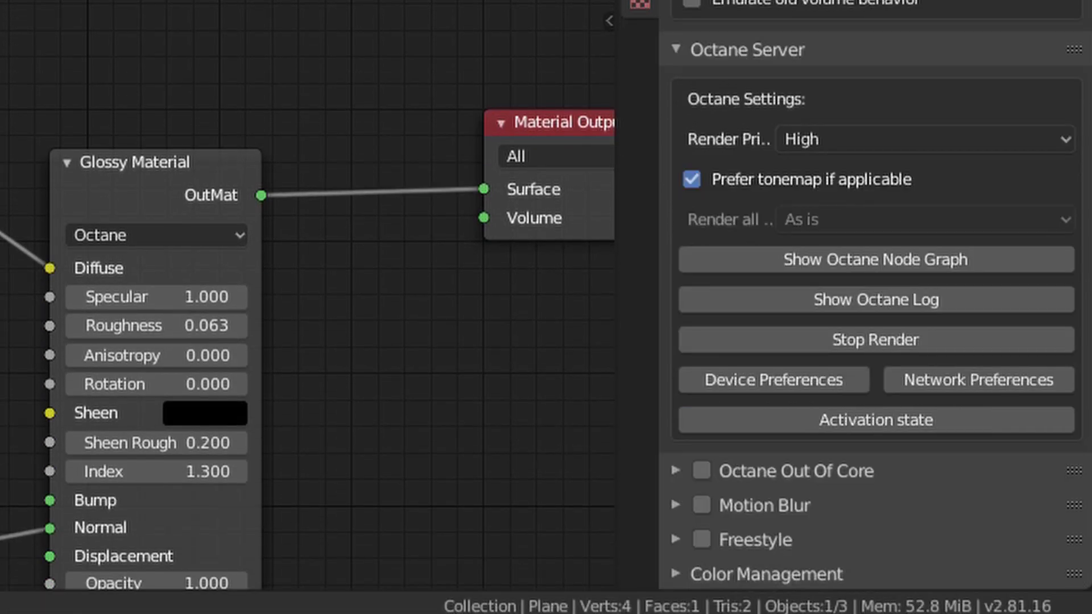
pyautogui.hotkey('ctrl', 'Tab')
pyautogui.hotkey('ctrl', 'shift', 'Tab')
pyautogui.click(681, 573)
pyautogui.scroll(-8, 683, 501)
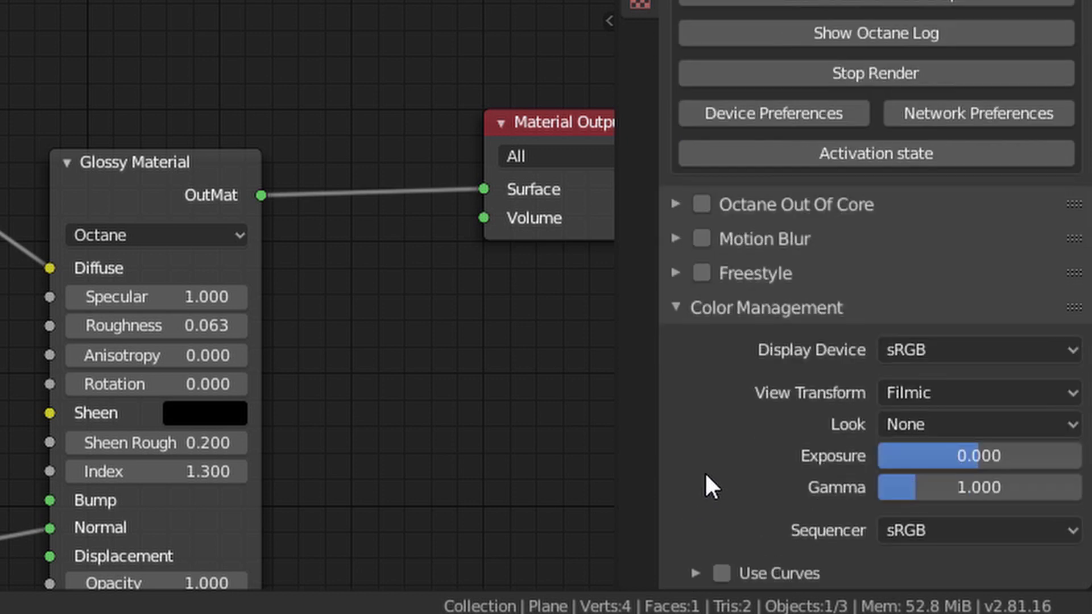
pyautogui.click(930, 348)
pyautogui.click(927, 377)
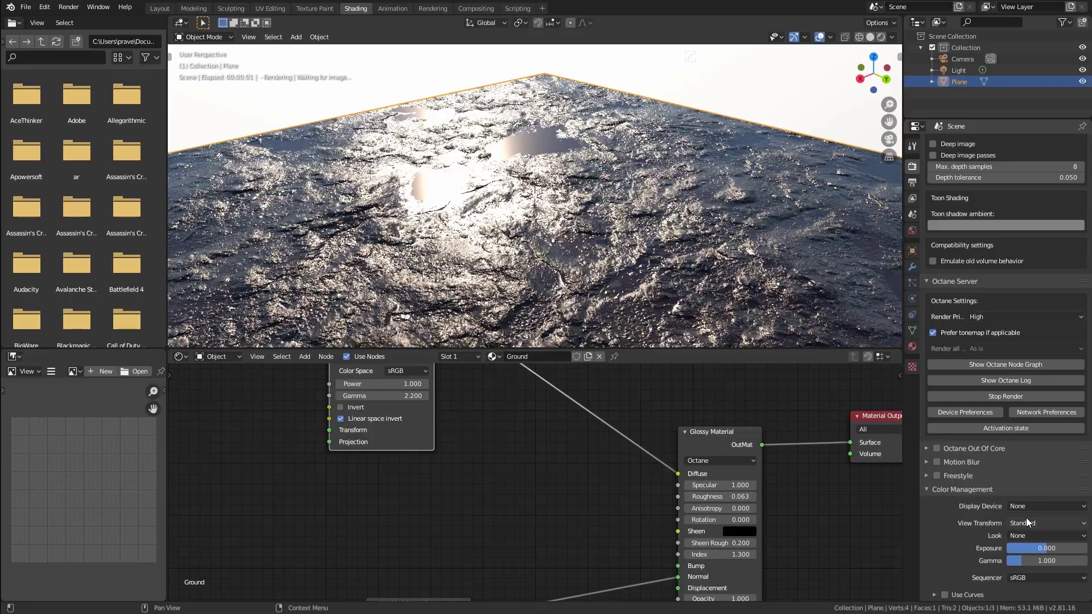
# Step: Move the Wet Mud_Normal node further down, duplicate it above, and load Wet Mud_Roughness.png into the copy
pyautogui.moveTo(692, 227)
pyautogui.mouseDown(button='middle')
pyautogui.moveTo(699, 277)
pyautogui.moveTo(682, 239)
pyautogui.mouseUp(button='middle')
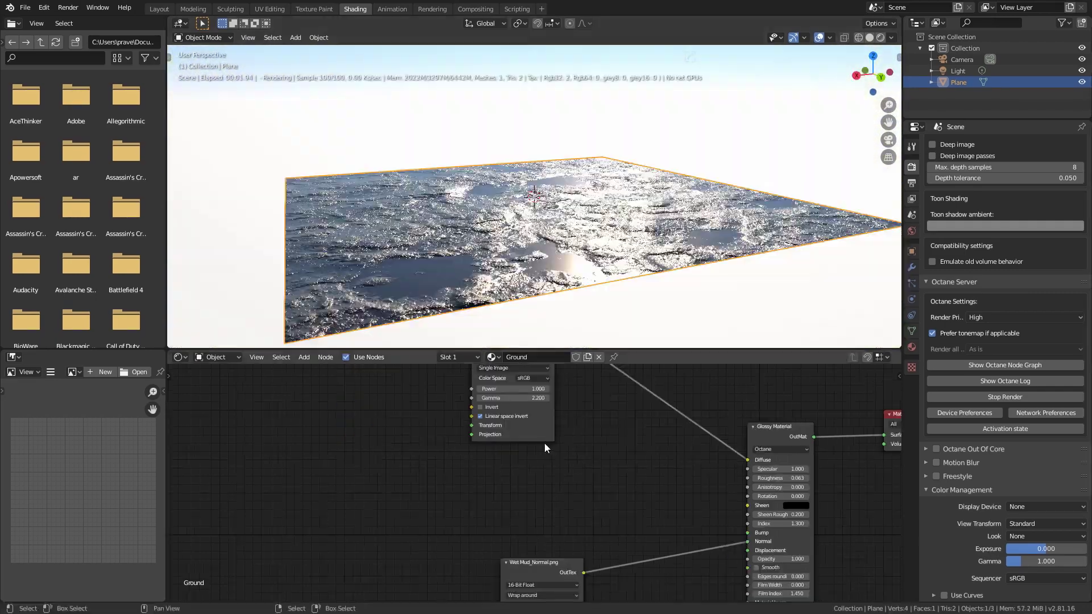
pyautogui.moveTo(653, 540); pyautogui.dragTo(648, 444, button='middle')
pyautogui.moveTo(547, 484); pyautogui.dragTo(494, 540)
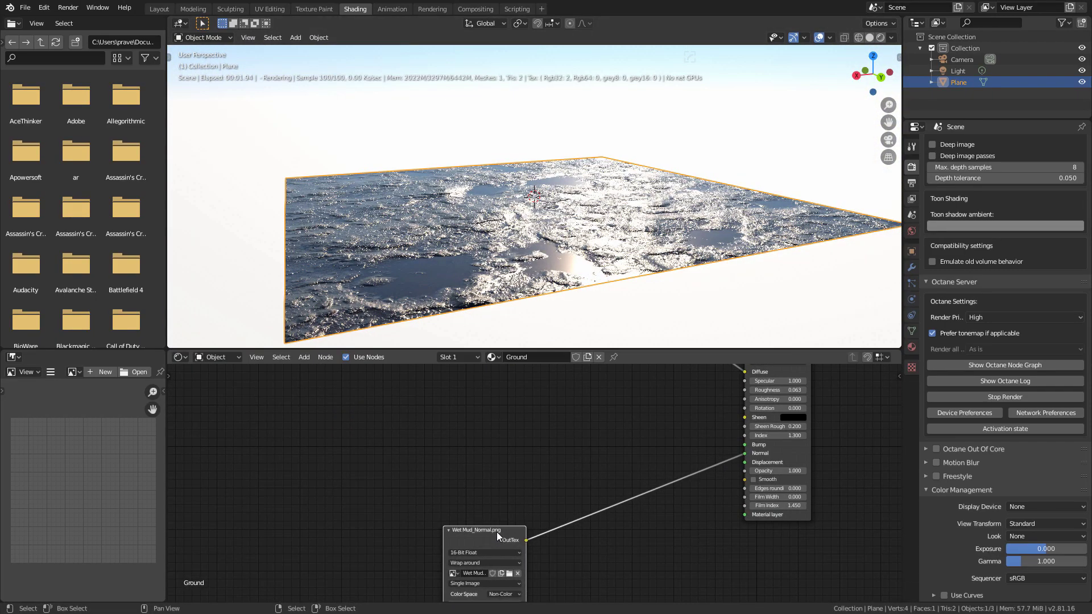
pyautogui.moveTo(558, 456); pyautogui.dragTo(569, 474, button='middle')
pyautogui.hotkey('shift', 'd')
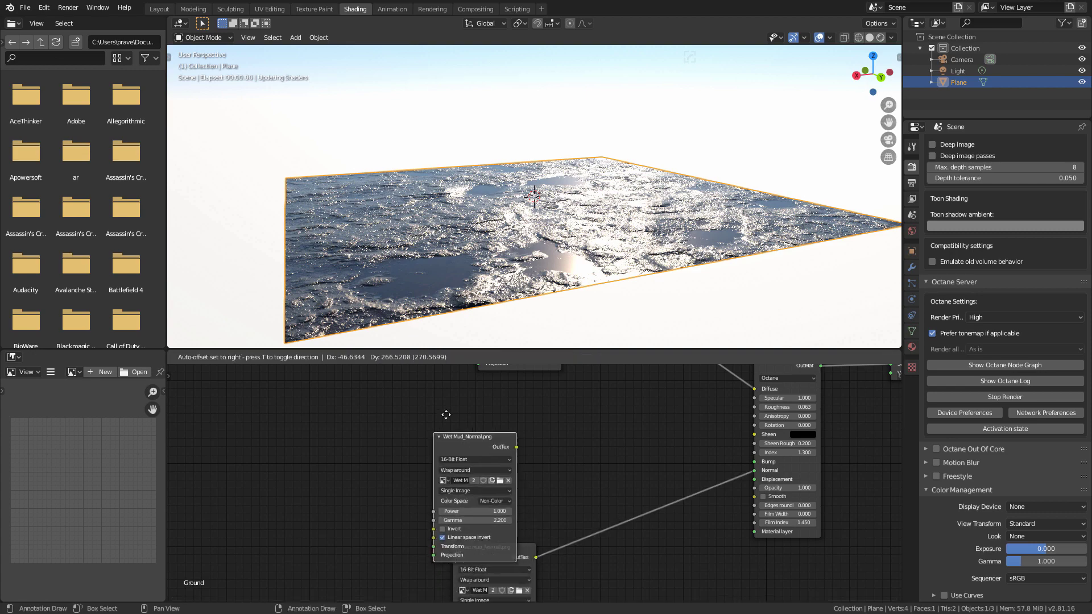
pyautogui.click(423, 398)
pyautogui.click(460, 438)
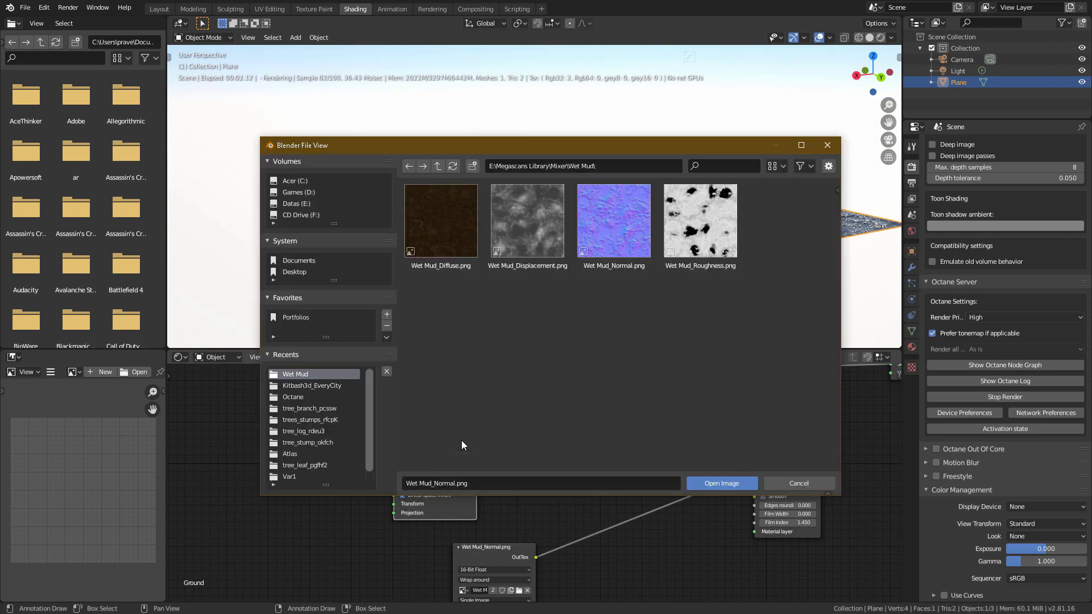
pyautogui.doubleClick(670, 250)
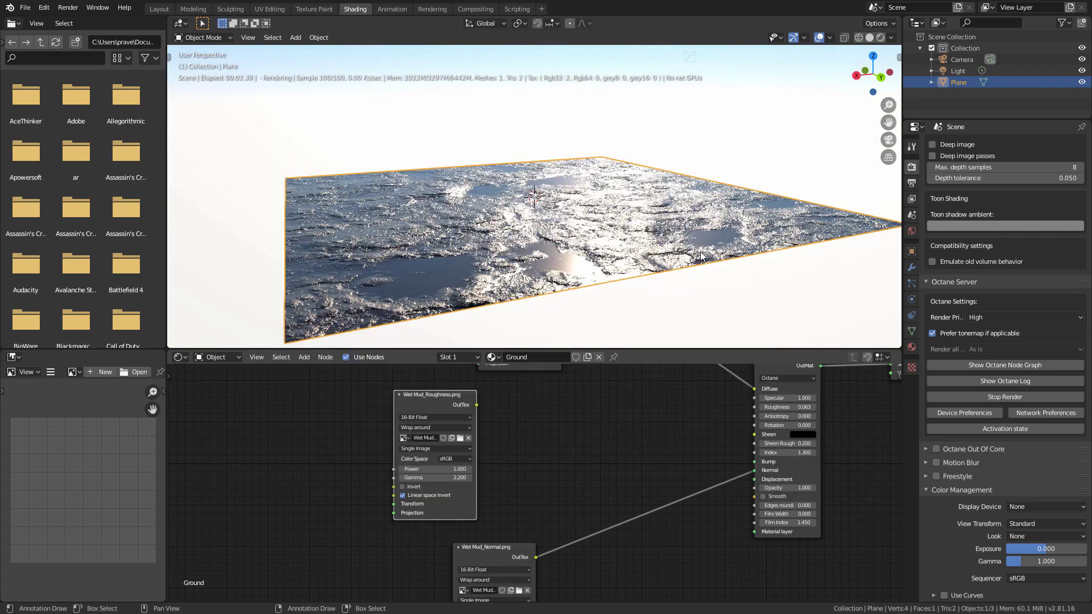
# Step: Set the Wet Mud_Roughness texture's color space to Non-Color and connect it to the Glossy Material's Roughness input
pyautogui.click(453, 460)
pyautogui.click(468, 494)
pyautogui.moveTo(477, 410); pyautogui.dragTo(463, 474, button='middle')
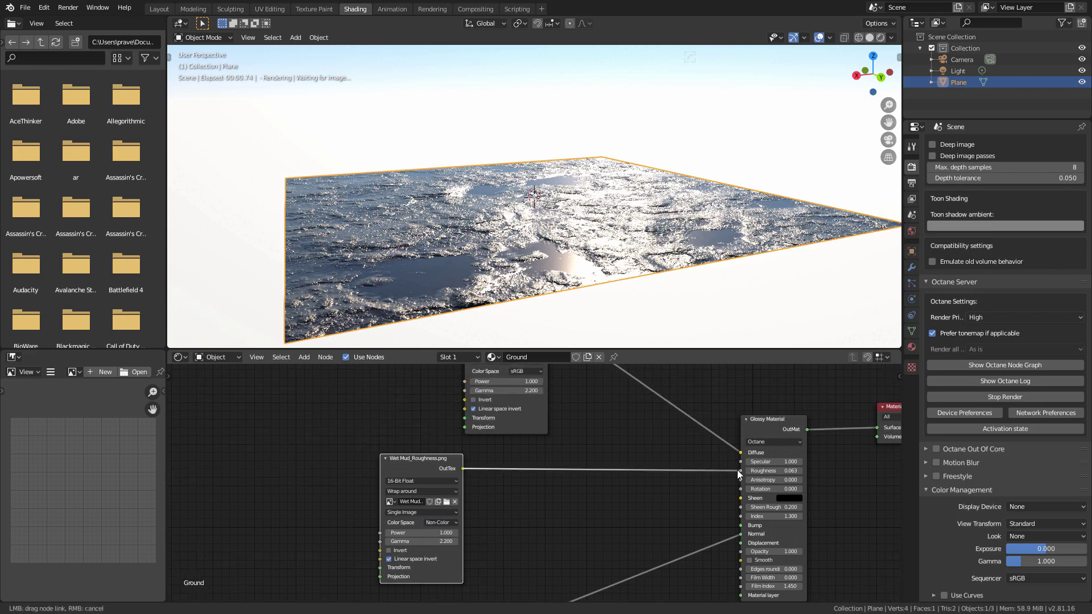
pyautogui.moveTo(739, 473); pyautogui.dragTo(740, 471)
pyautogui.moveTo(595, 245); pyautogui.dragTo(569, 256, button='middle')
pyautogui.scroll(-4, 545, 276)
pyautogui.scroll(2, 588, 313)
pyautogui.scroll(-5, 584, 317)
pyautogui.moveTo(526, 531); pyautogui.dragTo(560, 479, button='middle')
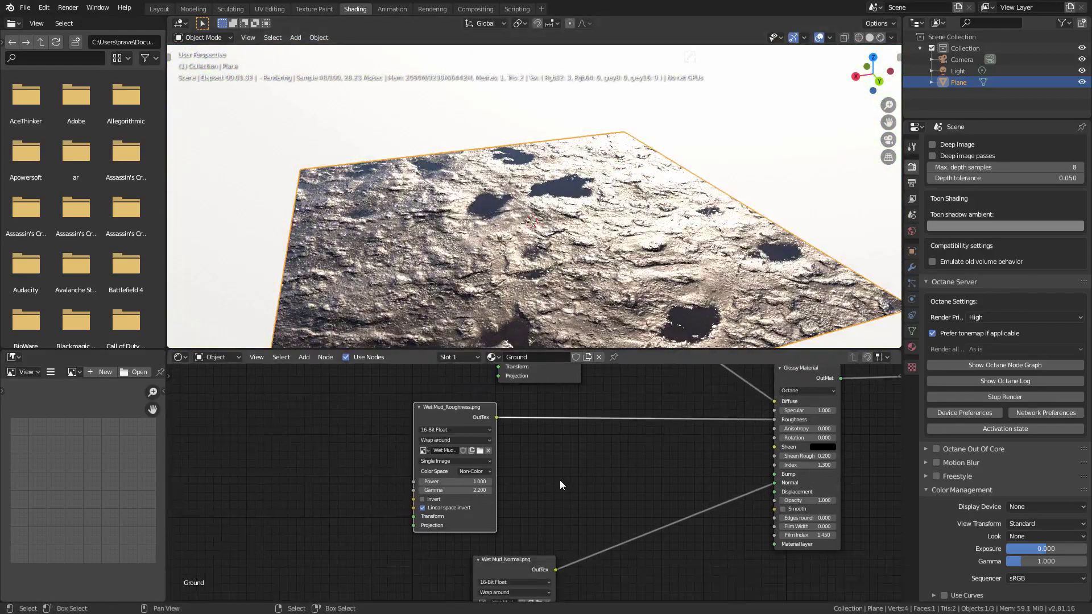
# Step: Duplicate the Wet Mud_Normal texture node and place the copy in the empty area below and beside the original
pyautogui.keyDown('shift'); pyautogui.scroll(-4, 560, 480); pyautogui.keyUp('shift')
pyautogui.moveTo(535, 493); pyautogui.dragTo(411, 470)
pyautogui.hotkey('shift', 'd')
pyautogui.click(557, 540)
pyautogui.keyDown('shift'); pyautogui.scroll(-3, 659, 441); pyautogui.keyUp('shift')
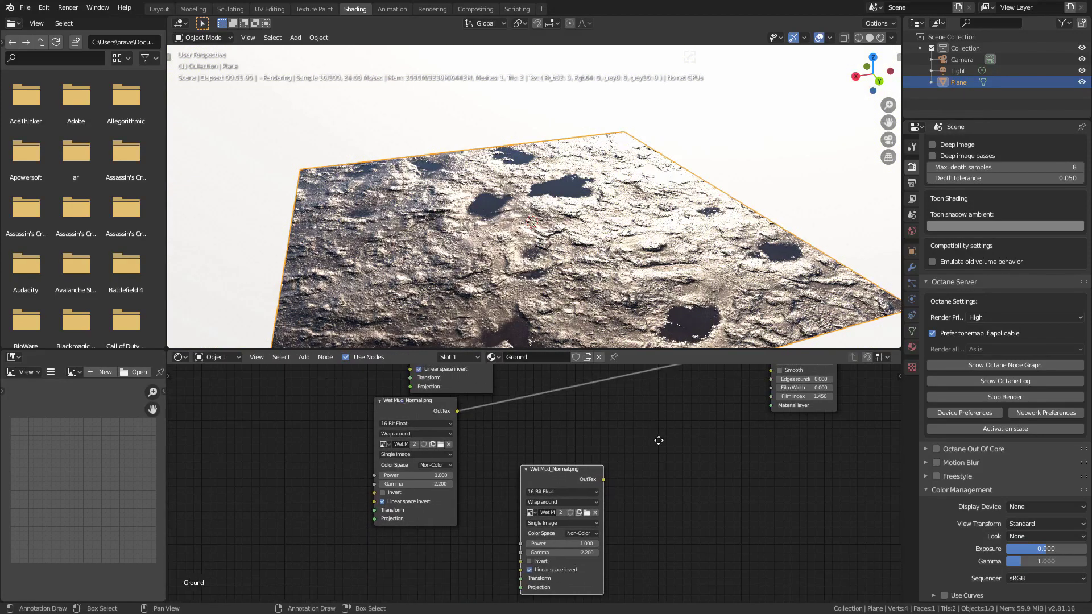
# Step: Load Wet Mud_Displacement.png into the duplicated texture node and set its color space to Non-Color
pyautogui.keyDown('shift'); pyautogui.scroll(-1, 658, 440); pyautogui.keyUp('shift')
pyautogui.click(581, 493)
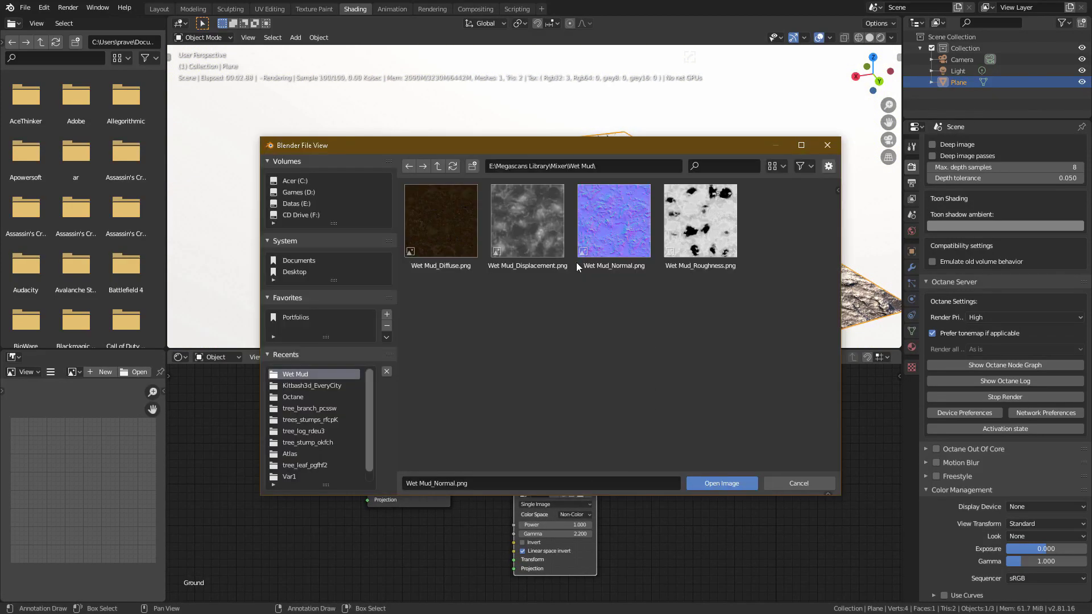
pyautogui.doubleClick(528, 228)
pyautogui.click(575, 514)
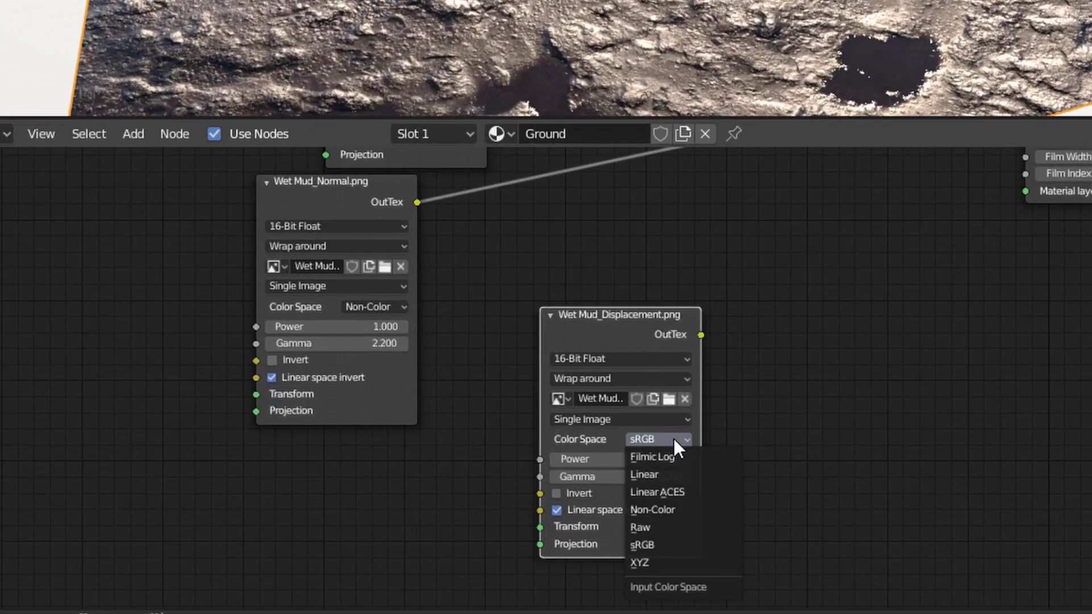
pyautogui.click(675, 510)
# Step: Add a Texture Displacement node beside the Wet Mud_Displacement texture and connect the texture's output to its Texture input
pyautogui.hotkey('shift', 'a')
pyautogui.click(800, 217)
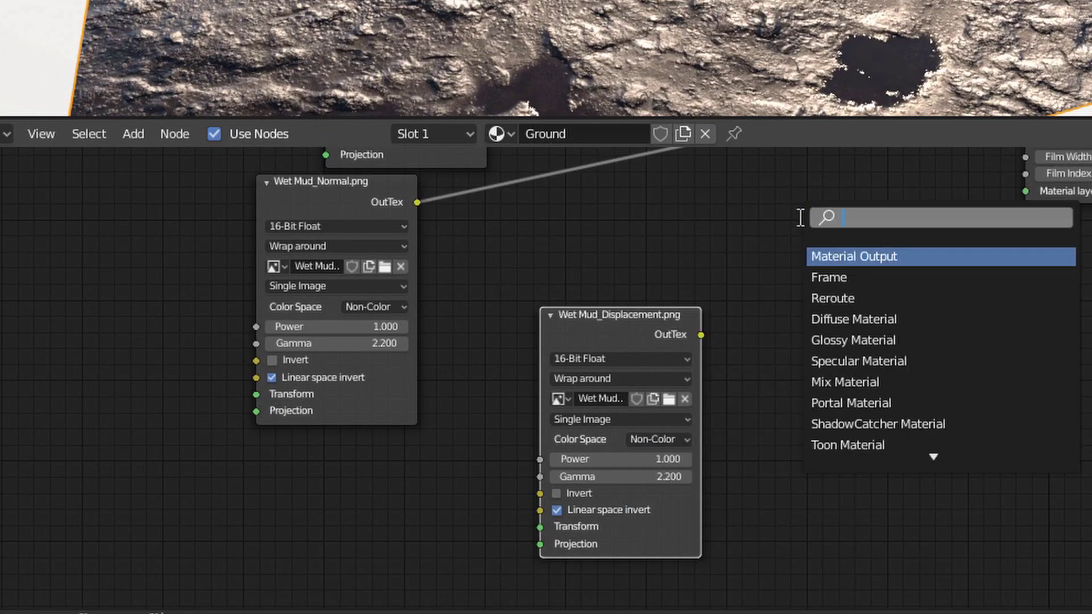
pyautogui.write('displa')
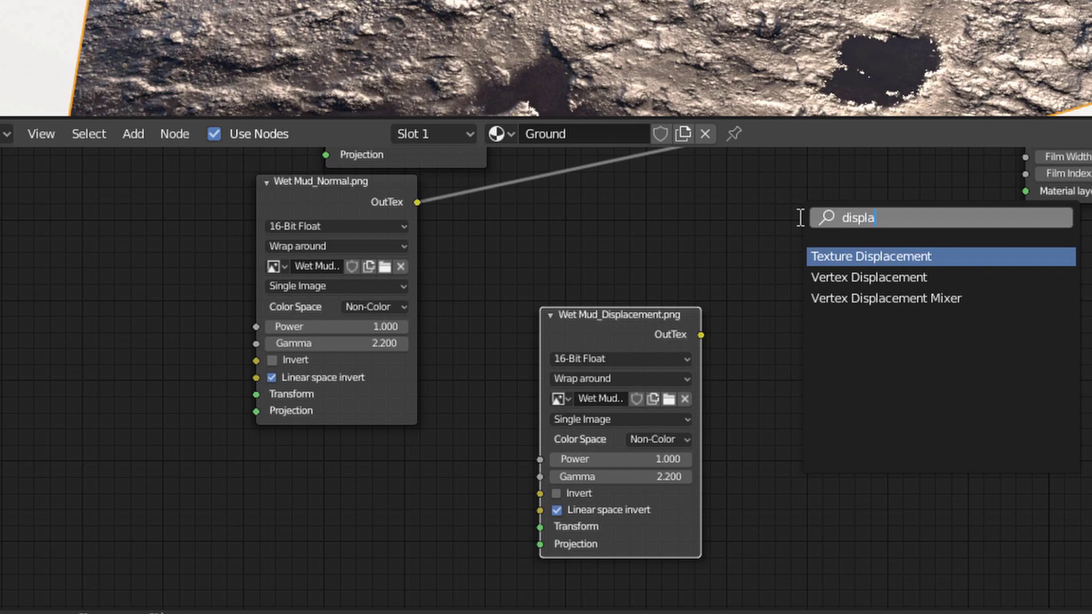
pyautogui.press('Return')
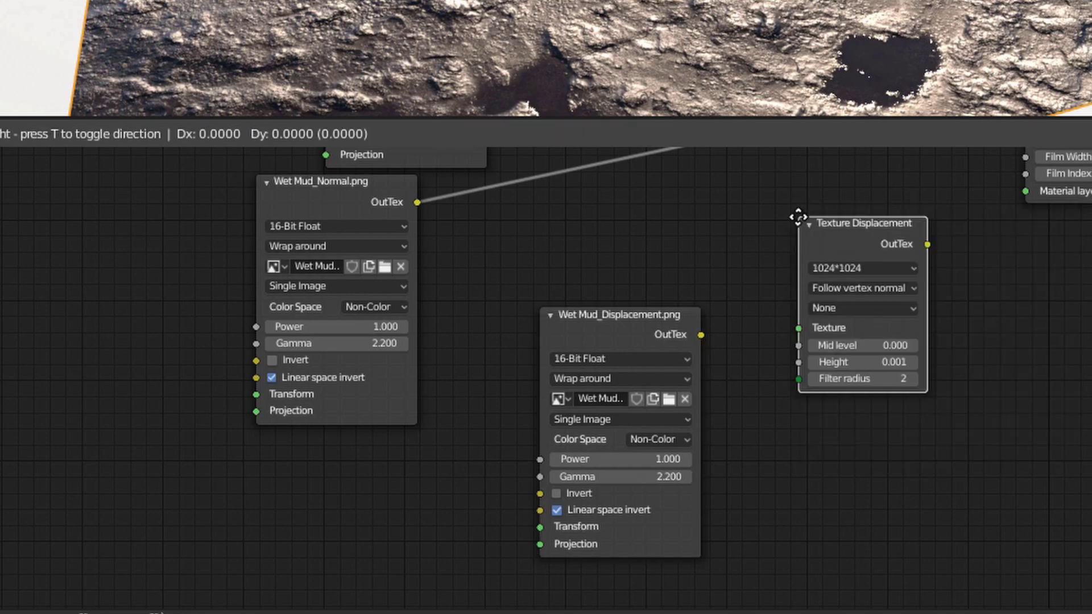
pyautogui.click(798, 217)
pyautogui.moveTo(703, 335); pyautogui.dragTo(804, 329)
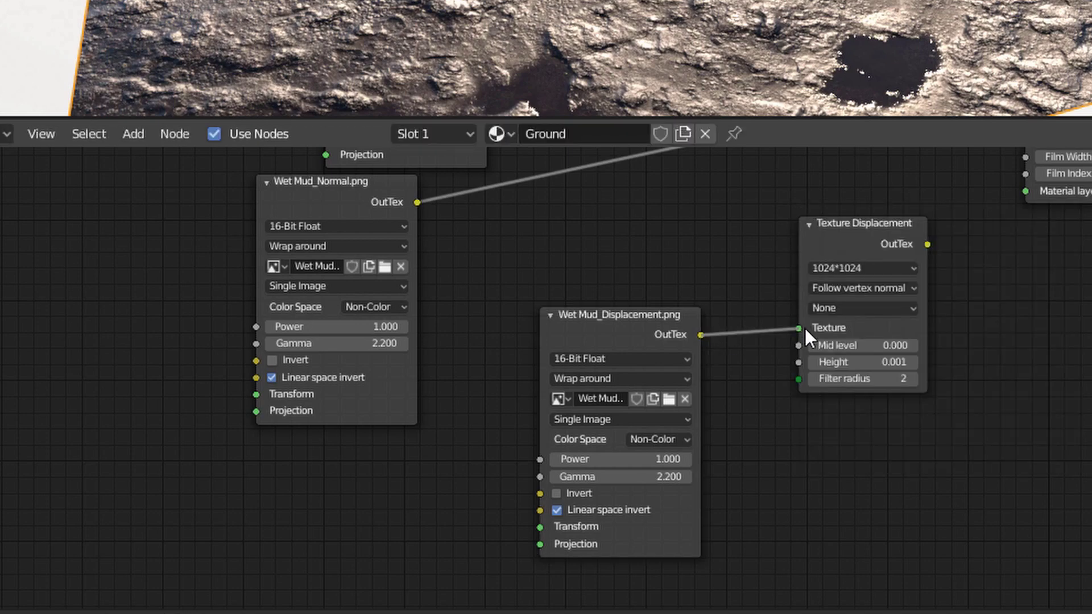
# Step: Set the Texture Displacement node's resolution to 8192*8192 and connect its output to the Glossy Material's Displacement input
pyautogui.click(862, 272)
pyautogui.click(858, 374)
pyautogui.scroll(4, 1023, 320)
pyautogui.moveTo(915, 326); pyautogui.dragTo(594, 495, button='middle')
pyautogui.scroll(4, 767, 392)
pyautogui.scroll(1, 768, 393)
pyautogui.moveTo(816, 349); pyautogui.dragTo(718, 260, button='middle')
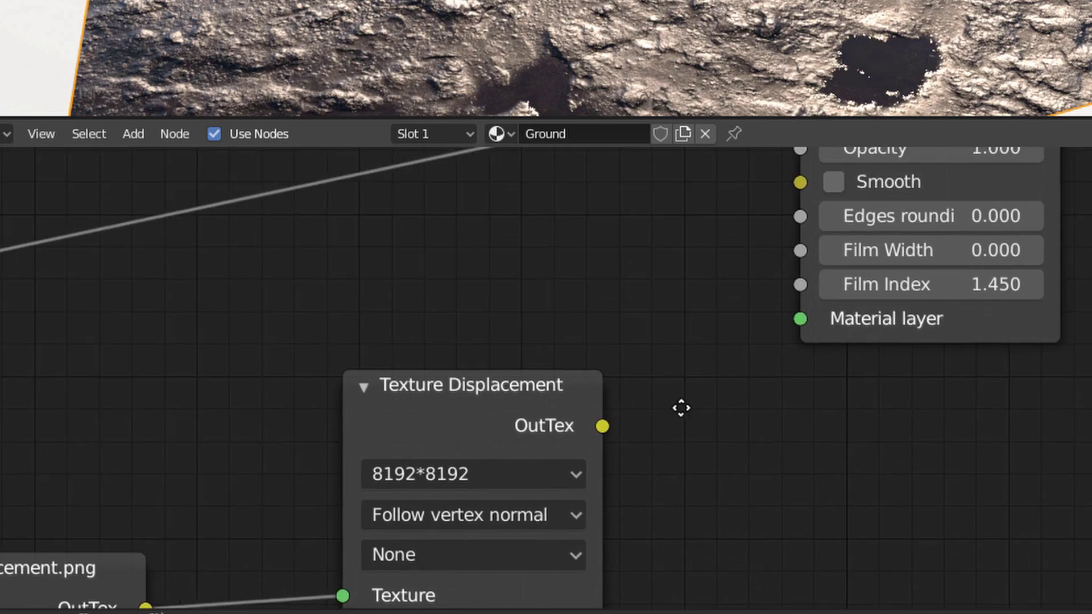
pyautogui.moveTo(829, 245); pyautogui.dragTo(680, 407, button='middle')
pyautogui.moveTo(601, 426); pyautogui.dragTo(702, 285)
pyautogui.moveTo(702, 285); pyautogui.dragTo(652, 450, button='middle')
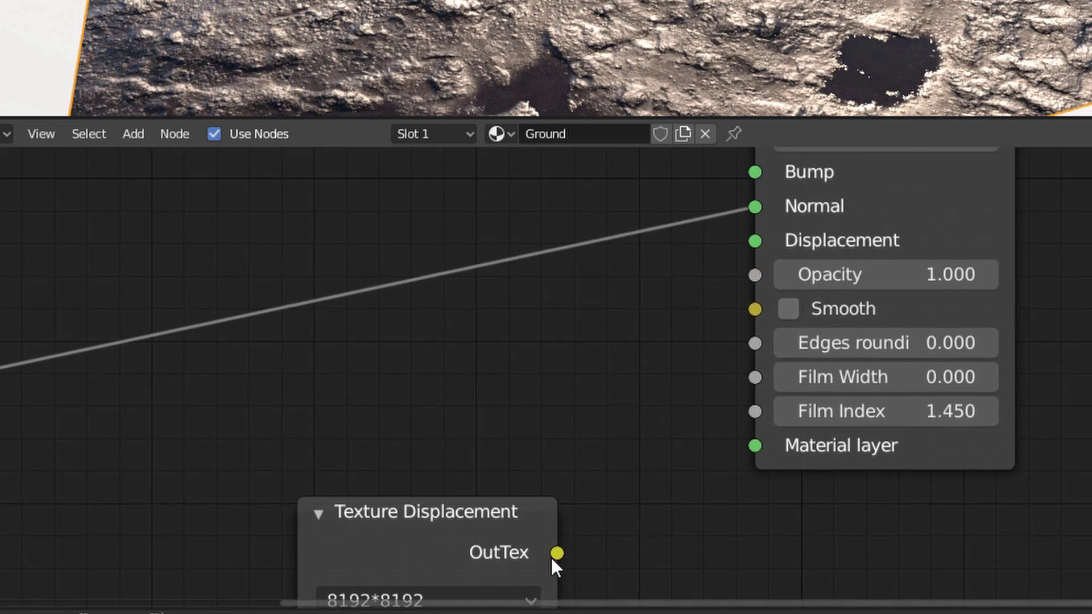
pyautogui.moveTo(557, 552); pyautogui.dragTo(724, 318)
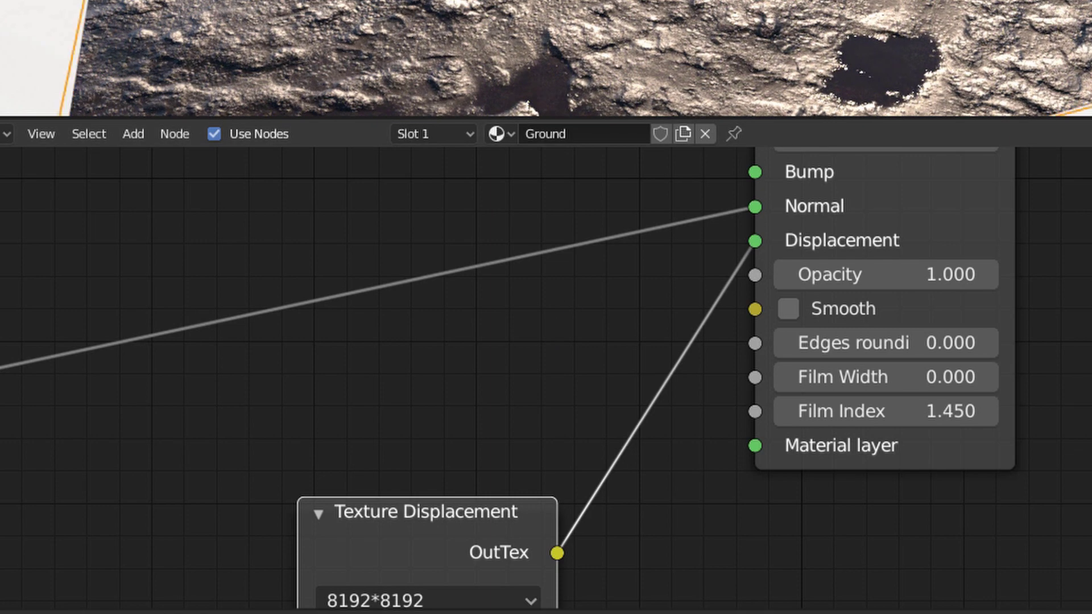
pyautogui.moveTo(536, 477); pyautogui.dragTo(562, 173, button='middle')
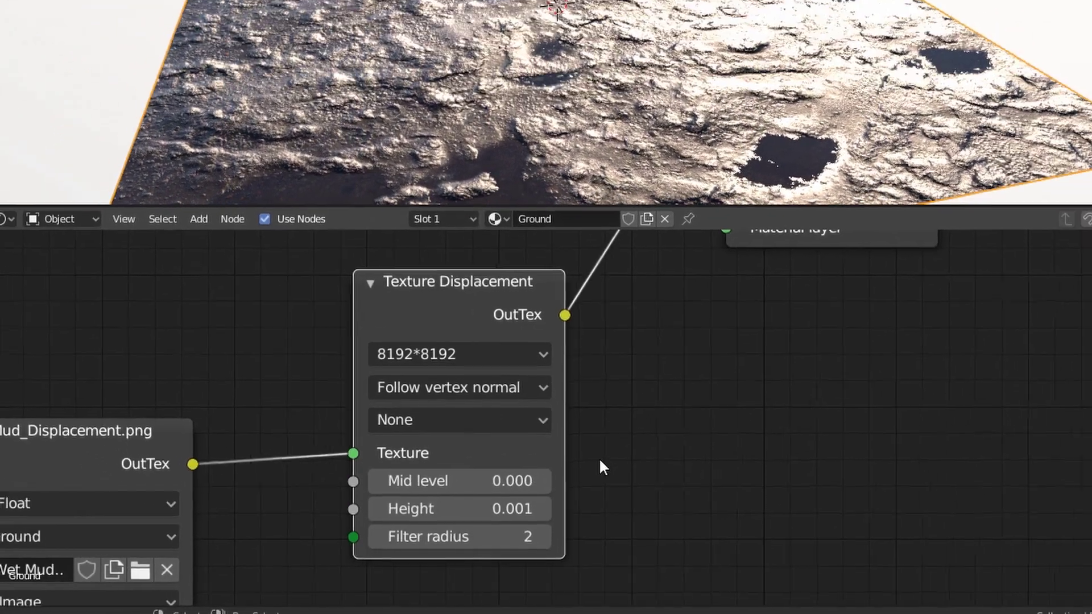
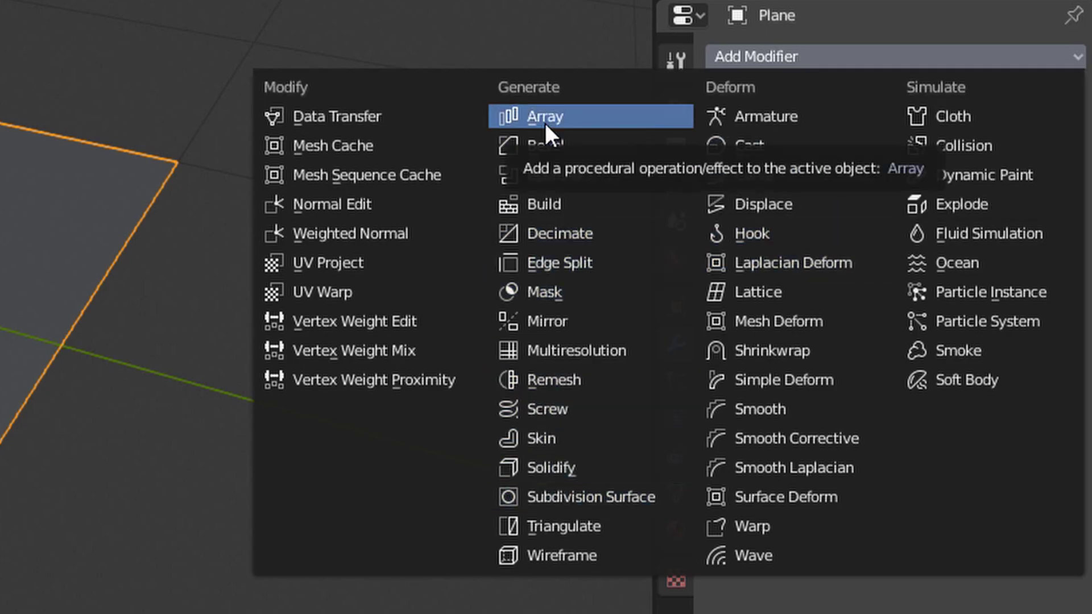
# Step: Add an Array modifier to the plane and set its count to 6
pyautogui.click(695, 171)
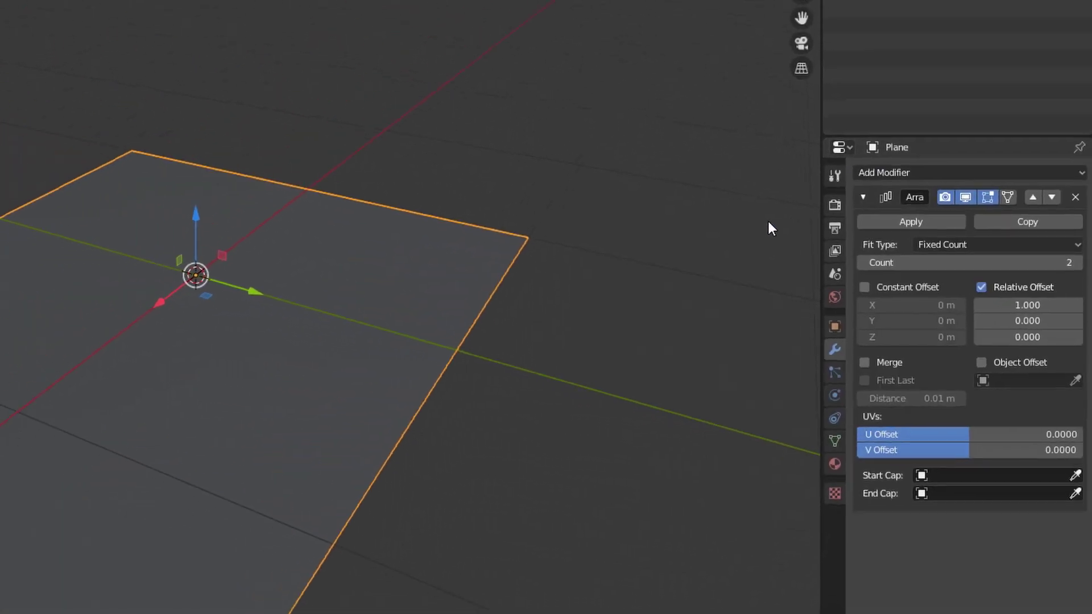
pyautogui.scroll(-7, 740, 382)
pyautogui.moveTo(770, 381); pyautogui.dragTo(733, 406, button='middle')
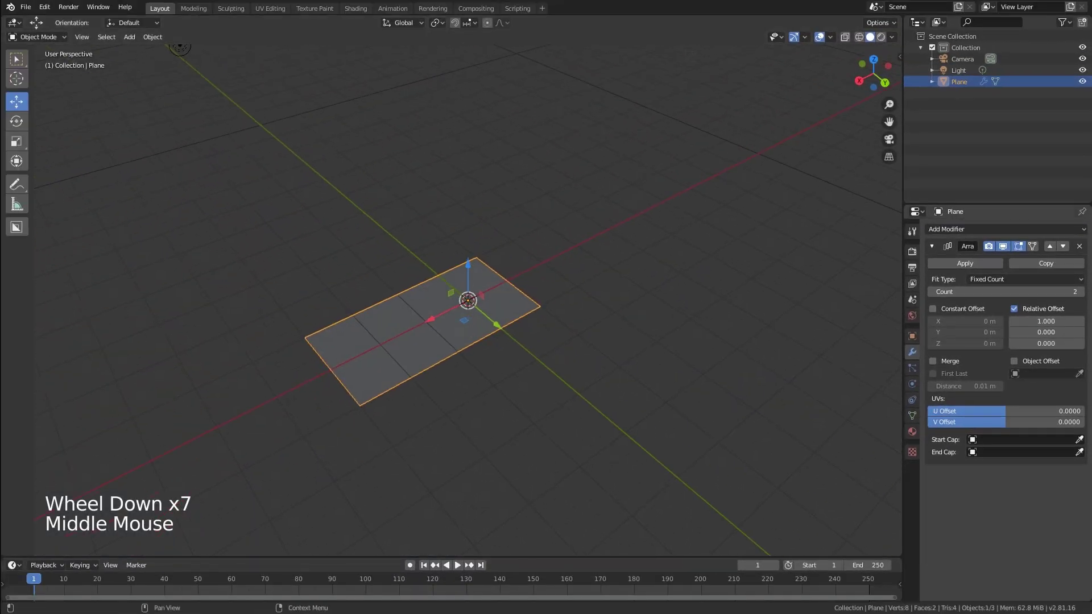
pyautogui.click(1081, 292)
pyautogui.click(1081, 293)
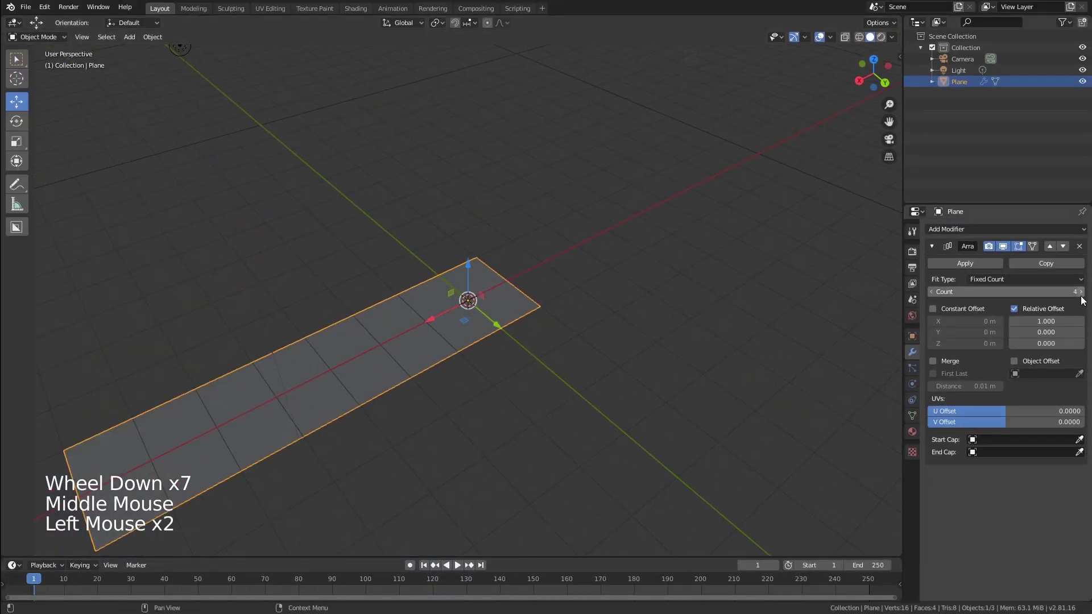
pyautogui.click(1081, 292)
pyautogui.moveTo(592, 351); pyautogui.dragTo(551, 349, button='middle')
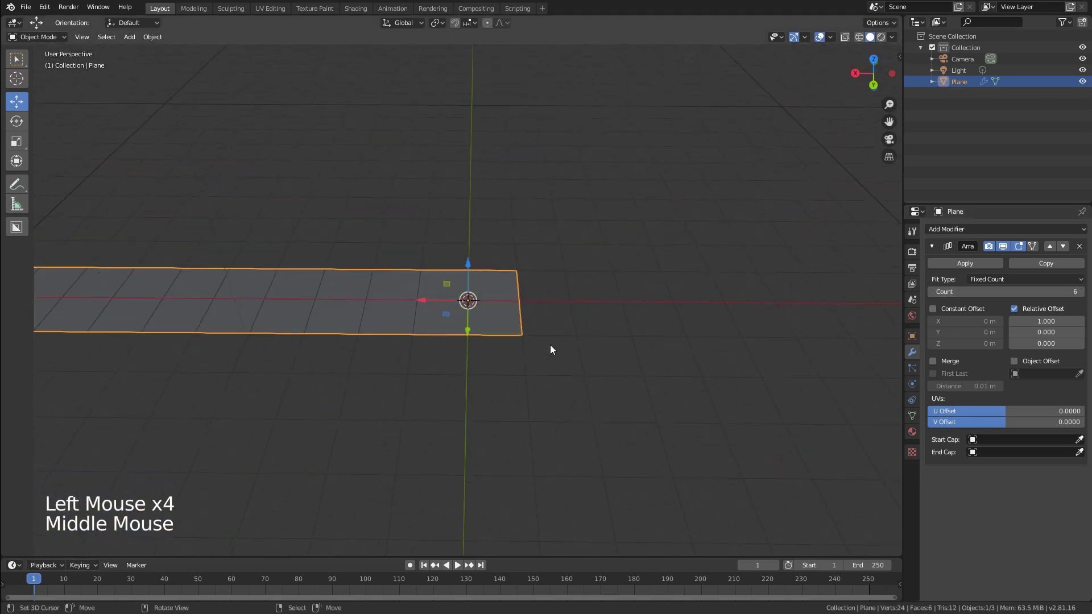
# Step: Collapse the first Array modifier's settings and add a second Array modifier to the plane
pyautogui.click(931, 246)
pyautogui.click(931, 246)
pyautogui.click(931, 246)
pyautogui.click(930, 246)
pyautogui.click(931, 246)
pyautogui.click(942, 231)
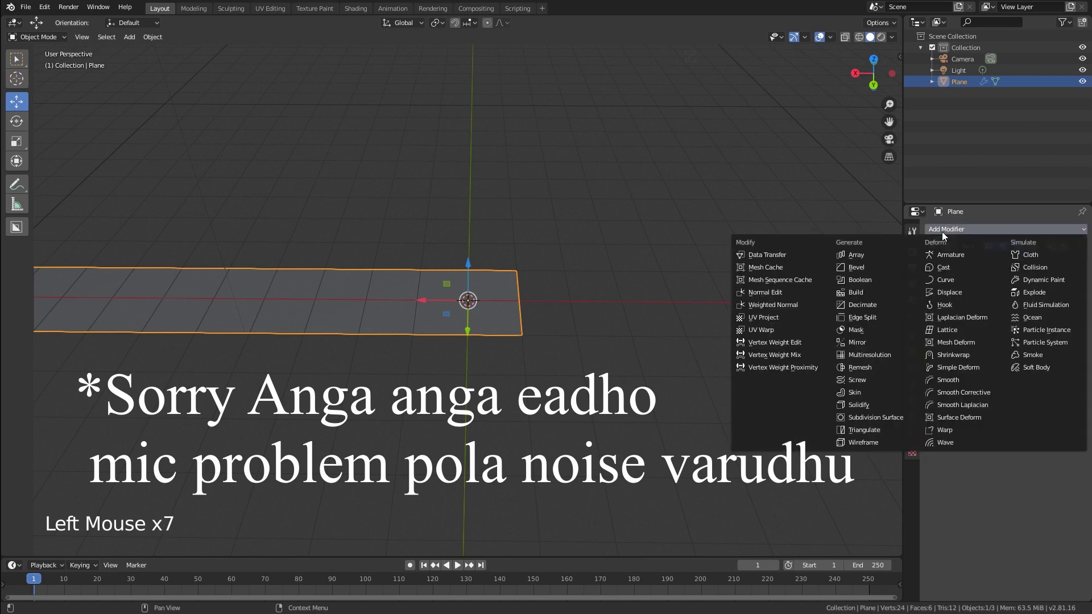
pyautogui.click(872, 251)
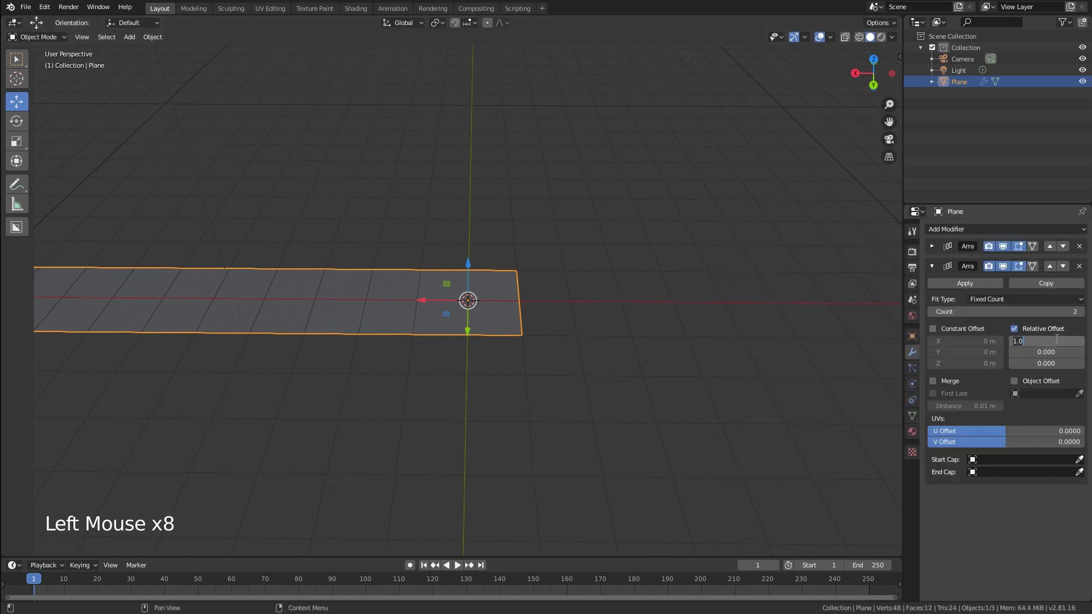
# Step: Set the second Array modifier's relative offset to X 0 and Y 1
pyautogui.moveTo(645, 325); pyautogui.dragTo(540, 333, button='middle')
pyautogui.write('1')
pyautogui.press('Return')
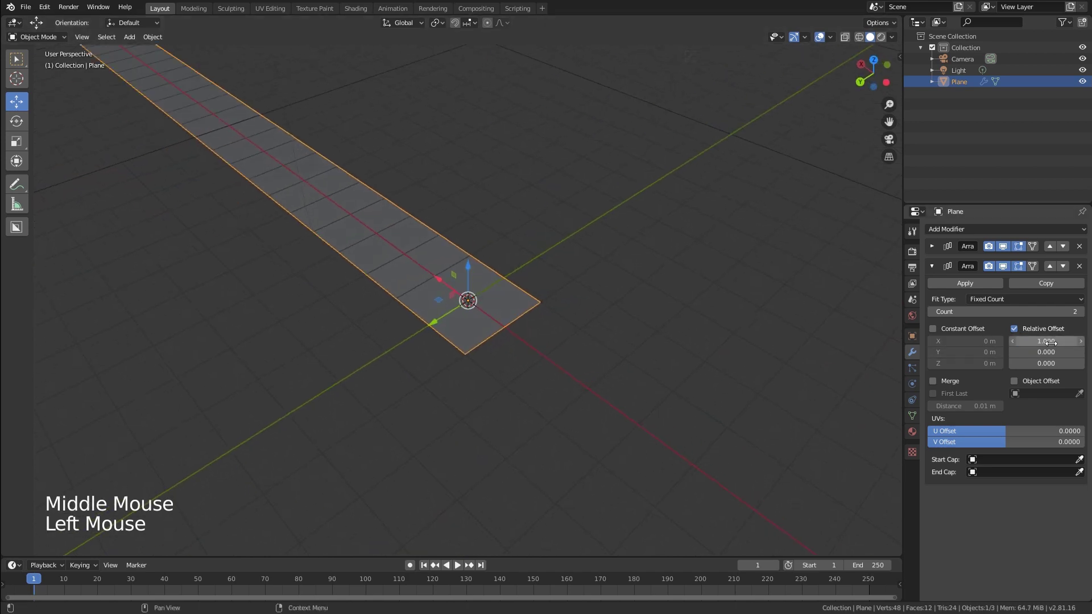
pyautogui.write('0')
pyautogui.press('Return')
pyautogui.click(1047, 343)
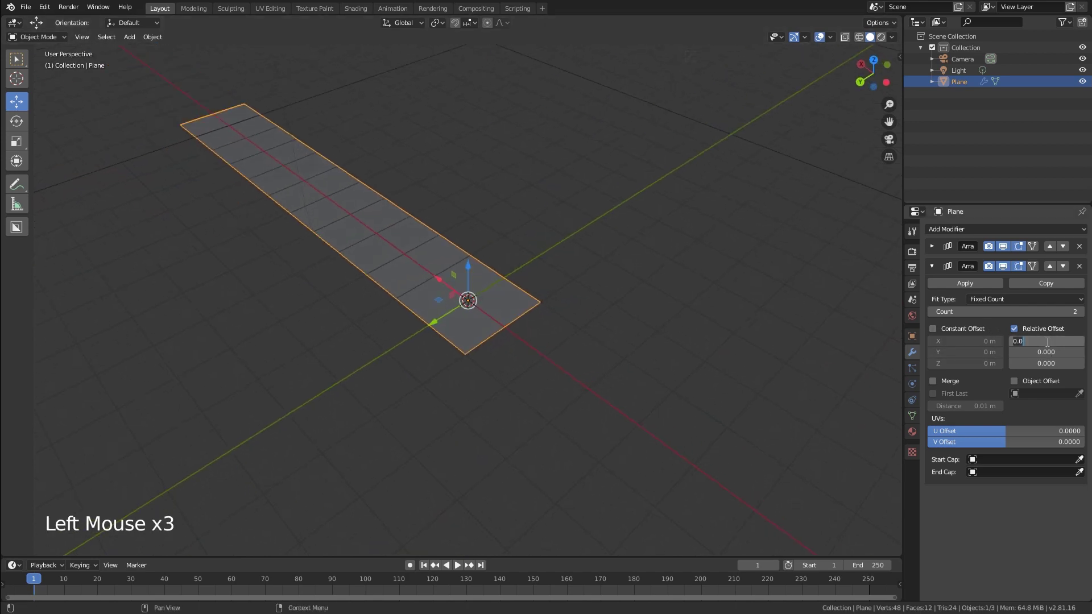
pyautogui.write('1')
pyautogui.press('Return')
# Step: Set the second Array modifier's count to 6
pyautogui.moveTo(866, 328); pyautogui.dragTo(523, 304, button='middle')
pyautogui.click(1081, 312)
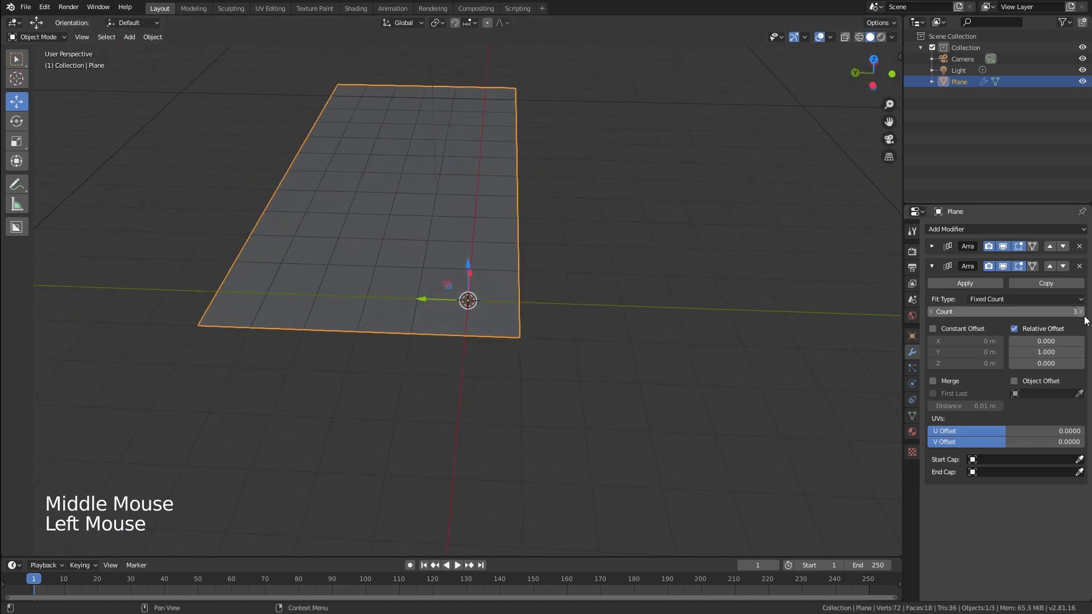
pyautogui.click(1082, 313)
pyautogui.click(1081, 312)
pyautogui.moveTo(658, 312); pyautogui.dragTo(853, 312, button='middle')
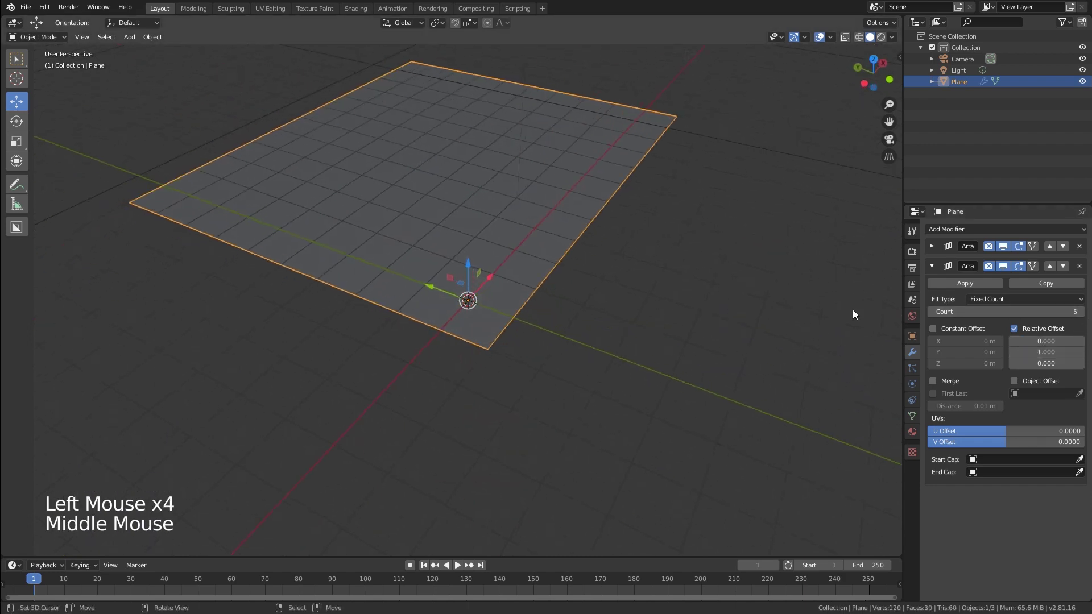
pyautogui.click(1081, 312)
pyautogui.click(1081, 312)
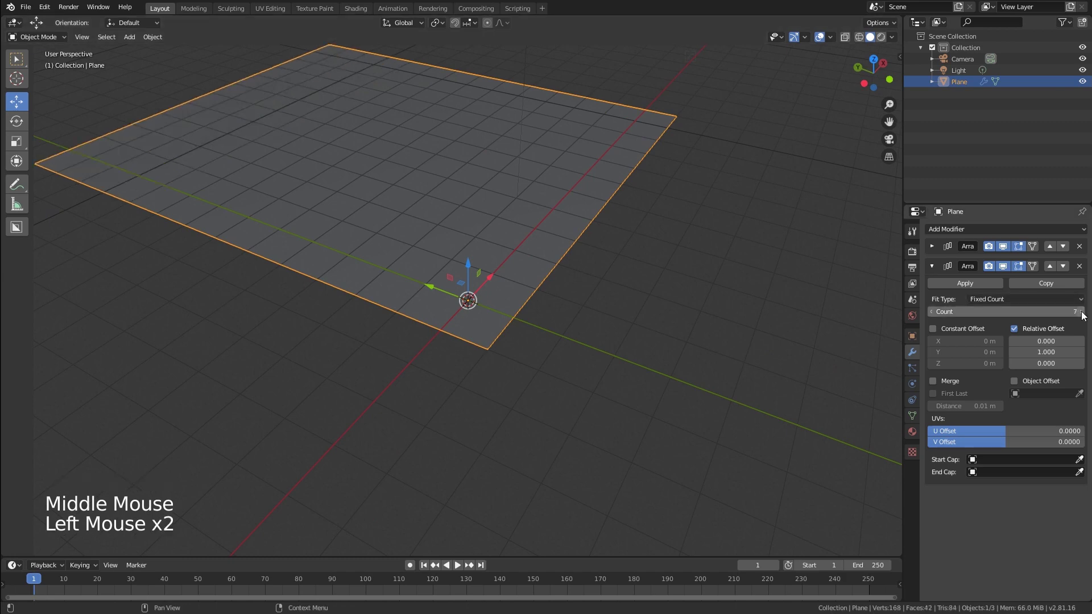
pyautogui.click(932, 312)
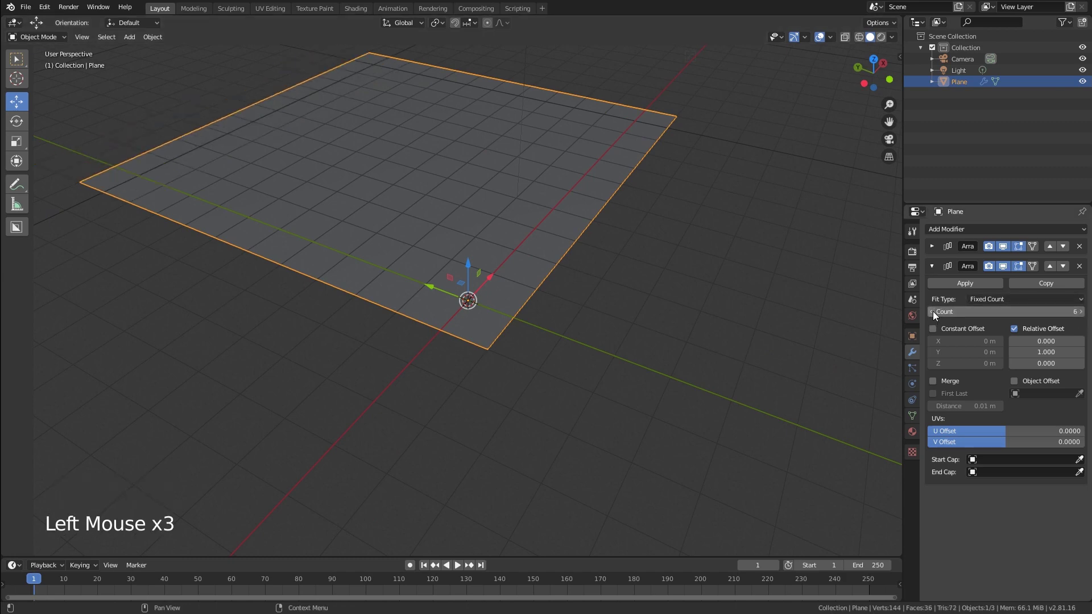
# Step: Collapse the second Array modifier and add a third one with a relative X offset of -1
pyautogui.click(932, 266)
pyautogui.click(954, 231)
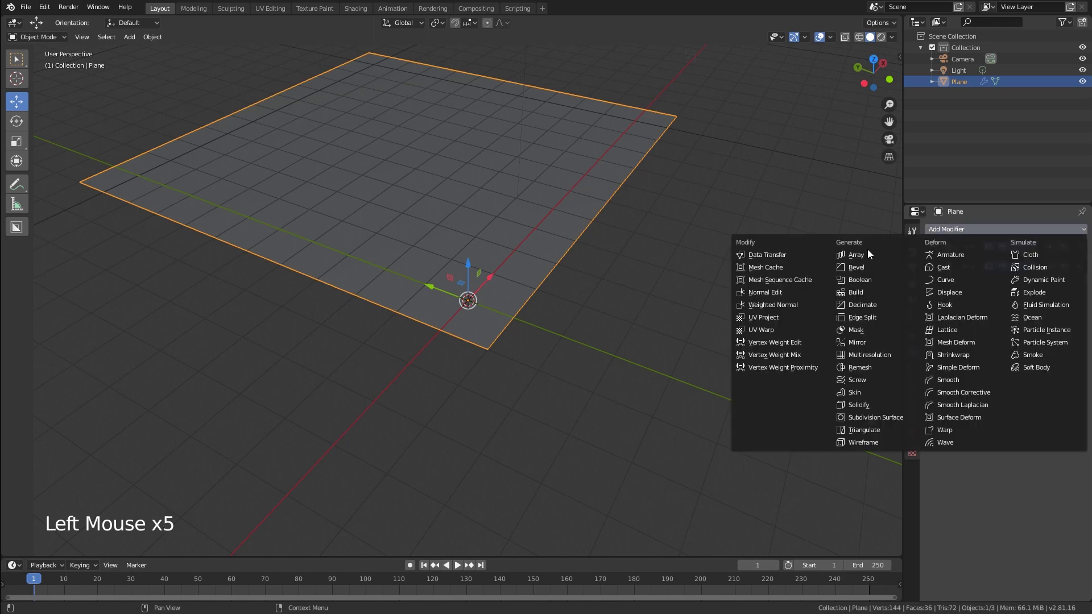
pyautogui.click(872, 248)
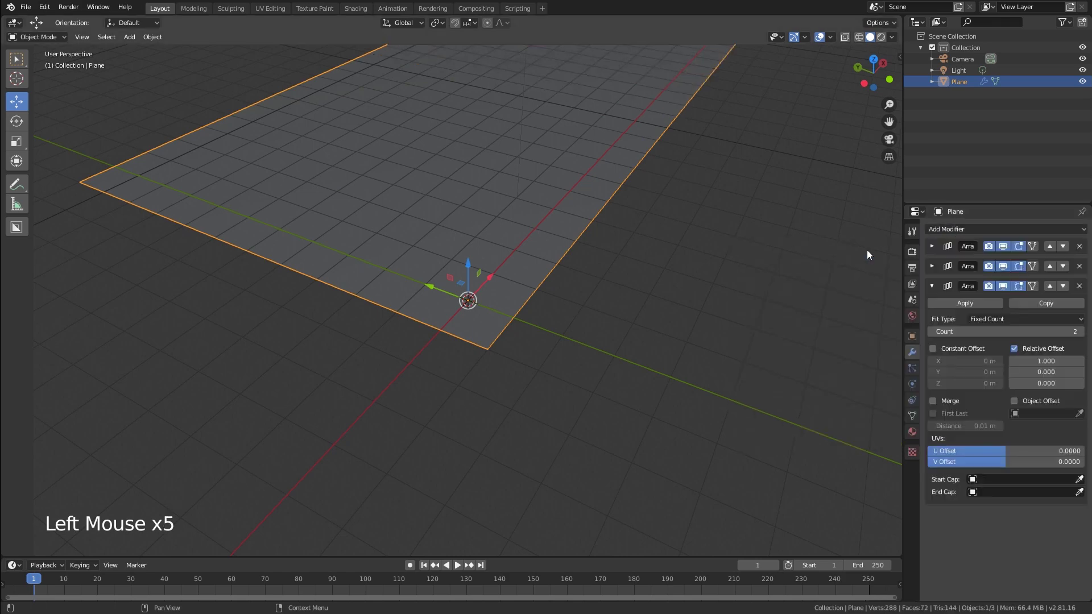
pyautogui.click(1051, 361)
pyautogui.write('-1')
pyautogui.press('Return')
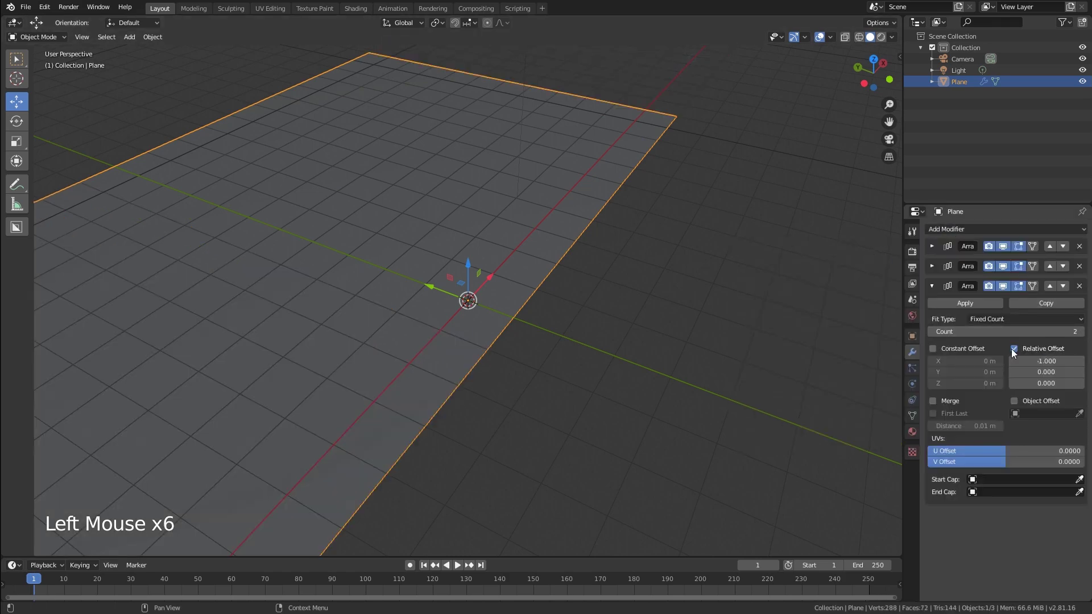
# Step: Collapse the third Array modifier and add a fourth one with a relative offset of X 0 and Y -1
pyautogui.click(933, 286)
pyautogui.click(944, 231)
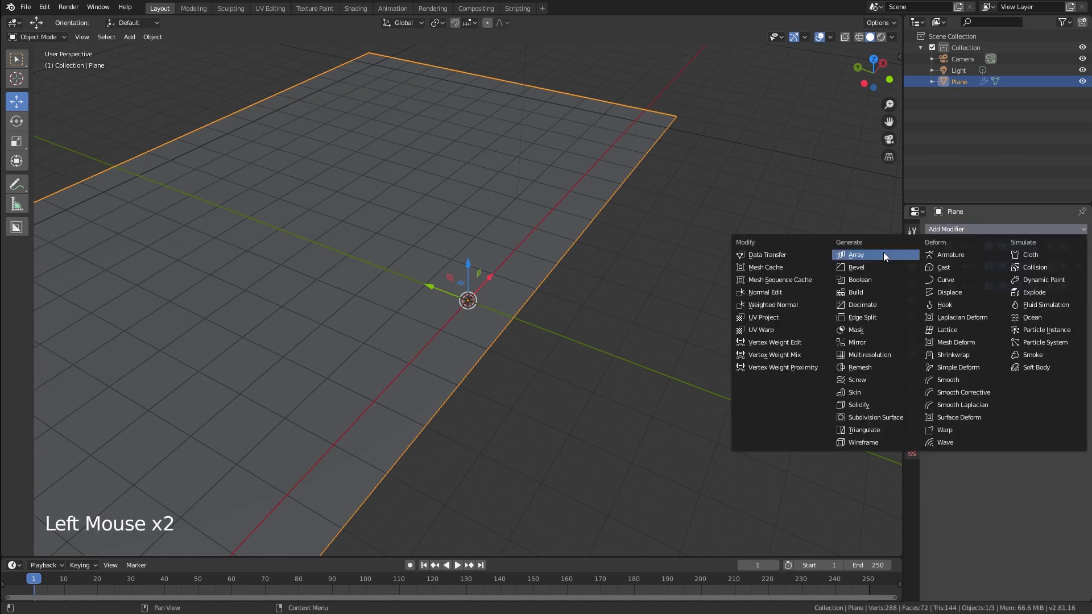
pyautogui.click(882, 251)
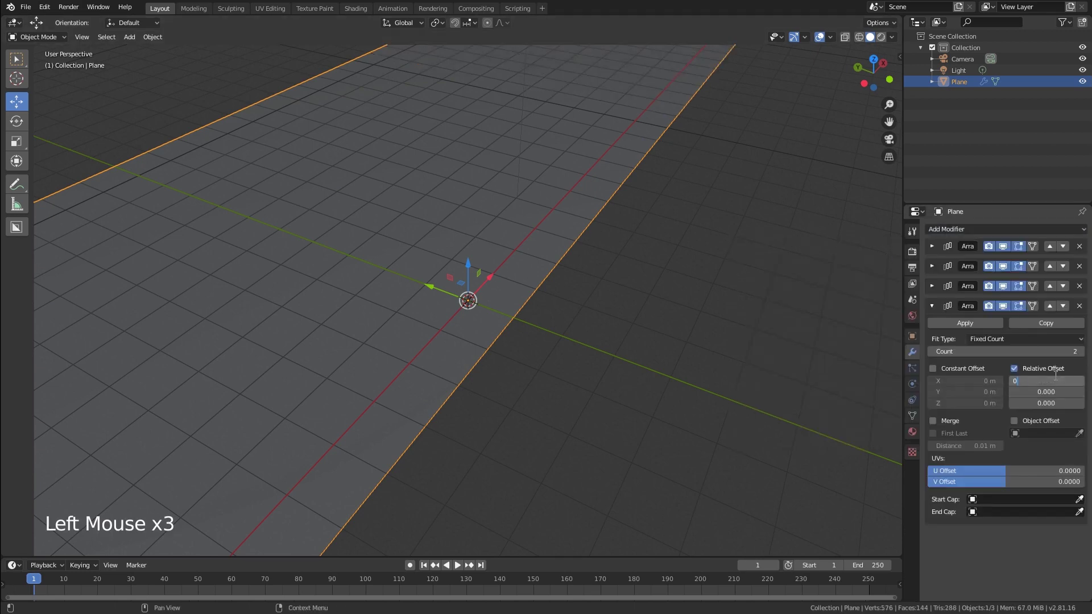
pyautogui.click(1055, 380)
pyautogui.write('0')
pyautogui.press('Return')
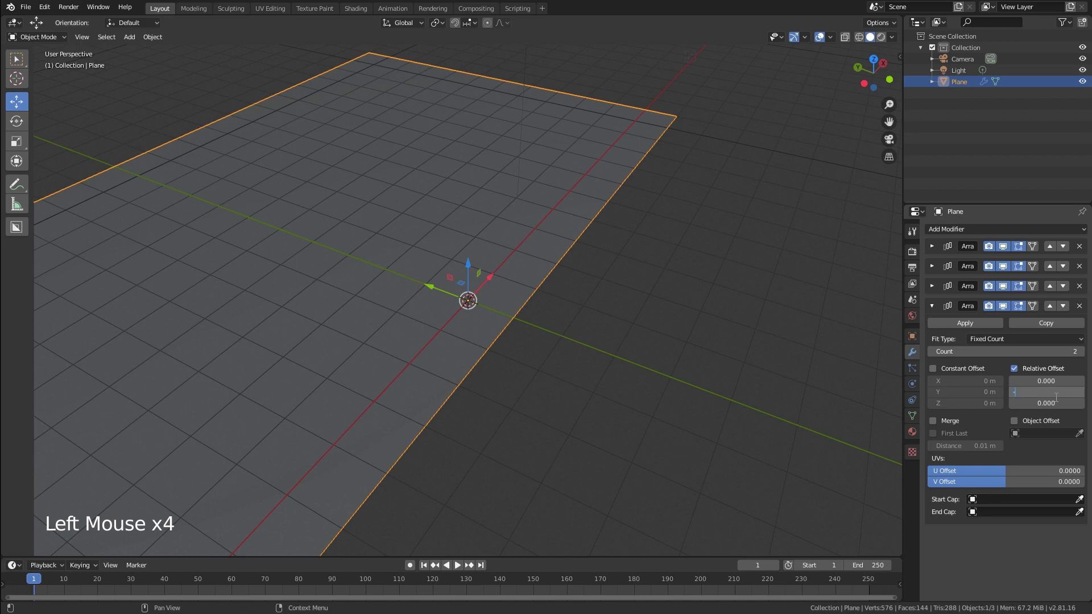
pyautogui.click(1056, 397)
pyautogui.write('-1')
pyautogui.press('Return')
pyautogui.scroll(-2, 752, 374)
pyautogui.moveTo(751, 374); pyautogui.dragTo(822, 389, button='middle')
pyautogui.scroll(-4, 836, 364)
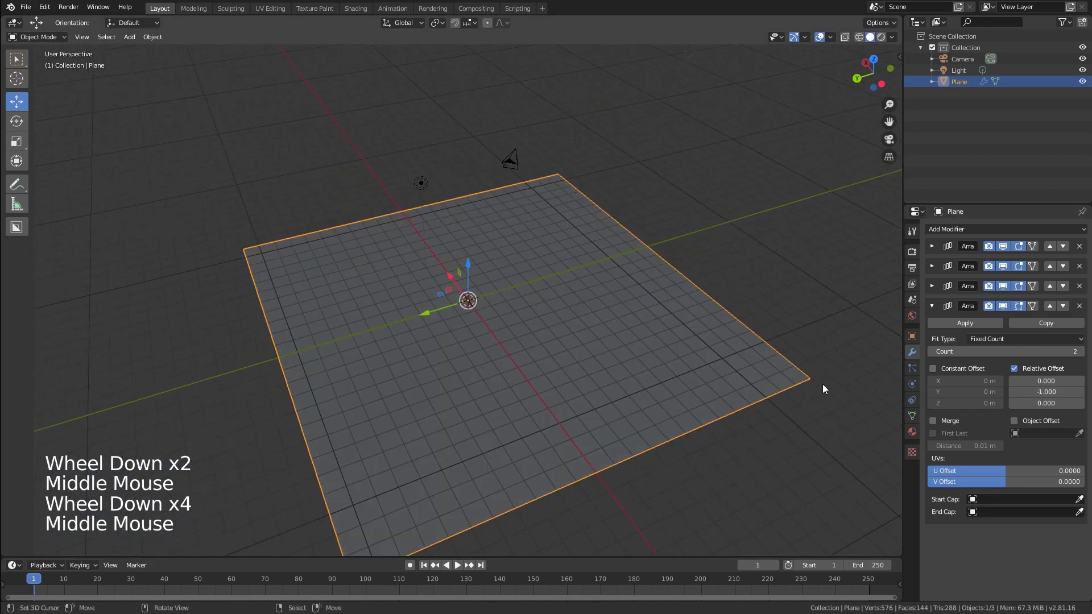
pyautogui.press('z')
pyautogui.moveTo(588, 385)
pyautogui.mouseDown(button='middle')
pyautogui.moveTo(635, 404)
pyautogui.moveTo(633, 435)
pyautogui.moveTo(664, 393)
pyautogui.moveTo(669, 349)
pyautogui.moveTo(674, 359)
pyautogui.mouseUp(button='middle')
pyautogui.scroll(3, 667, 393)
pyautogui.scroll(4, 677, 359)
pyautogui.press('z')
pyautogui.scroll(4, 767, 363)
pyautogui.press('Tab')
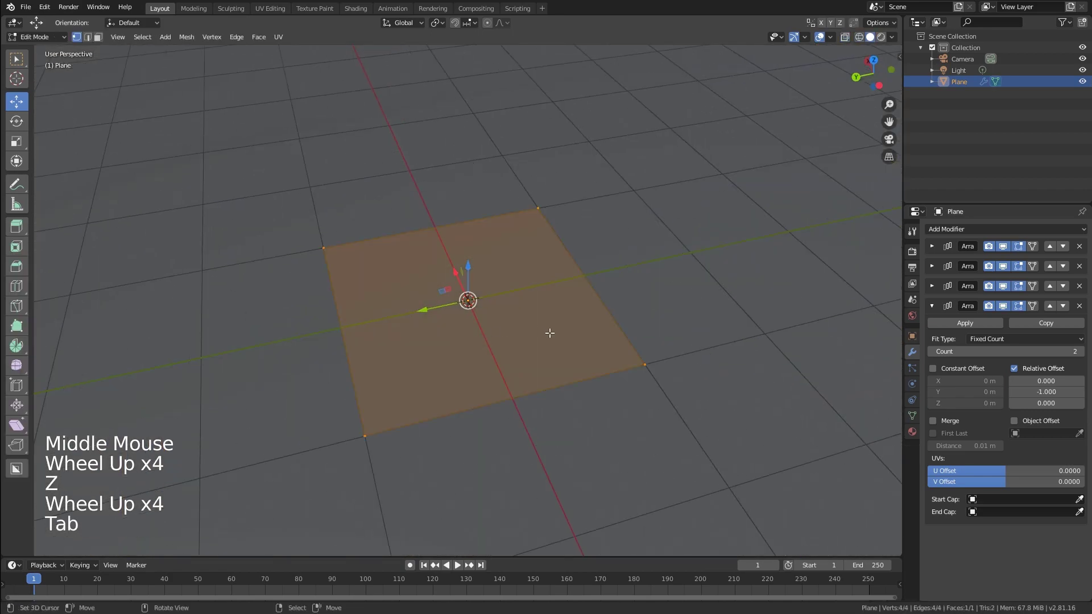
pyautogui.press('s')
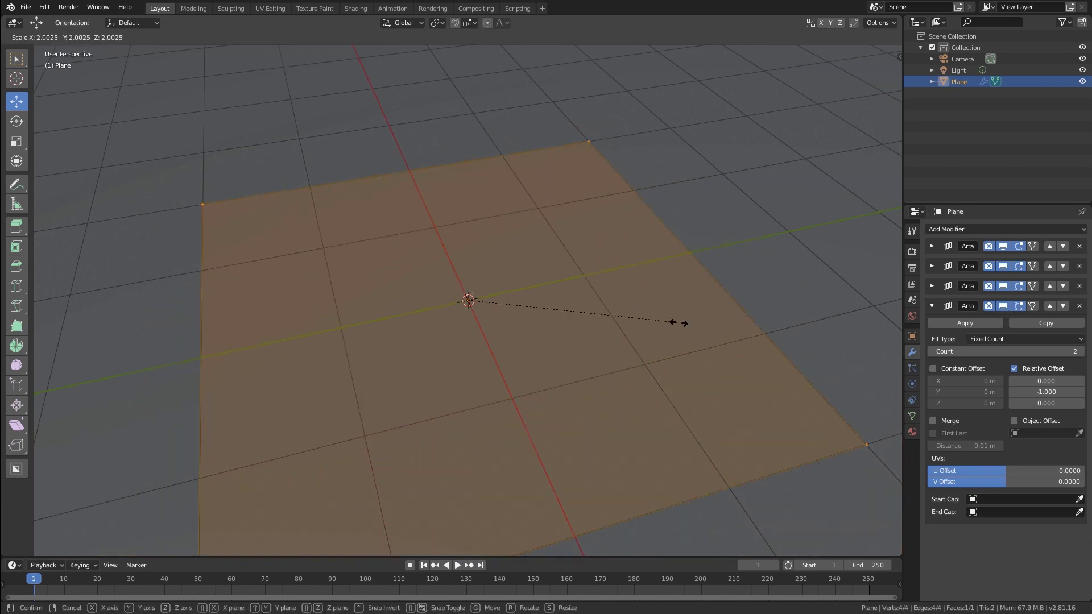
pyautogui.rightClick(686, 321)
pyautogui.press('z')
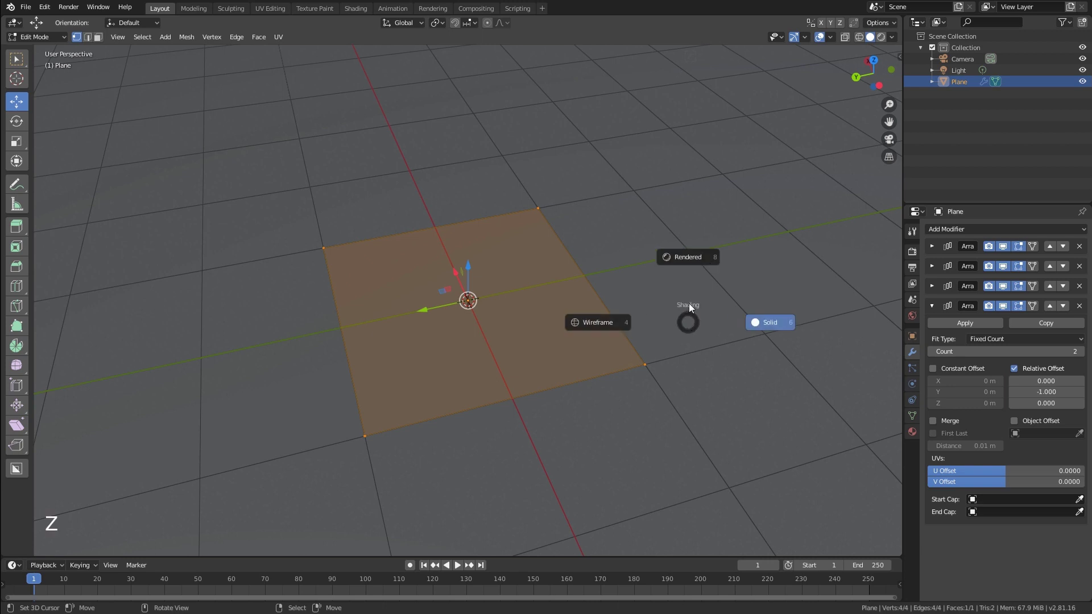
pyautogui.click(699, 321)
pyautogui.press('Tab')
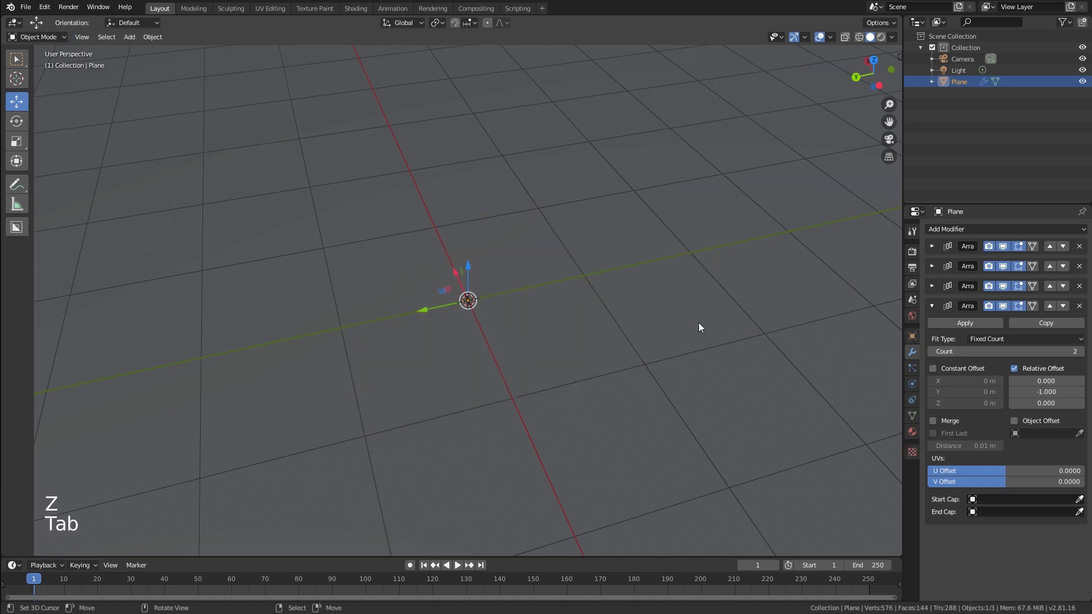
# Step: Switch the viewport to rendered shading and view the mud ground from a low angle
pyautogui.press('z')
pyautogui.click(705, 281)
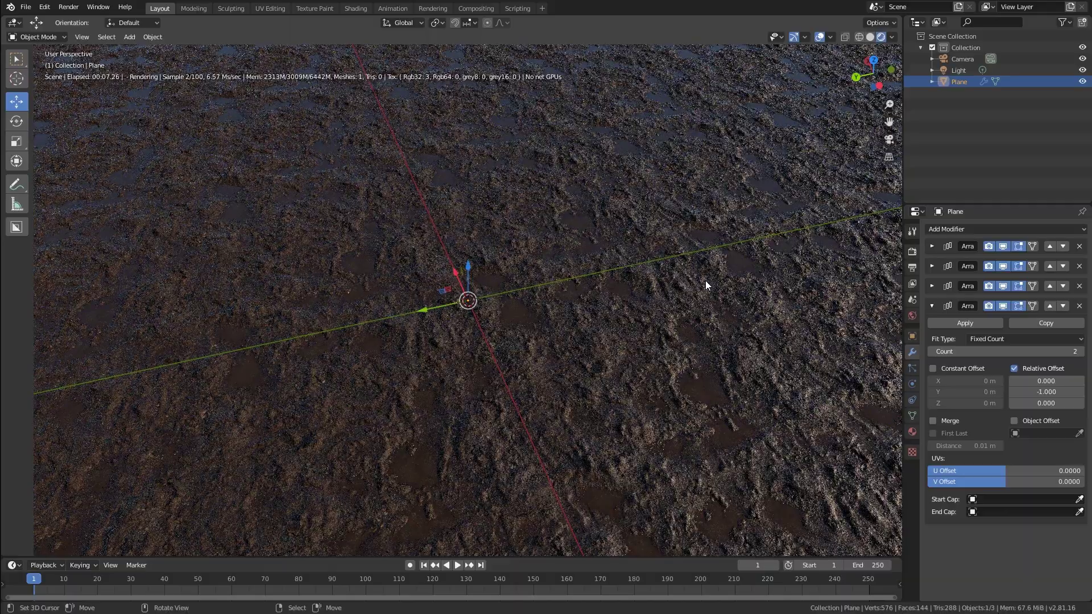
pyautogui.moveTo(528, 329); pyautogui.dragTo(639, 318, button='middle')
pyautogui.scroll(3, 636, 301)
# Step: Expand the world's Daylight Environment sun direction settings and set the latitude to -90
pyautogui.click(912, 316)
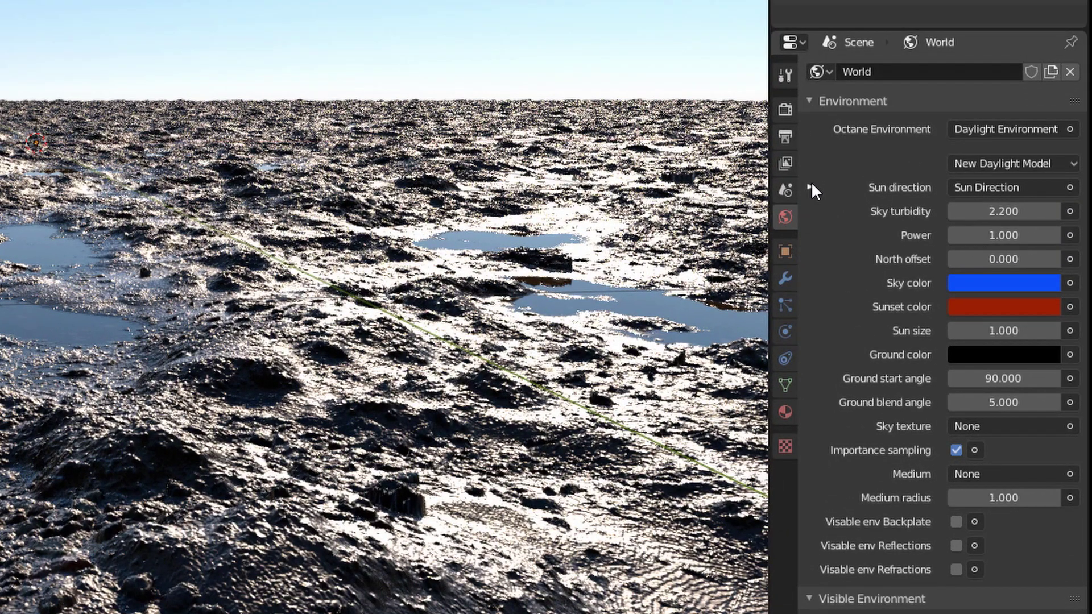
pyautogui.click(810, 183)
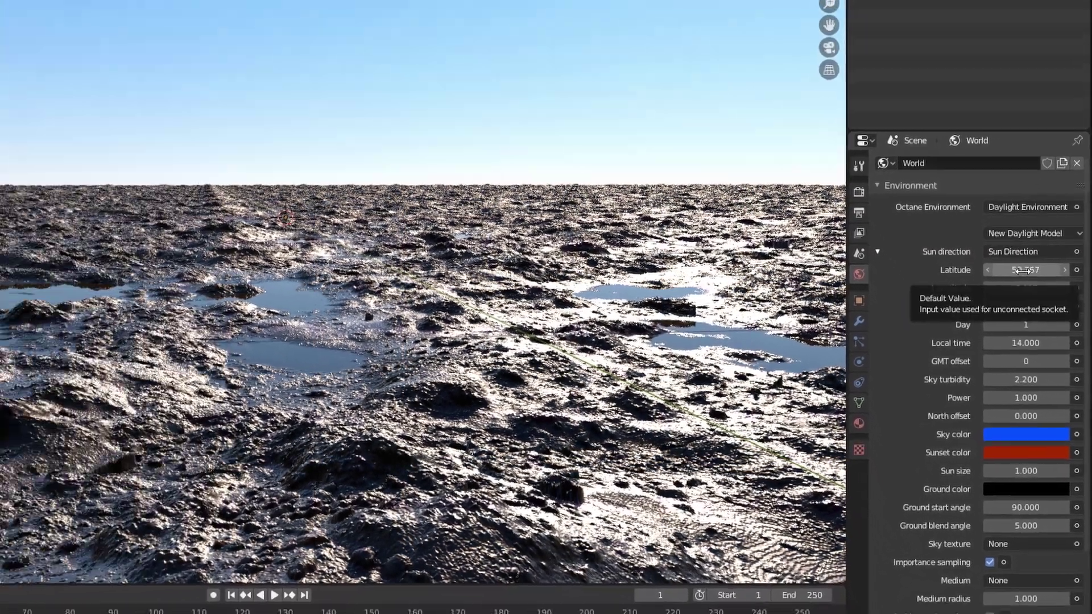
pyautogui.moveTo(1005, 213); pyautogui.dragTo(1023, 213)
pyautogui.moveTo(1032, 288); pyautogui.dragTo(867, 312)
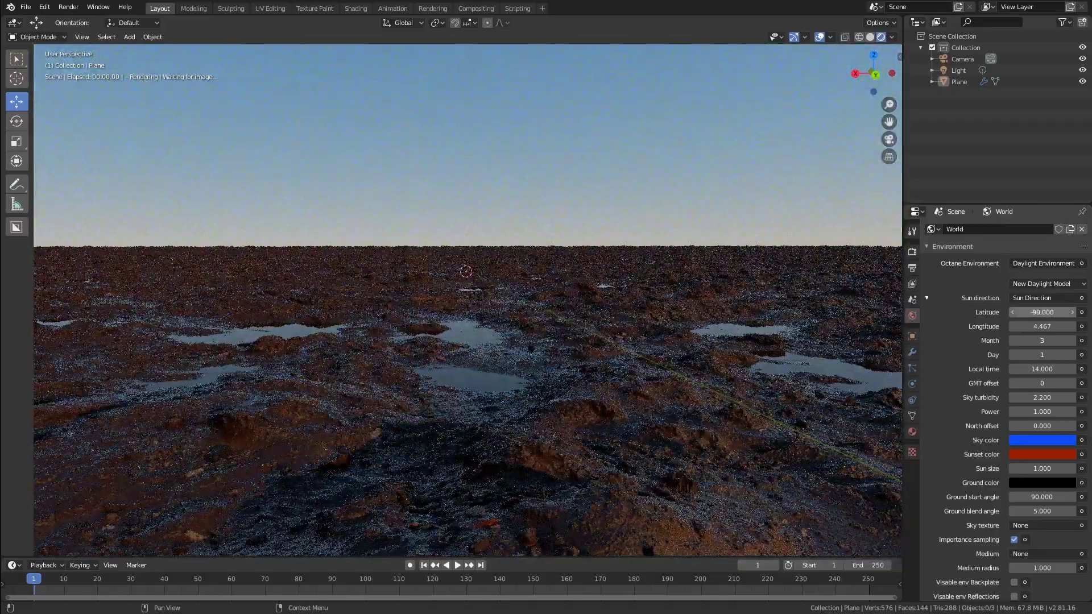
pyautogui.moveTo(625, 287); pyautogui.dragTo(37, 291, button='middle')
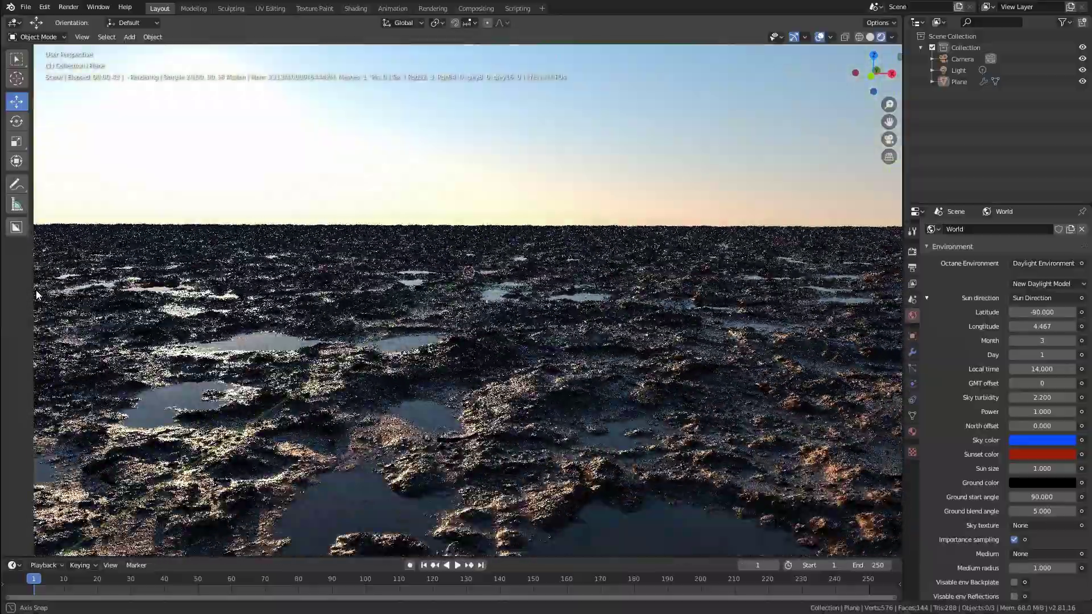
pyautogui.moveTo(399, 390); pyautogui.dragTo(417, 382, button='middle')
pyautogui.scroll(-1, 414, 385)
pyautogui.moveTo(1034, 312); pyautogui.dragTo(1069, 313)
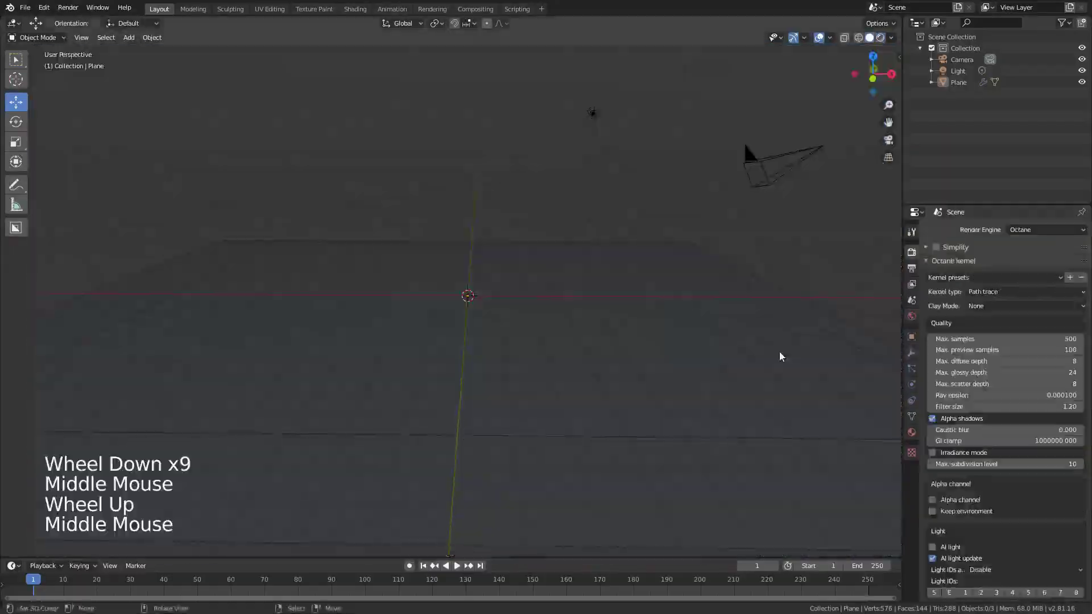
pyautogui.scroll(3, 779, 352)
pyautogui.moveTo(779, 352)
pyautogui.mouseDown(button='middle')
pyautogui.moveTo(778, 378)
pyautogui.moveTo(781, 340)
pyautogui.mouseUp(button='middle')
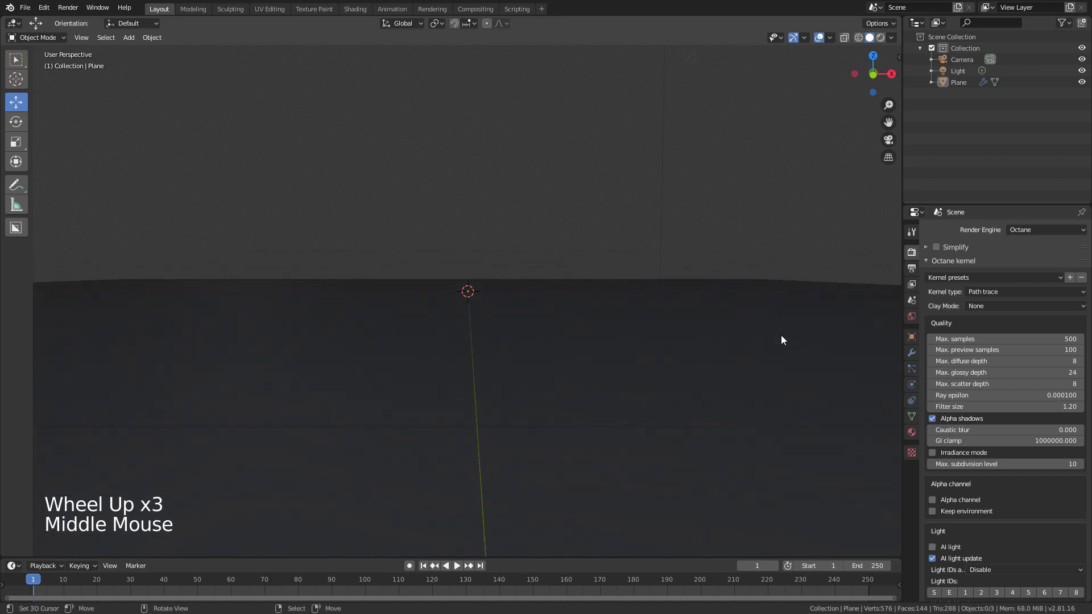
# Step: Select the camera above the plane, frame it in the viewport and look through it
pyautogui.scroll(-6, 781, 339)
pyautogui.rightClick(637, 196)
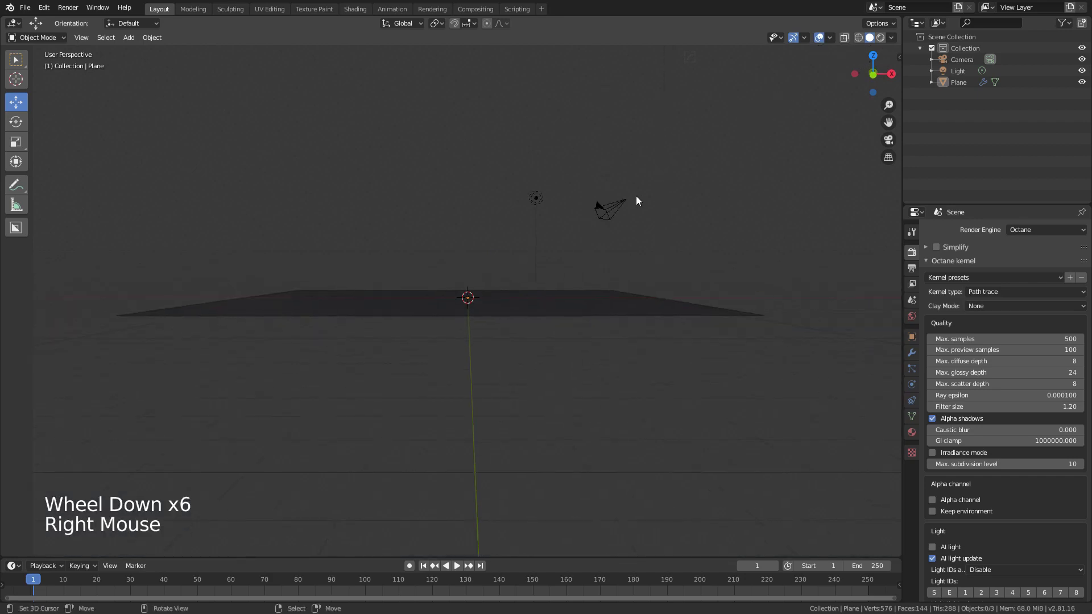
pyautogui.rightClick(636, 195)
pyautogui.press('KP_Decimal')
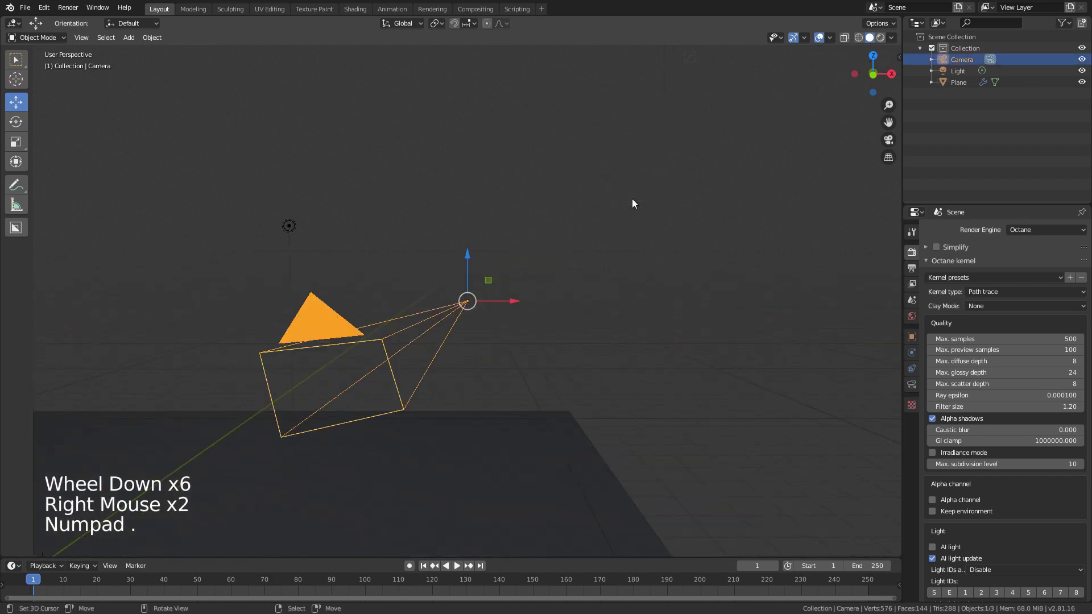
pyautogui.press('KP_0')
pyautogui.scroll(3, 635, 225)
pyautogui.scroll(-3, 636, 225)
pyautogui.moveTo(607, 238); pyautogui.dragTo(660, 217, button='middle')
pyautogui.scroll(-8, 660, 219)
pyautogui.scroll(-4, 660, 219)
# Step: Frame the plane from a low angle and align the active camera to that view
pyautogui.rightClick(550, 354)
pyautogui.press('KP_Decimal')
pyautogui.moveTo(553, 354)
pyautogui.mouseDown(button='middle')
pyautogui.moveTo(573, 352)
pyautogui.moveTo(573, 333)
pyautogui.moveTo(527, 367)
pyautogui.moveTo(544, 350)
pyautogui.mouseUp(button='middle')
pyautogui.scroll(4, 572, 352)
pyautogui.scroll(2, 527, 366)
pyautogui.press('ctrl+alt+KP_0')
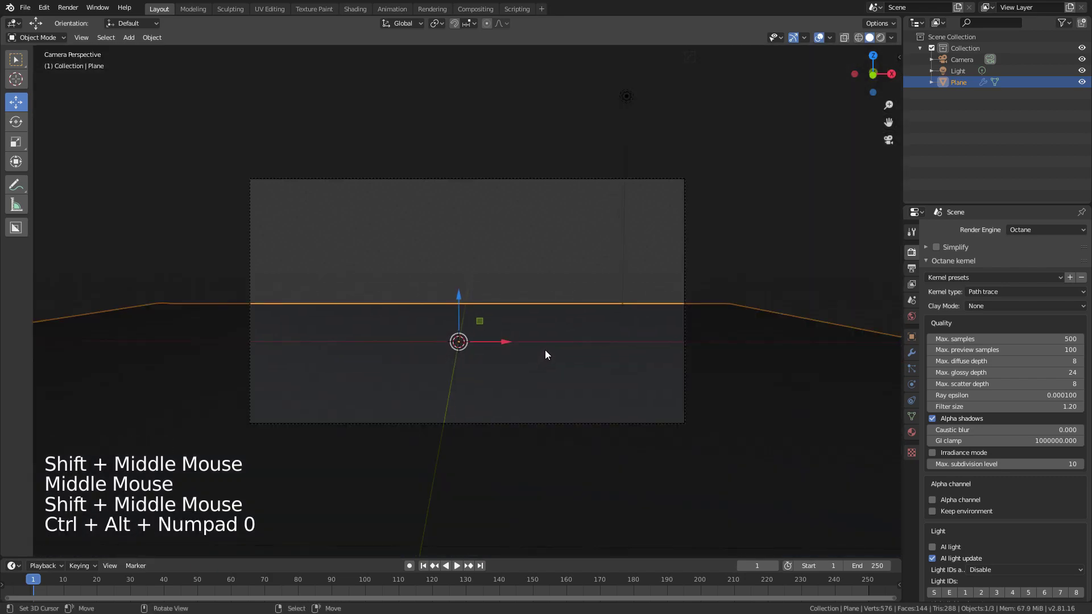
# Step: Select the camera and move it downward to adjust the framing of the ground
pyautogui.rightClick(605, 197)
pyautogui.press('g')
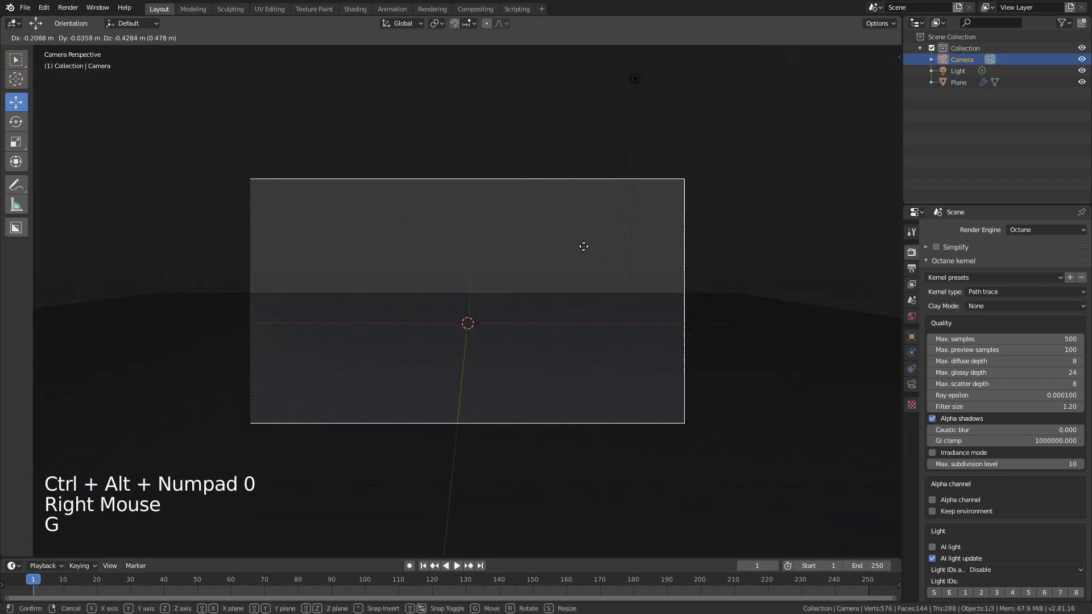
pyautogui.click(574, 287)
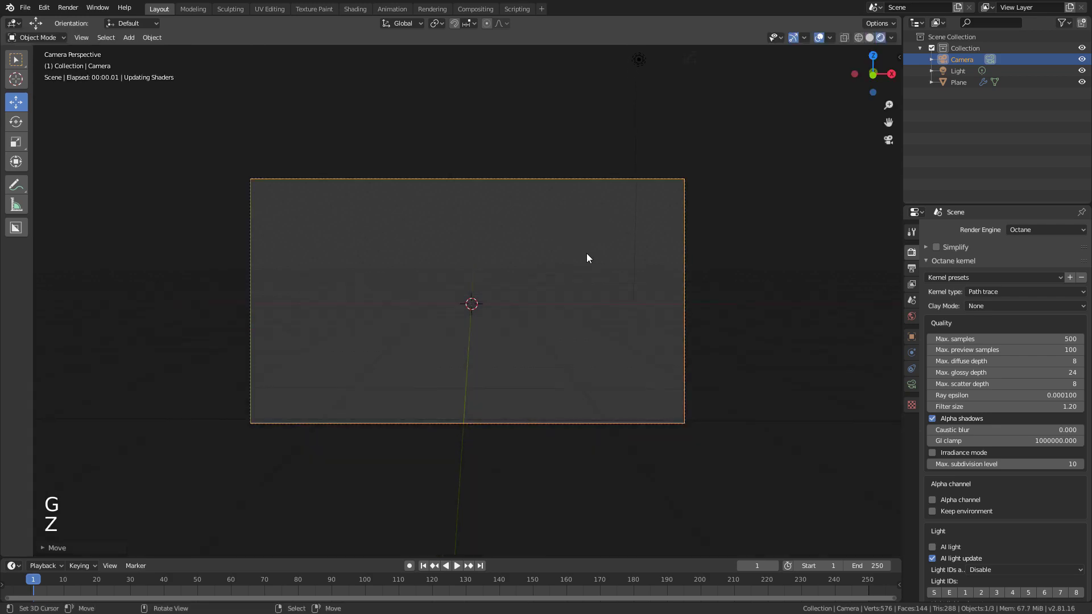
# Step: Move the camera along the Z and Y axes to bring the mud ground and its puddles into frame
pyautogui.scroll(4, 586, 253)
pyautogui.scroll(-1, 585, 254)
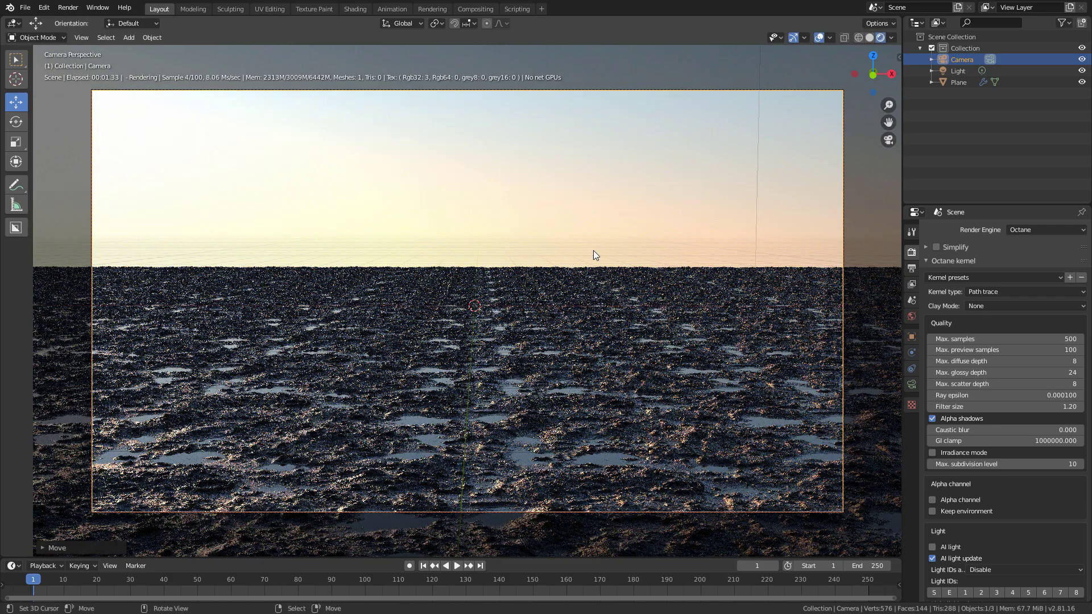
pyautogui.press('g')
pyautogui.press('z')
pyautogui.click(473, 442)
pyautogui.press('g')
pyautogui.press('y')
pyautogui.click(572, 102)
# Step: Refine the camera's height, sideways position and rotation so the horizon sits high in the frame
pyautogui.press('g')
pyautogui.press('z')
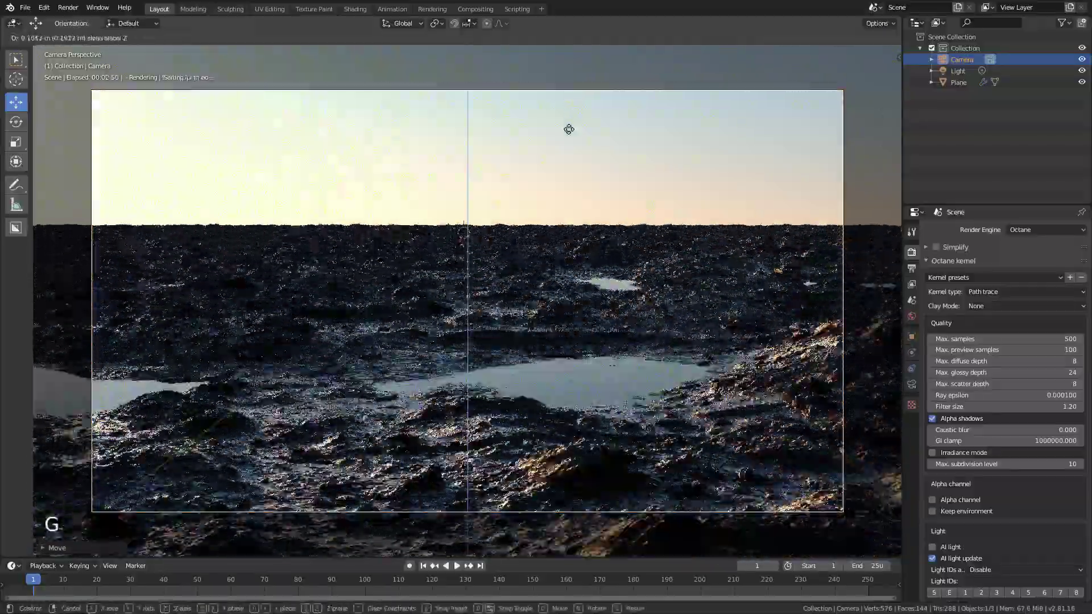
pyautogui.press('x')
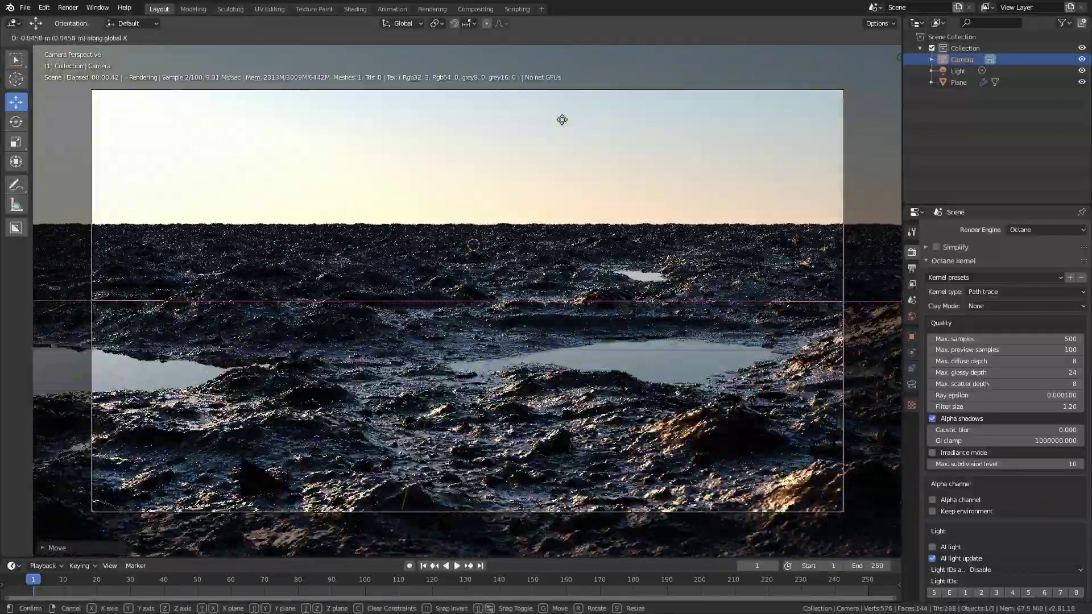
pyautogui.press('g')
pyautogui.press('r')
pyautogui.press('g')
pyautogui.rightClick(579, 168)
pyautogui.rightClick(579, 168)
pyautogui.rightClick(579, 168)
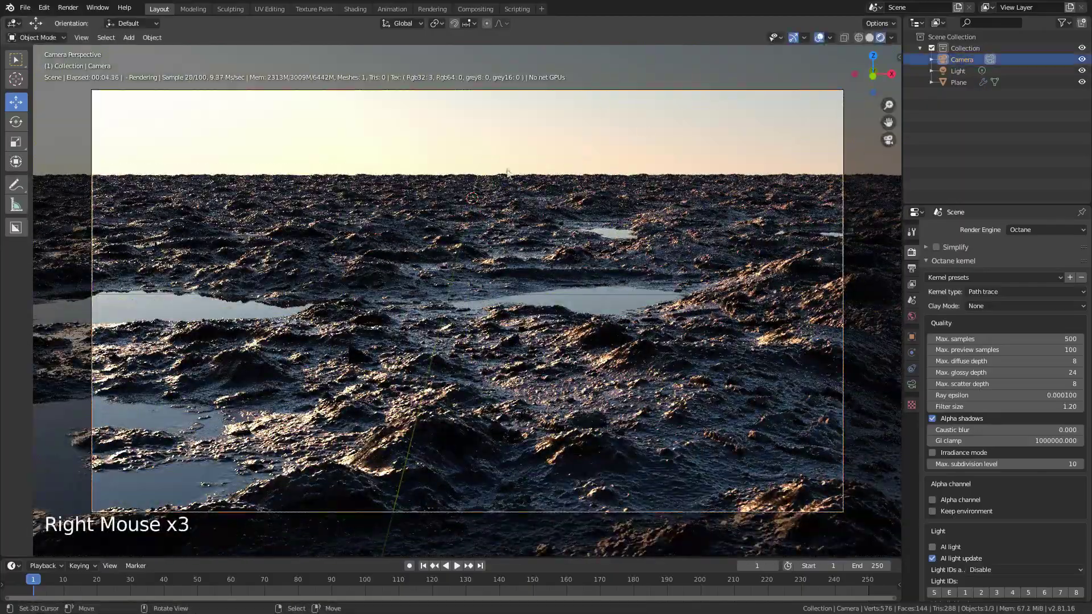
# Step: Show the camera's Octane depth of field settings and view the scene in Solid shading from outside the camera
pyautogui.click(911, 386)
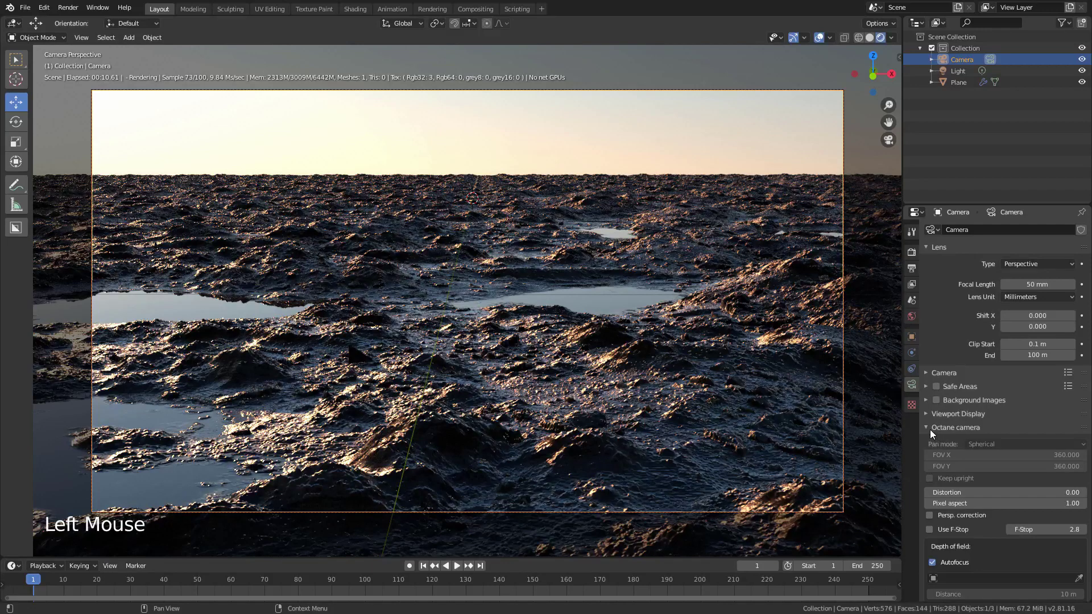
pyautogui.scroll(-2, 931, 427)
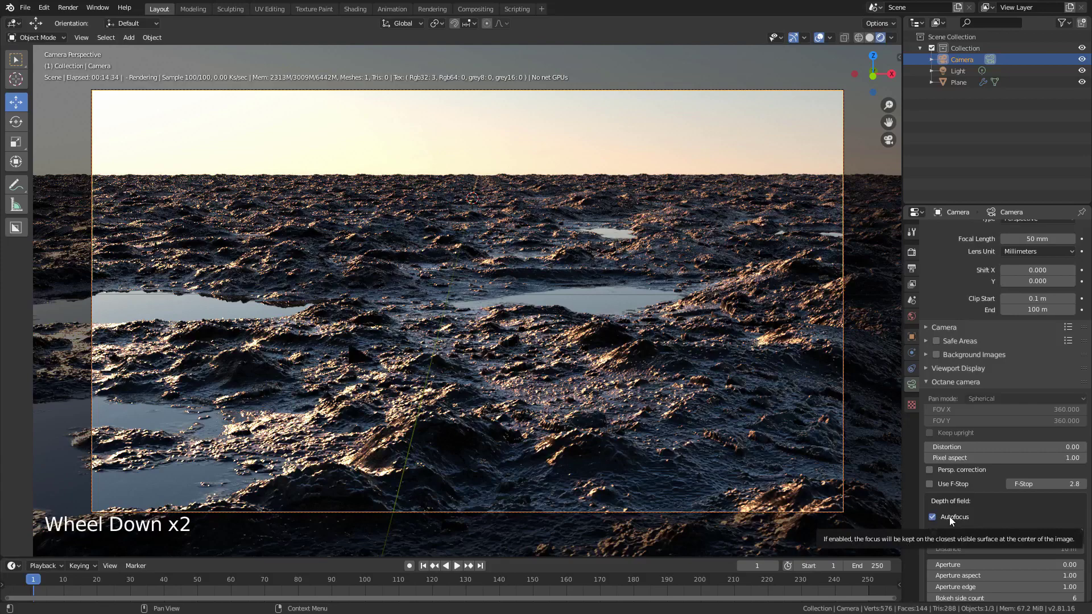
pyautogui.moveTo(646, 356); pyautogui.dragTo(571, 346, button='middle')
pyautogui.press('z')
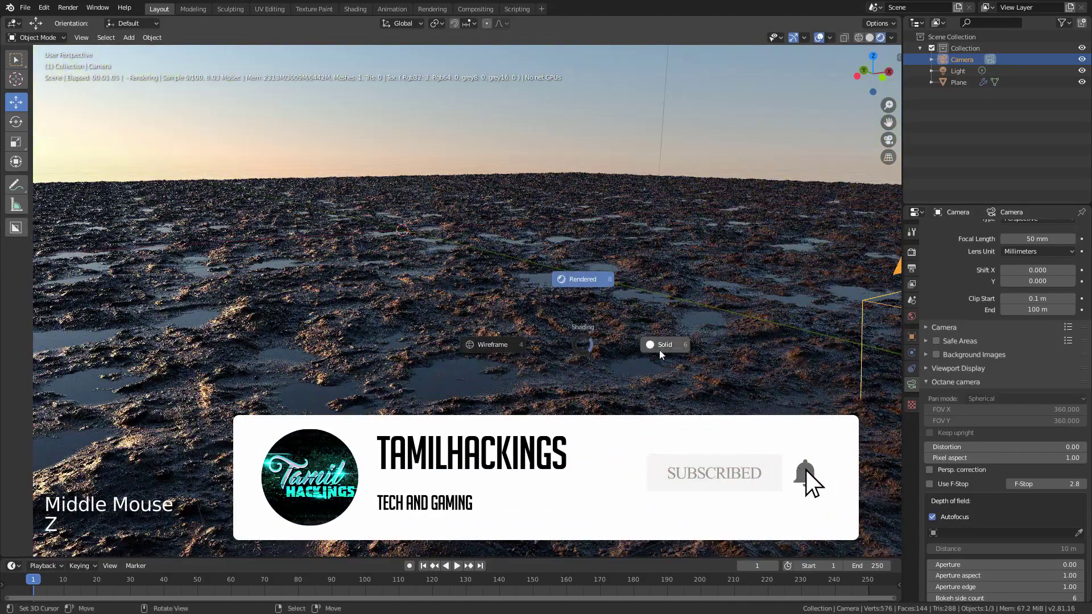
pyautogui.click(660, 350)
pyautogui.scroll(-1, 659, 350)
pyautogui.moveTo(659, 350); pyautogui.dragTo(654, 385, button='middle')
pyautogui.scroll(-3, 640, 355)
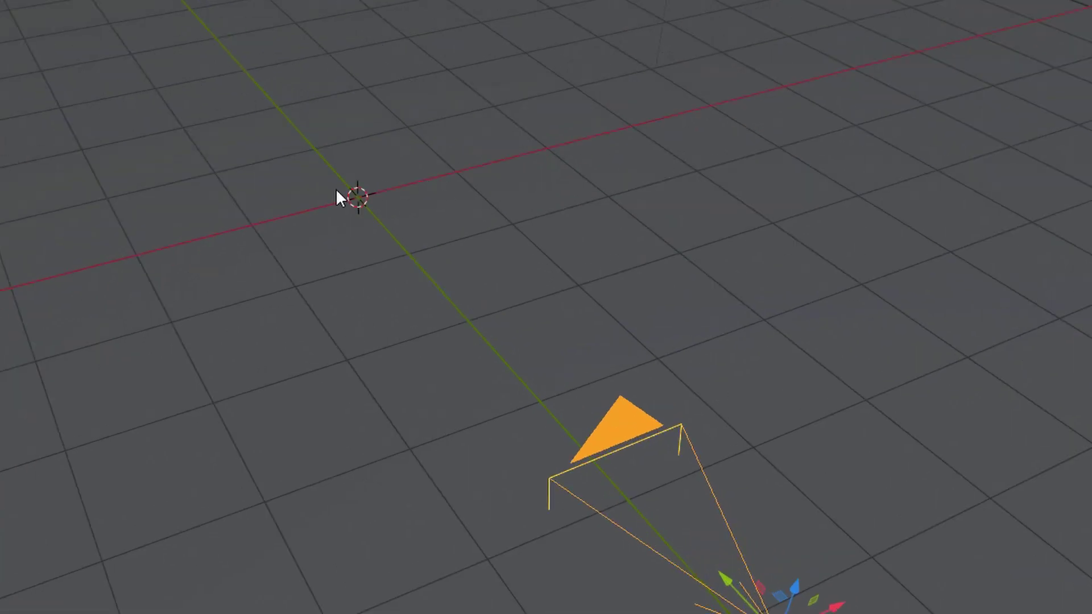
# Step: Add a Plain Axes empty and move it along the Y axis to just in front of the camera
pyautogui.hotkey('shift', 'a')
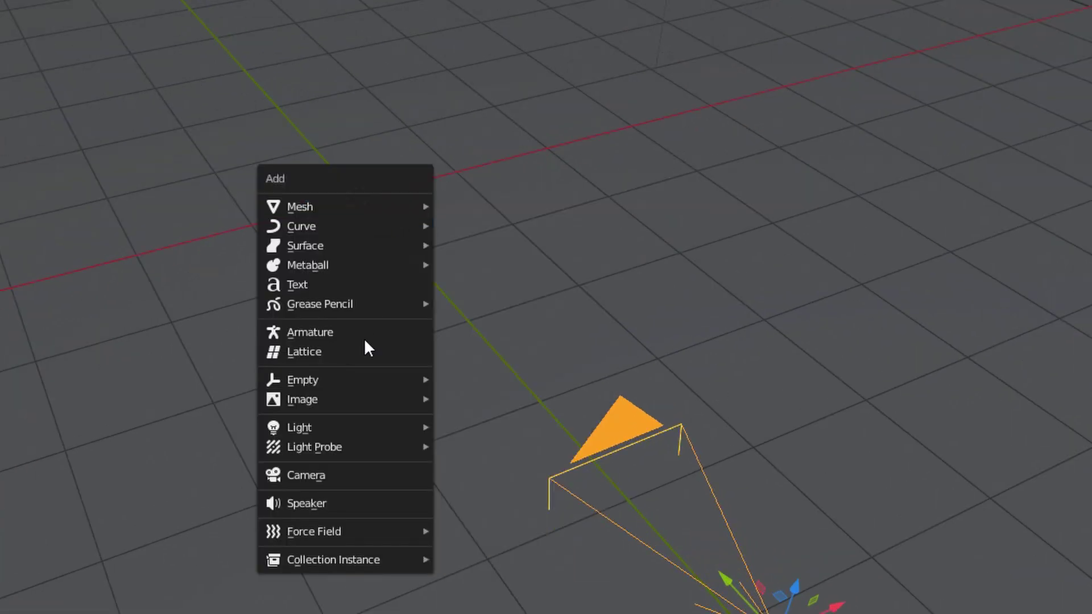
pyautogui.moveTo(335, 387)
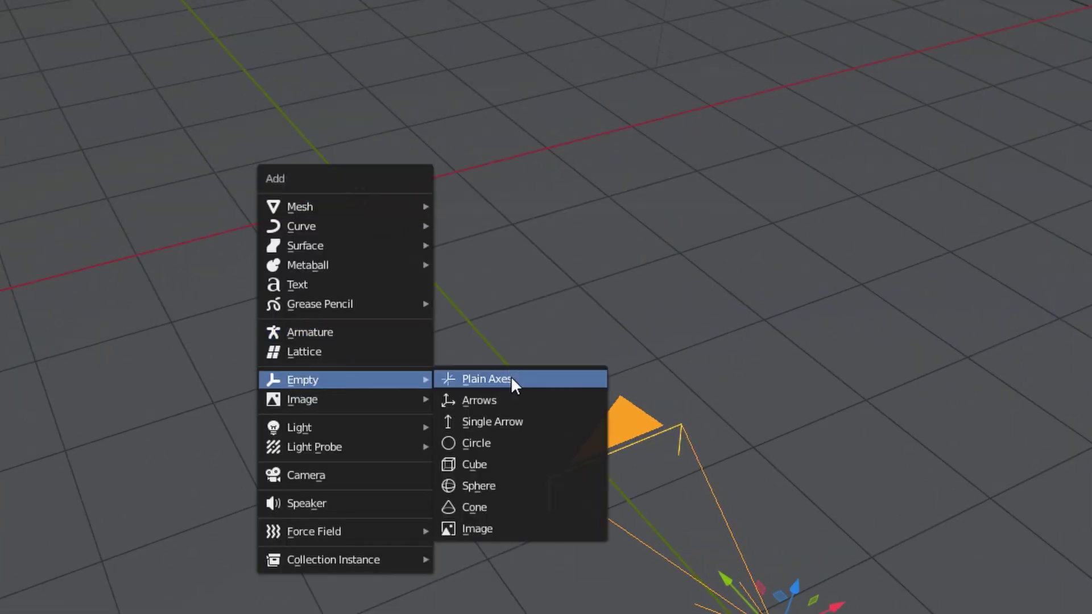
pyautogui.click(511, 376)
pyautogui.moveTo(420, 226); pyautogui.dragTo(483, 310)
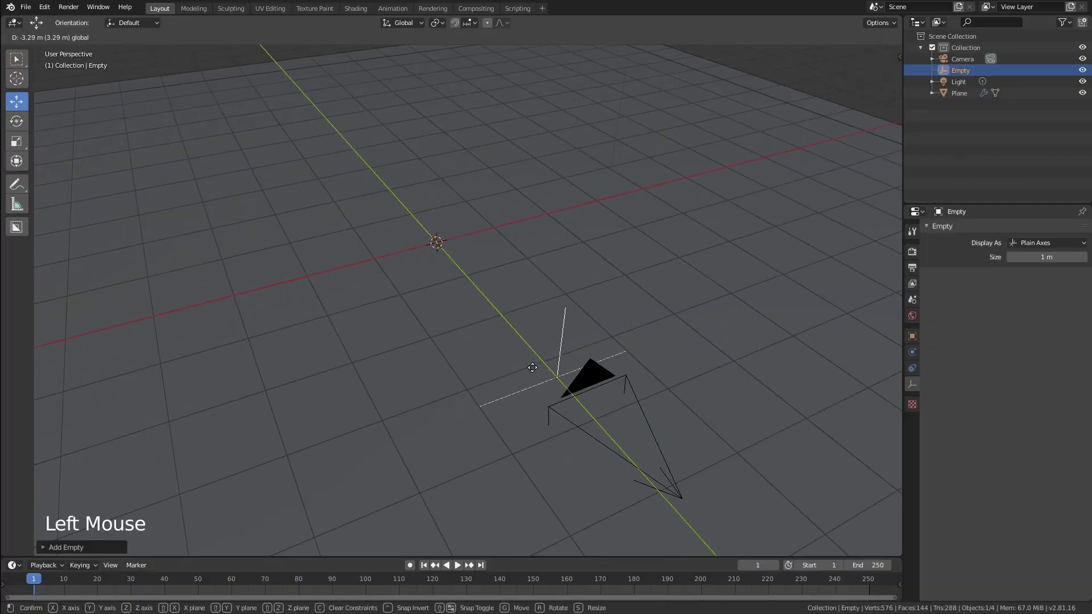
pyautogui.moveTo(519, 352); pyautogui.dragTo(521, 353)
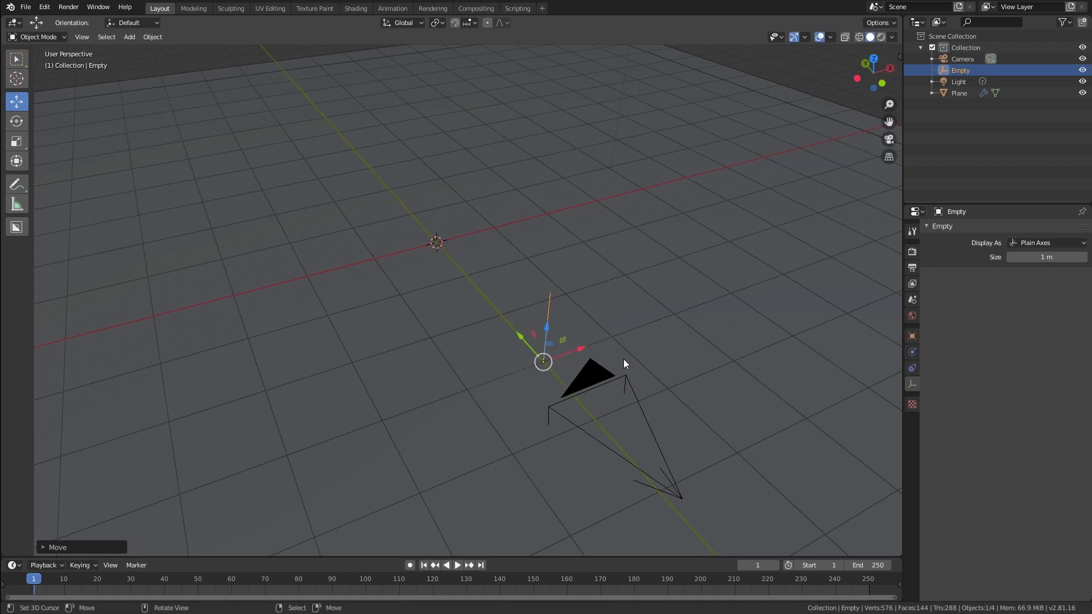
# Step: Disable the camera's Octane autofocus and assign the Empty as its depth of field focus object
pyautogui.click(603, 379)
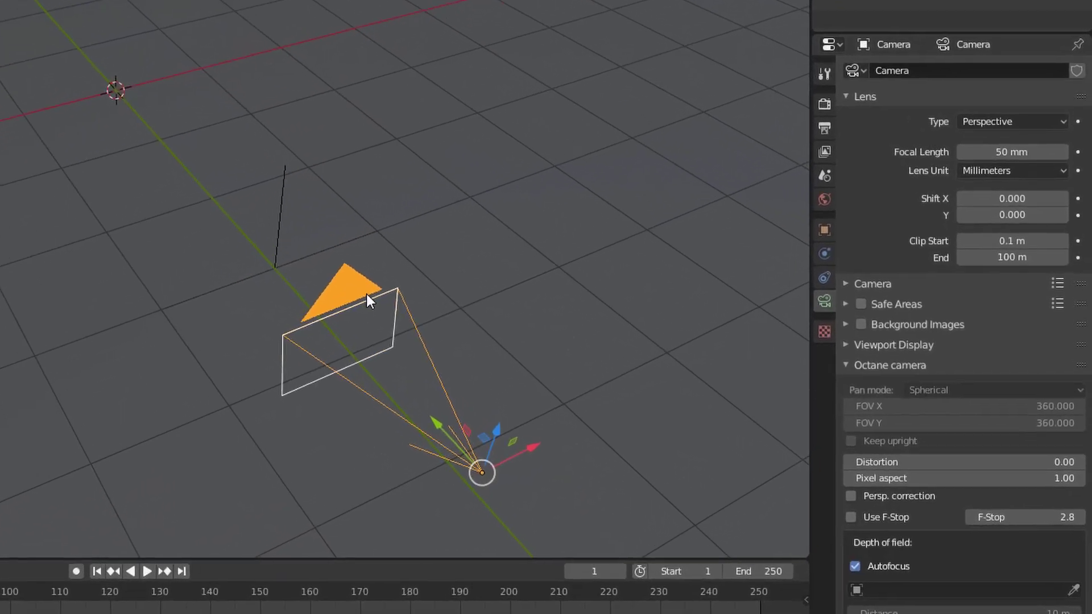
pyautogui.scroll(-5, 858, 436)
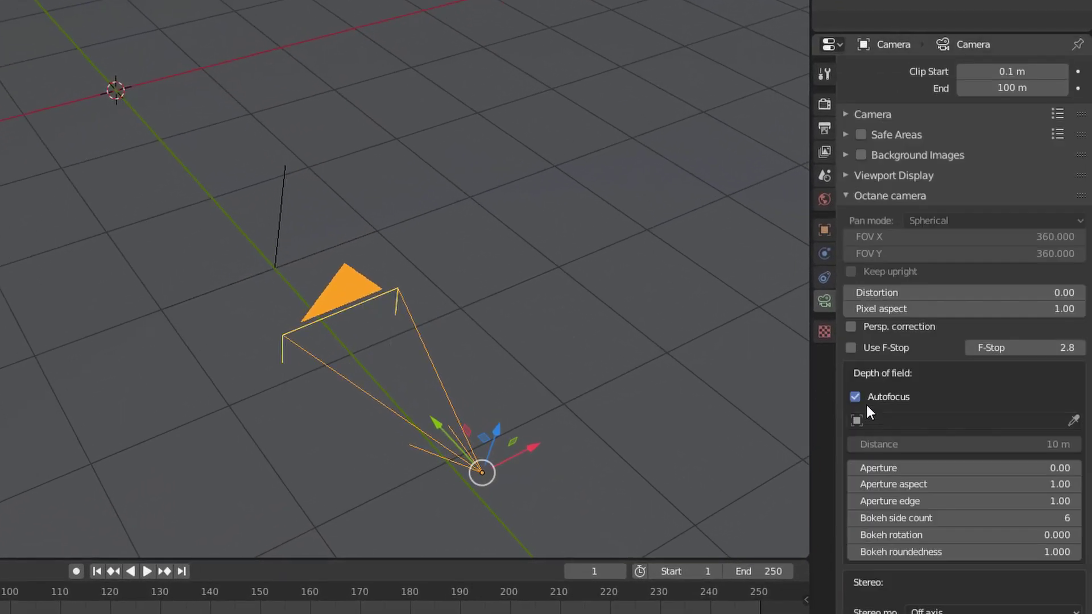
pyautogui.click(854, 396)
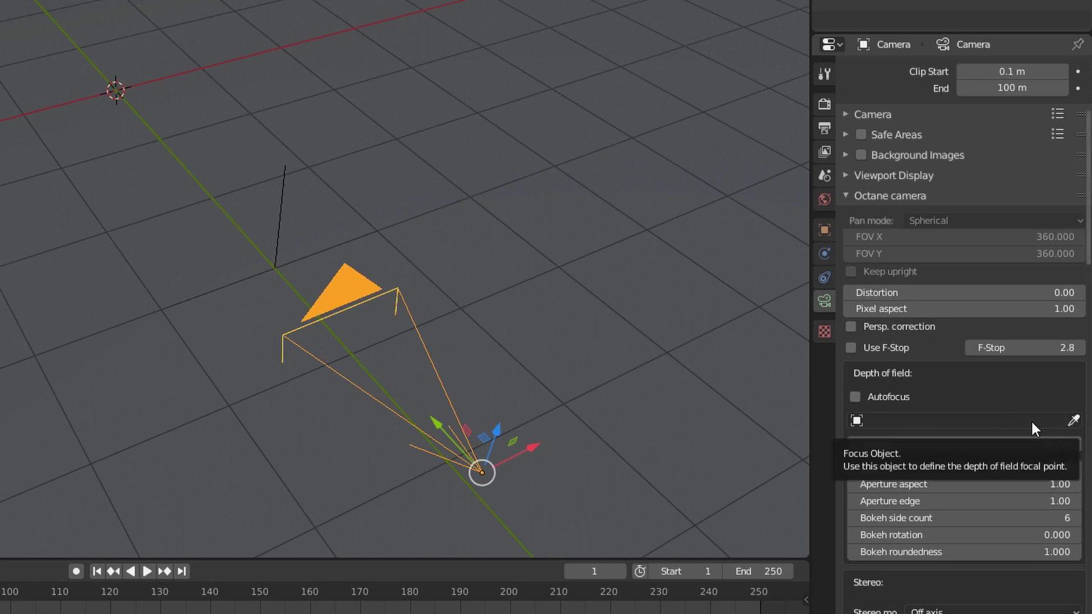
pyautogui.click(907, 419)
pyautogui.click(890, 458)
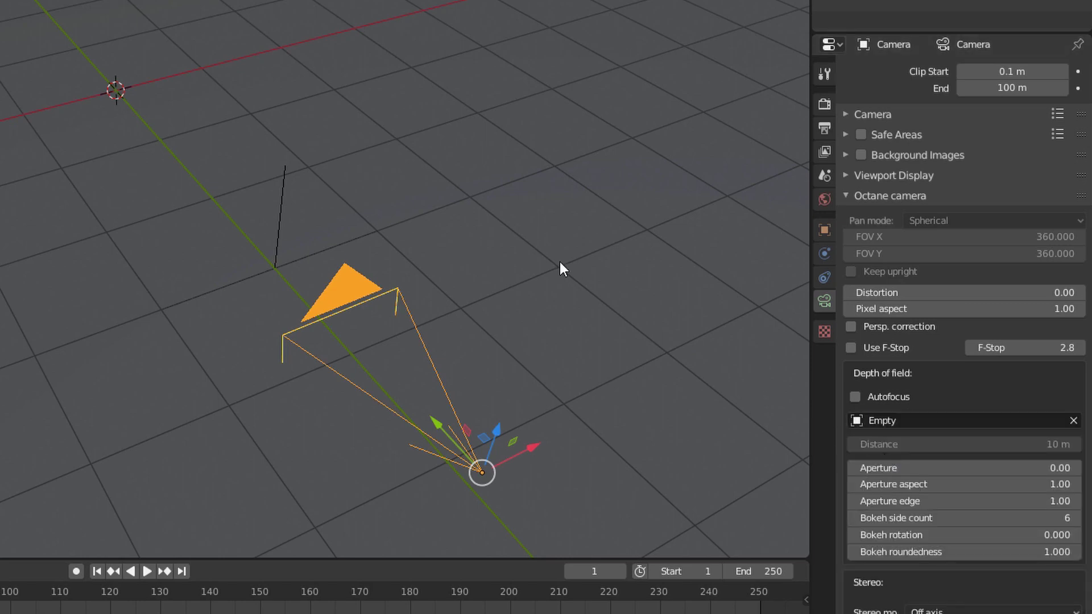
# Step: Look through the camera in Rendered shading and set the depth of field aperture to 0.30
pyautogui.press('KP_0')
pyautogui.press('z')
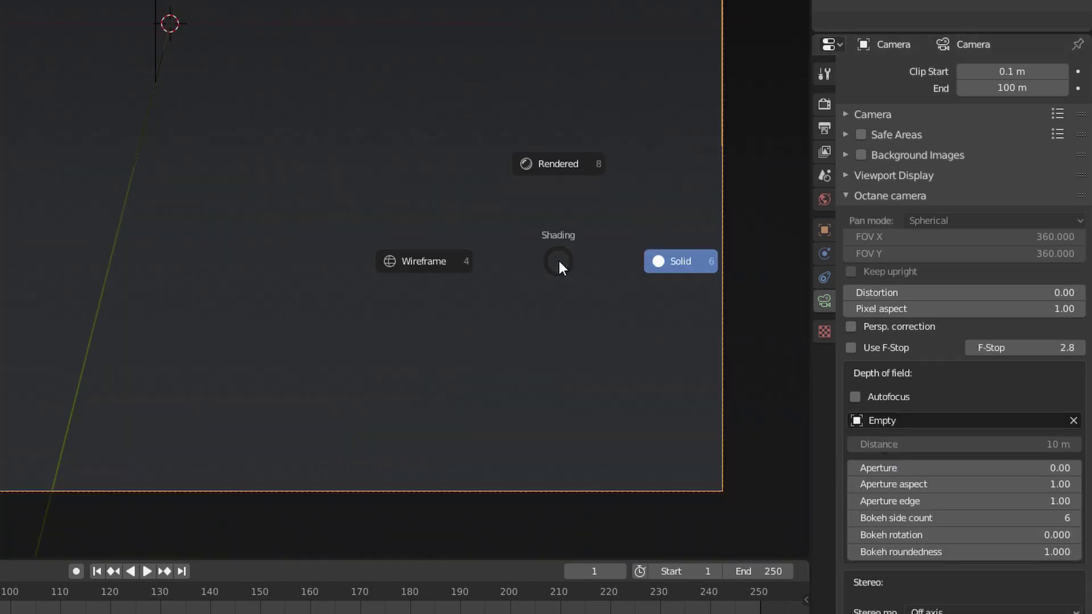
pyautogui.click(557, 171)
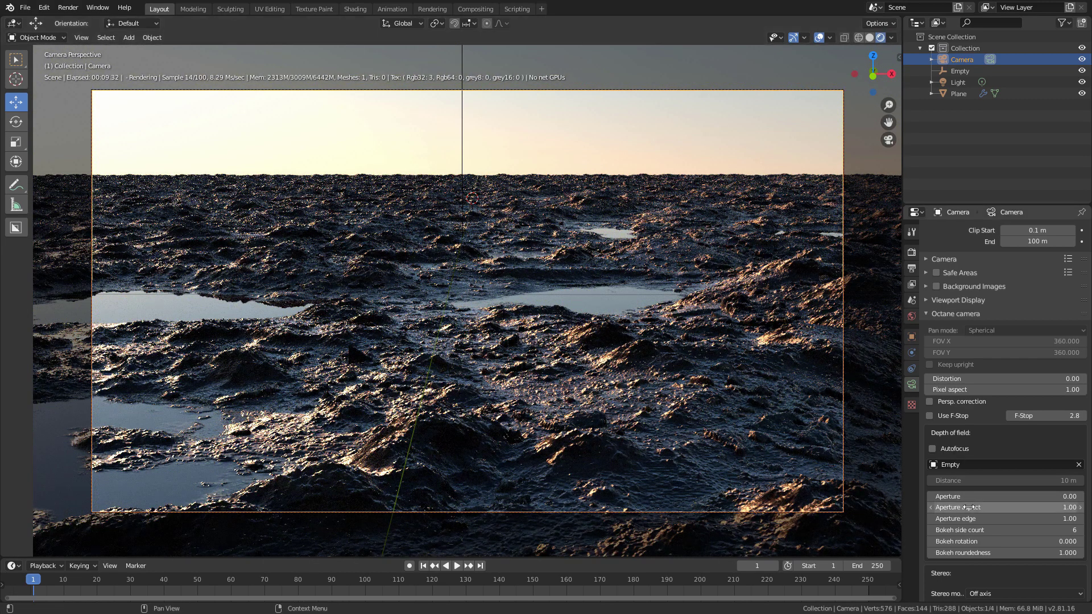
pyautogui.moveTo(976, 496); pyautogui.dragTo(1018, 496)
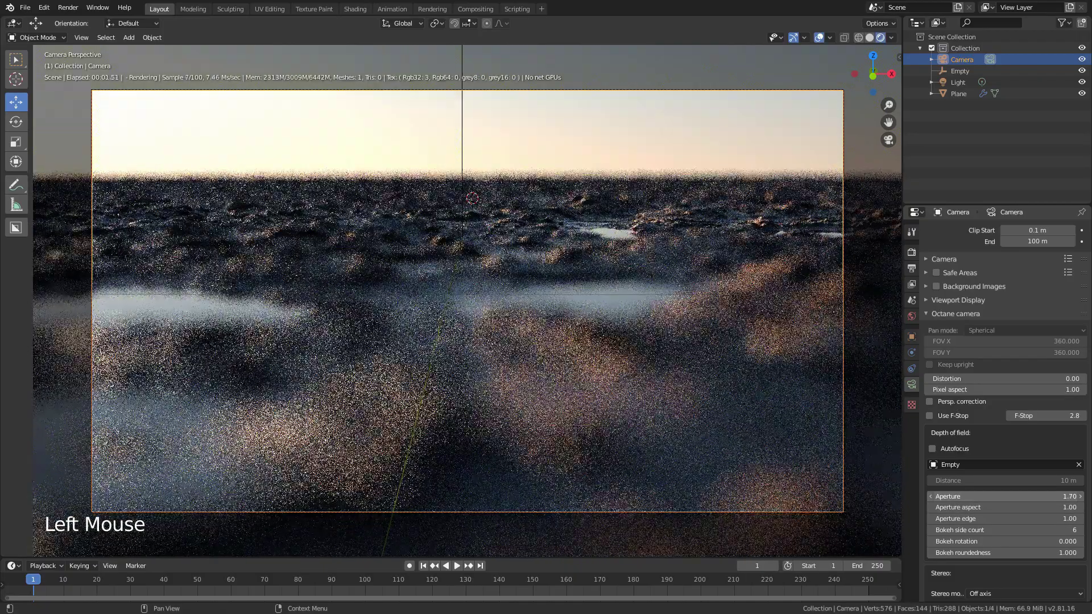
pyautogui.moveTo(1005, 496); pyautogui.dragTo(927, 496)
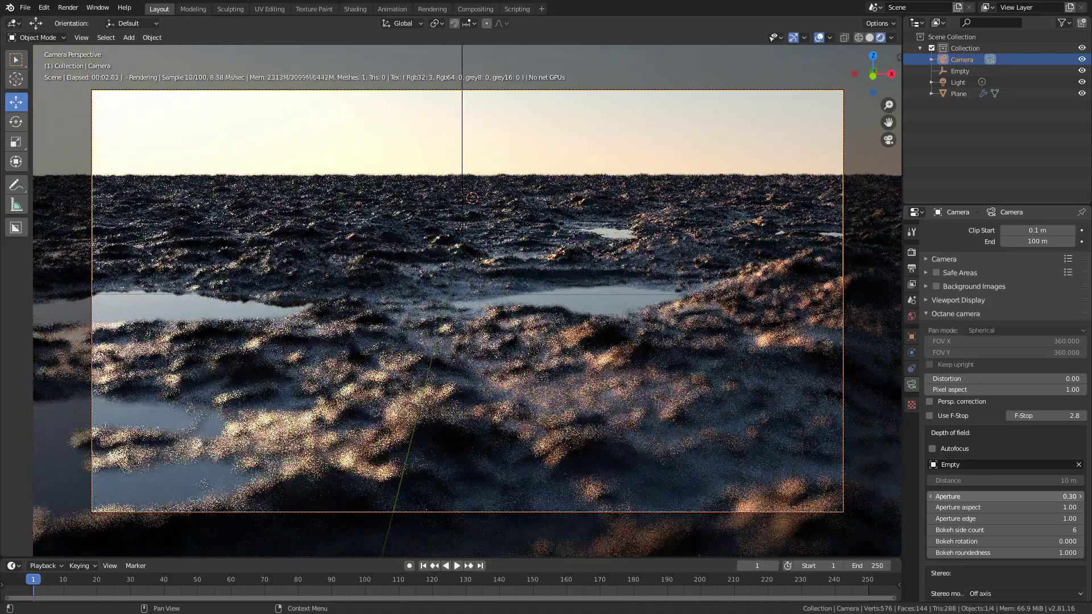
# Step: Select the empty and move it along the Y axis toward the camera to focus on the foreground mud
pyautogui.rightClick(552, 202)
pyautogui.press('g')
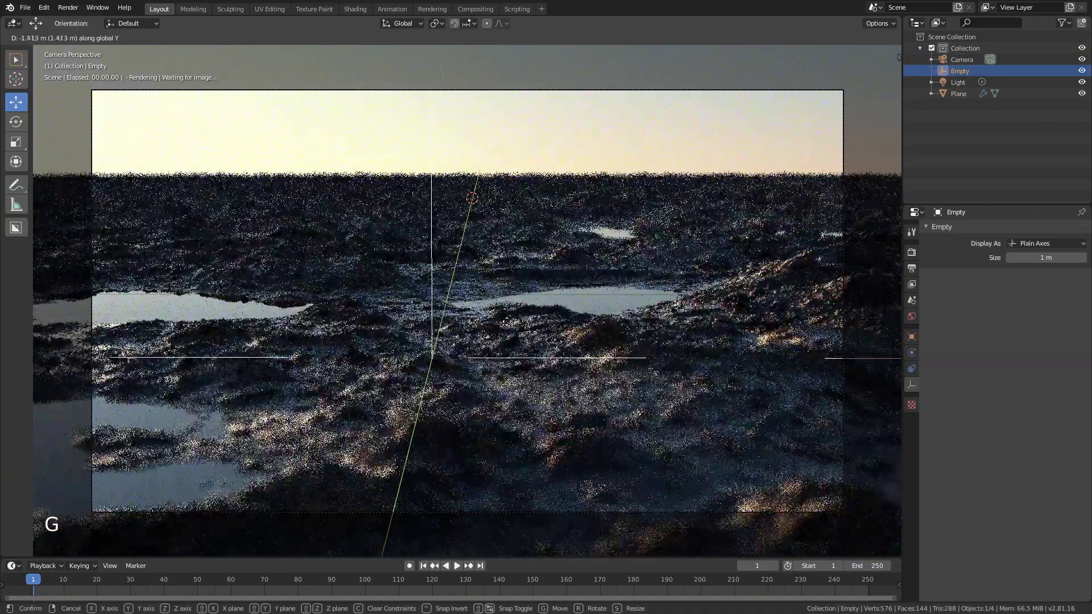
pyautogui.click(572, 216)
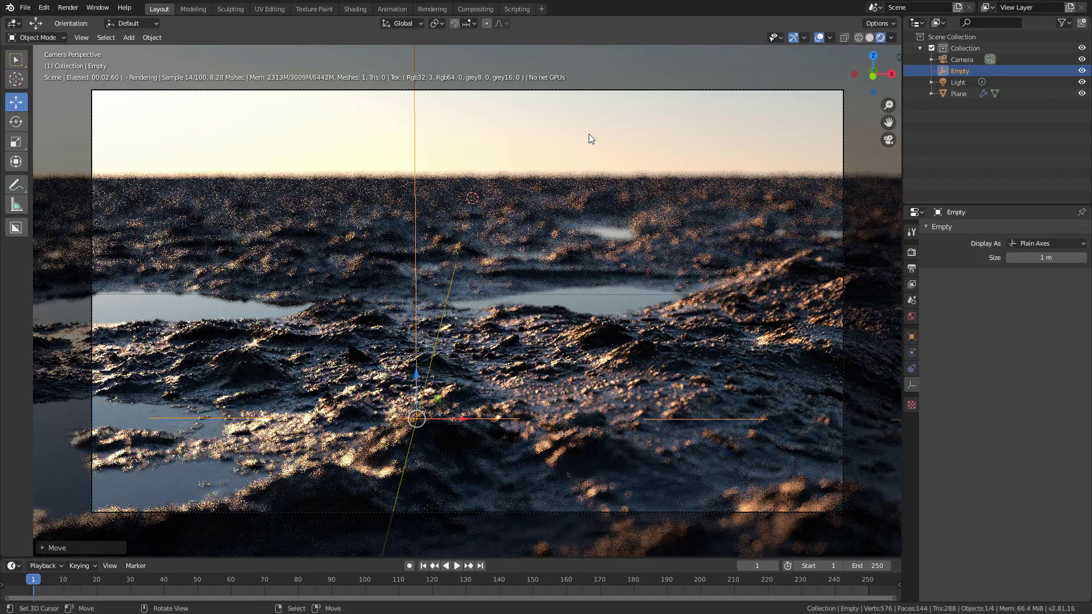
pyautogui.press('g')
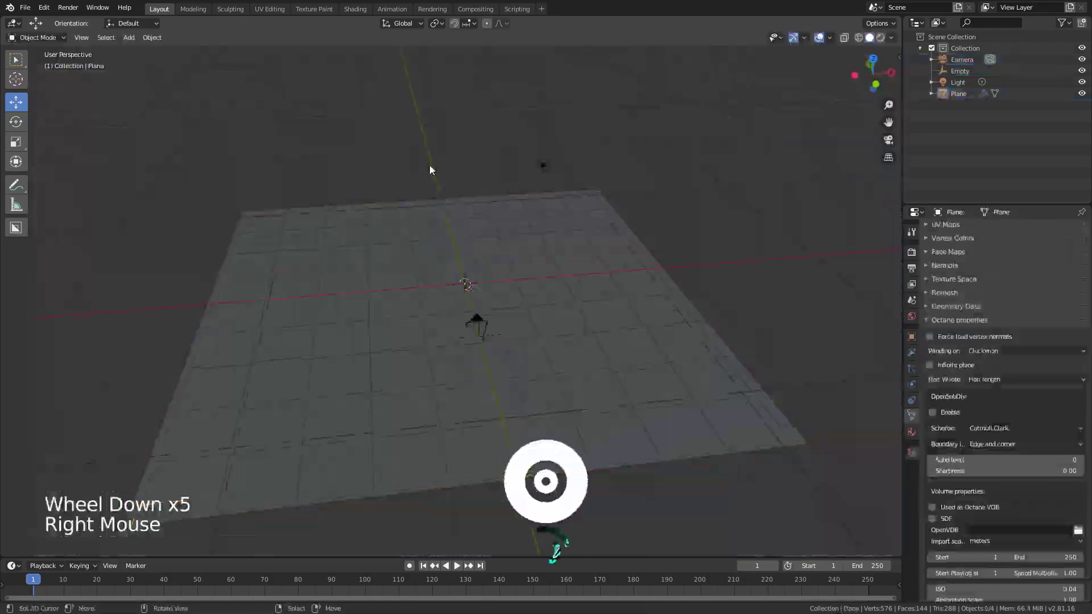
pyautogui.scroll(7, 500, 244)
pyautogui.moveTo(501, 245); pyautogui.dragTo(563, 276, button='middle')
# Step: Render the image from the camera and maximize the render window
pyautogui.click(67, 8)
pyautogui.click(85, 21)
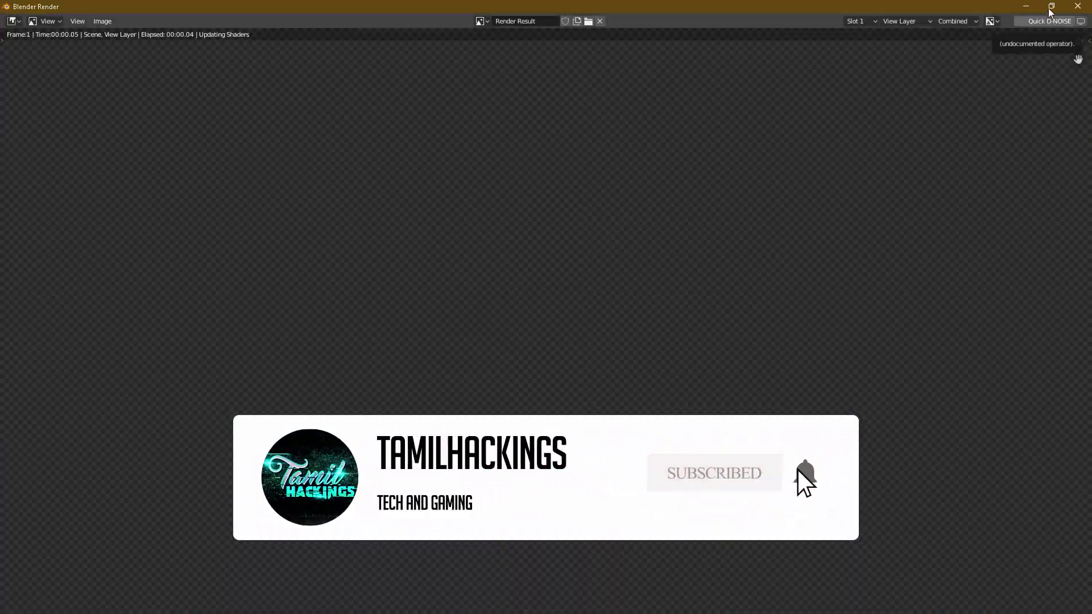
pyautogui.click(1049, 8)
# Step: Expand the camera's Octane Camera Imager (Render Mode) settings and make sure the imager is enabled
pyautogui.scroll(-1, 839, 155)
pyautogui.moveTo(839, 154); pyautogui.dragTo(831, 159, button='middle')
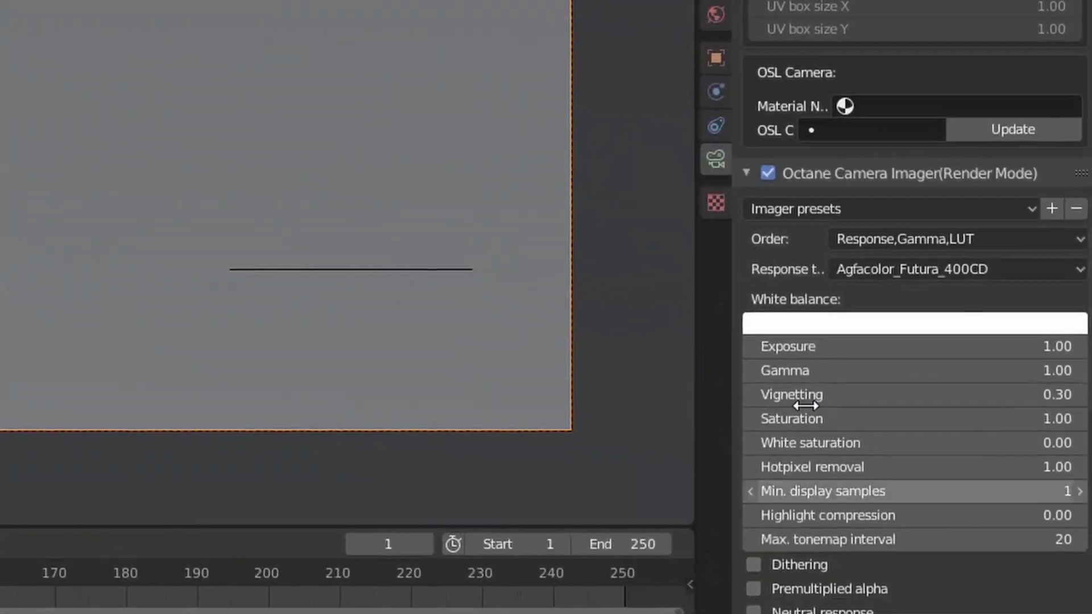
pyautogui.click(755, 183)
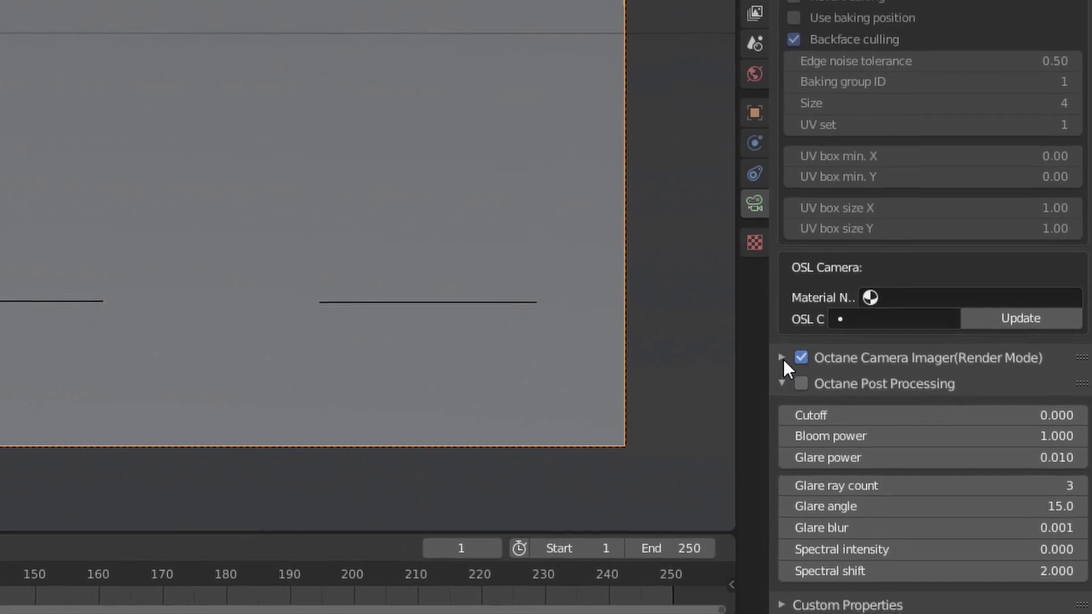
pyautogui.click(754, 336)
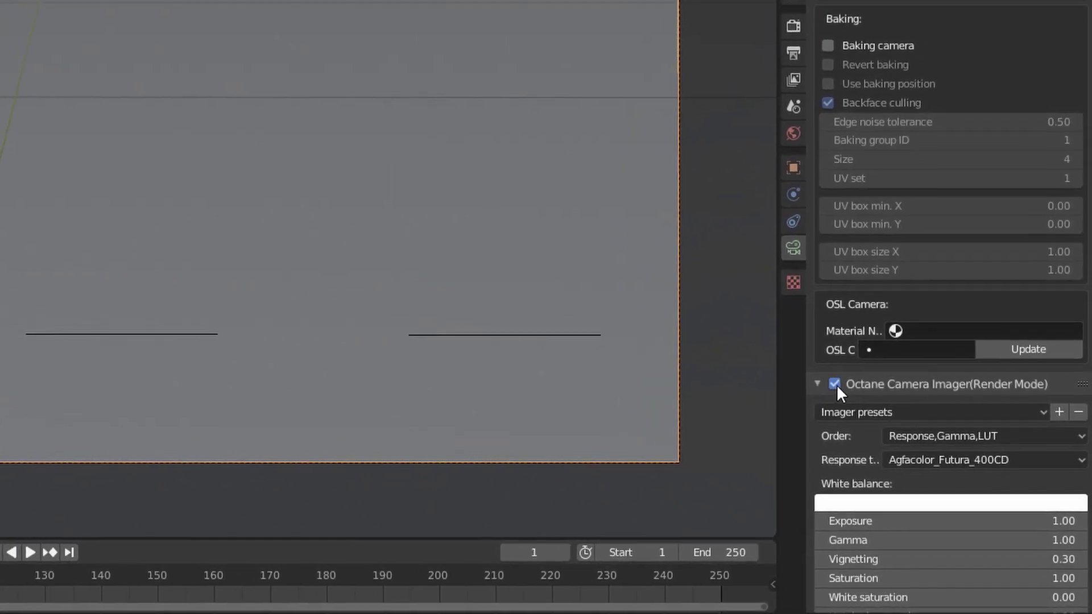
pyautogui.click(810, 364)
pyautogui.click(843, 390)
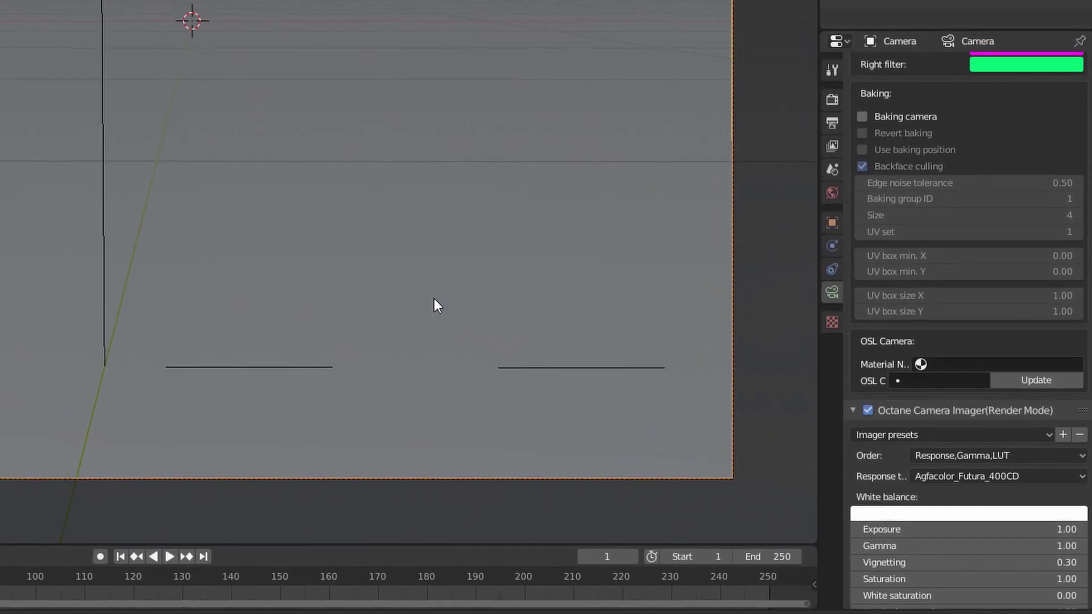
# Step: Return the viewport to Rendered shading to preview the camera imager's response type on the mud scene
pyautogui.press('z')
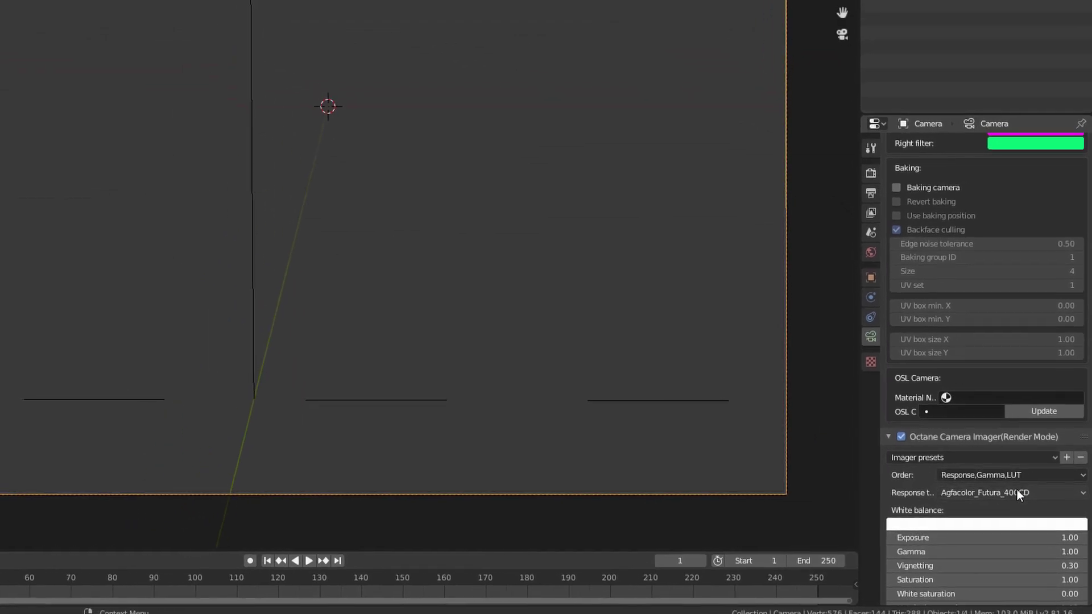
pyautogui.click(995, 480)
pyautogui.click(1019, 495)
pyautogui.click(988, 478)
pyautogui.click(987, 478)
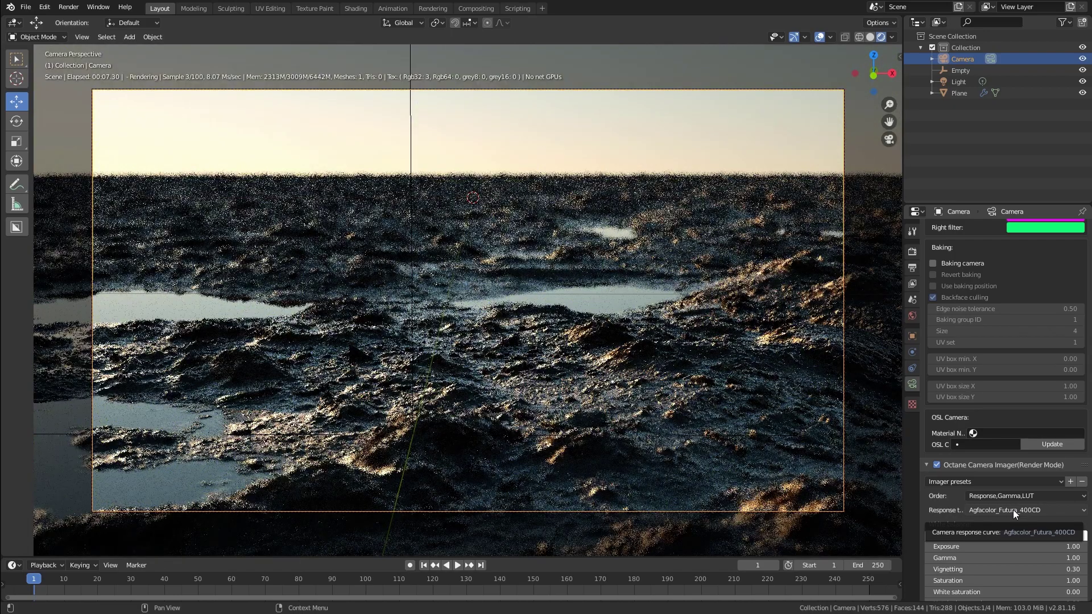
# Step: Try the Agfachrome_RSX2_050CD, Agfacolor_Futura_II_200CD and Gold_200CD response types on the camera imager
pyautogui.click(1012, 509)
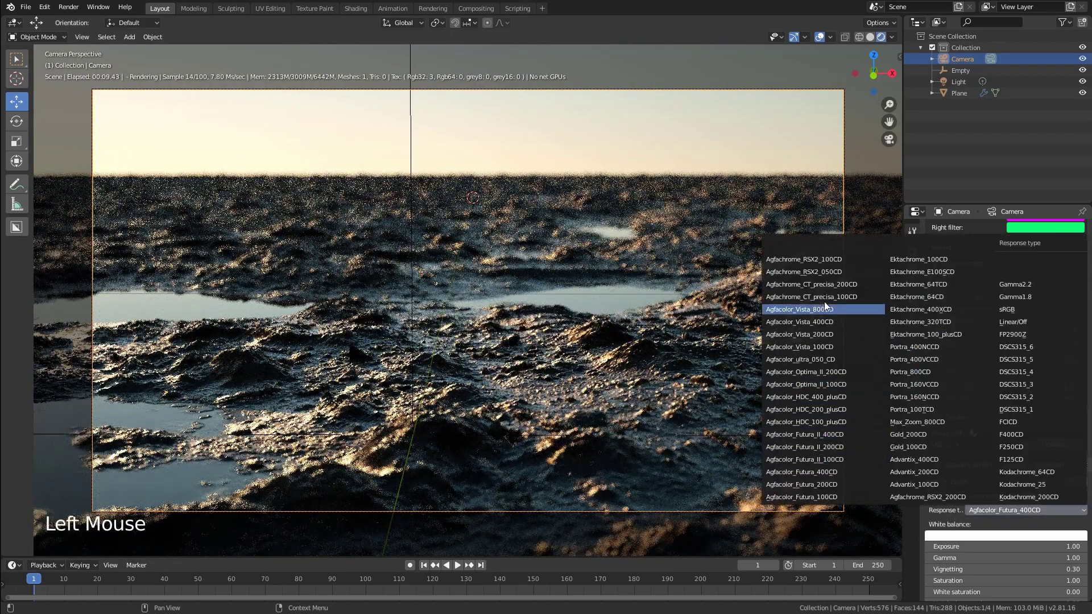
pyautogui.click(820, 273)
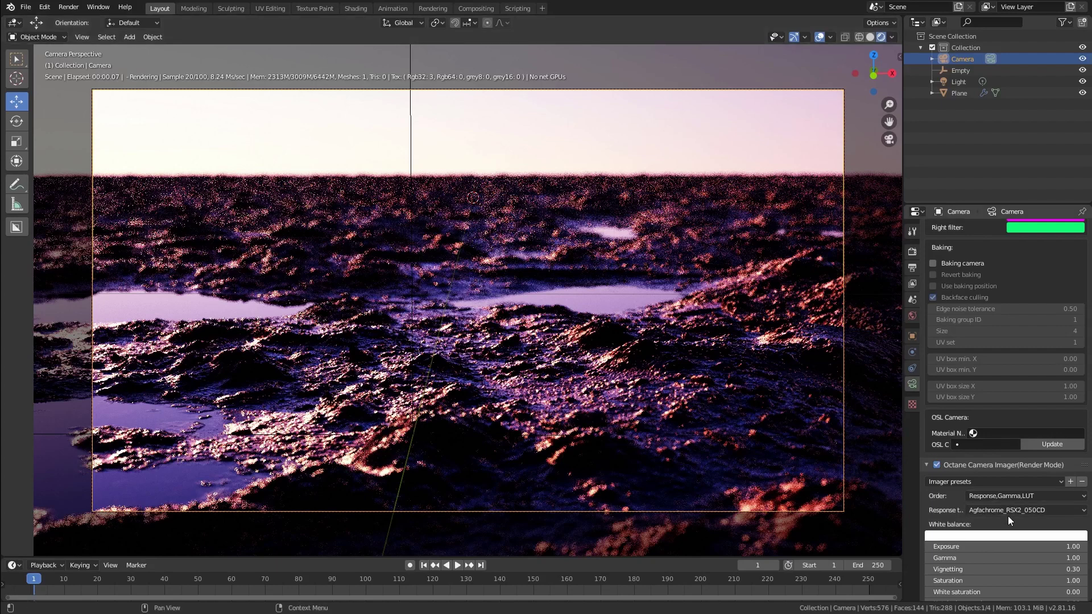
pyautogui.click(1008, 515)
pyautogui.click(842, 445)
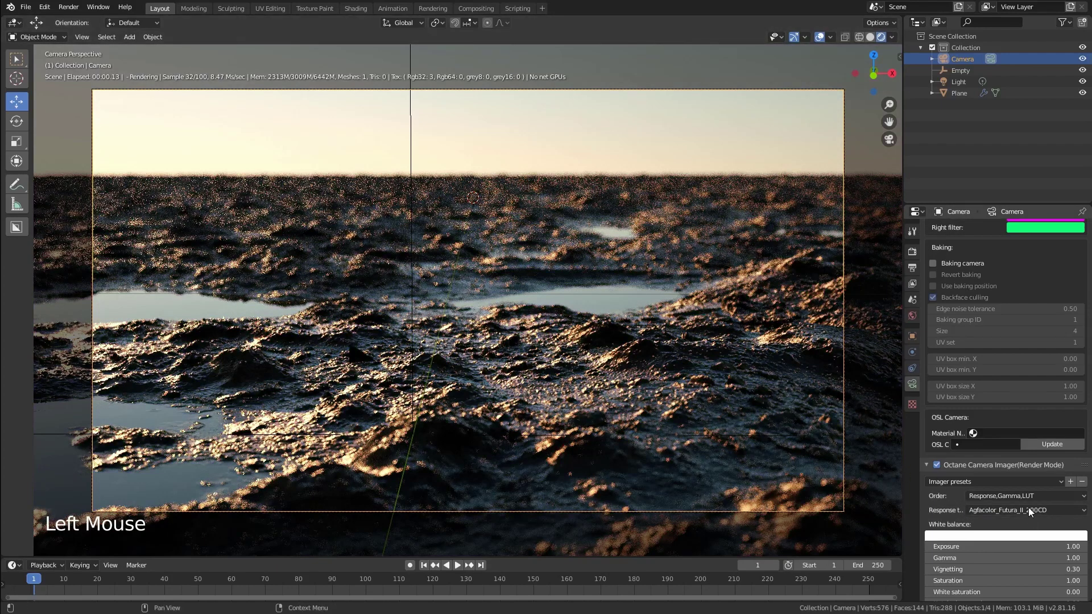
pyautogui.click(1030, 511)
pyautogui.click(915, 434)
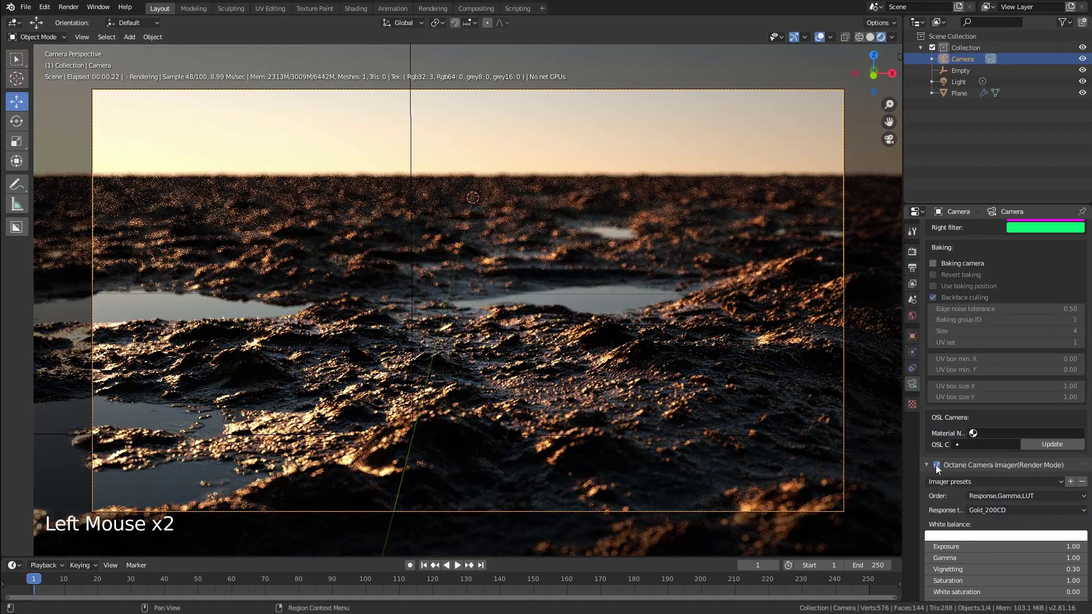
# Step: Set the camera imager's response type to Ektachrome_320TCD and render the image
pyautogui.click(996, 508)
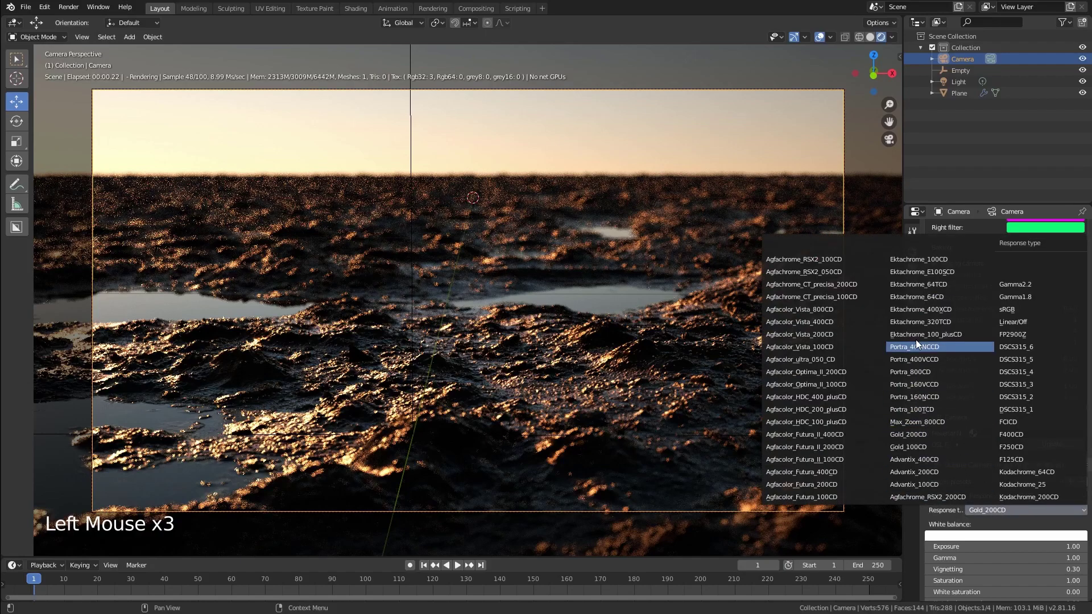
pyautogui.click(915, 322)
pyautogui.press('F12')
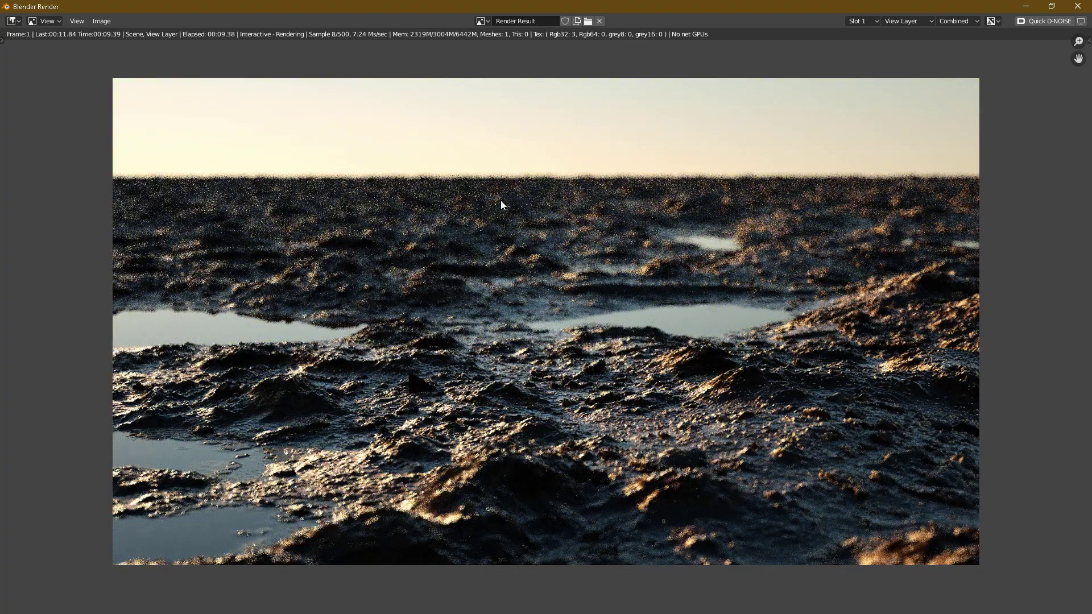
# Step: Examine the horizon, the blurred mud and the puddles in the render result up close
pyautogui.scroll(2, 433, 231)
pyautogui.moveTo(457, 186); pyautogui.dragTo(437, 268, button='middle')
pyautogui.scroll(2, 438, 268)
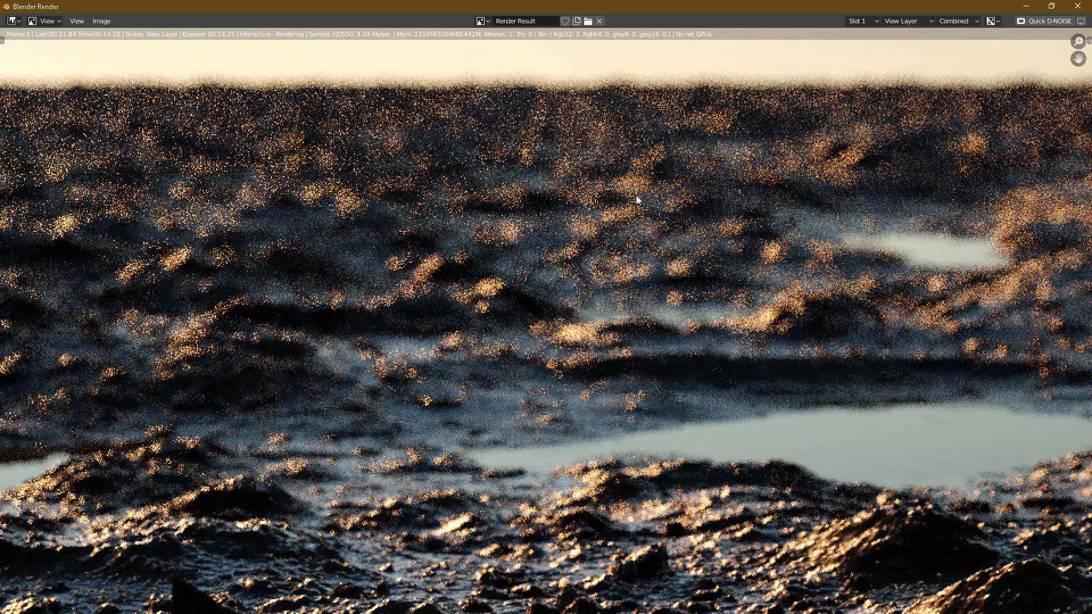
pyautogui.scroll(-5, 659, 181)
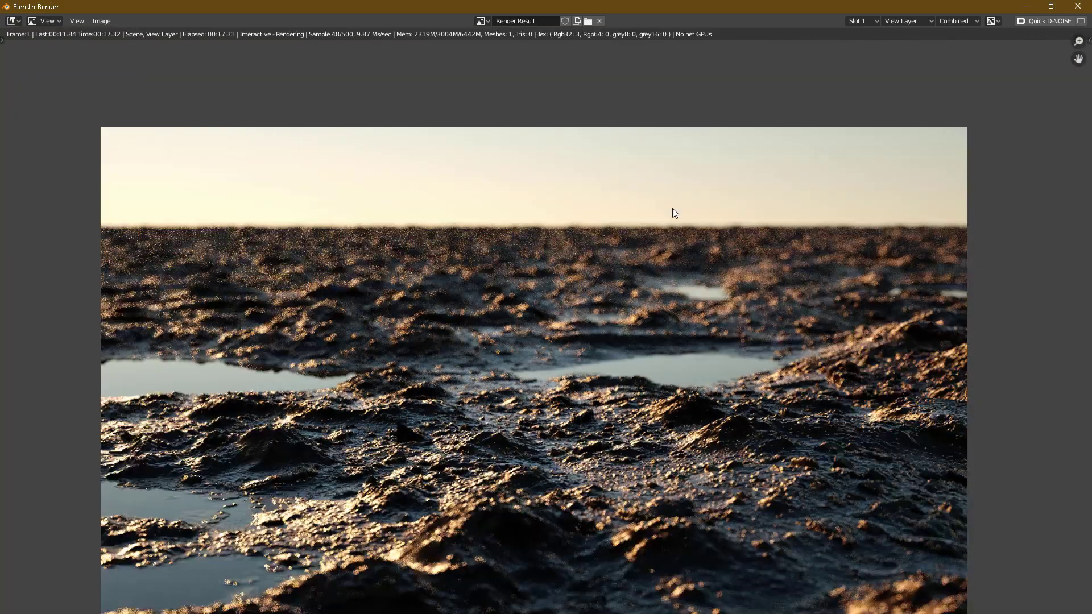
pyautogui.moveTo(672, 209); pyautogui.dragTo(661, 177, button='middle')
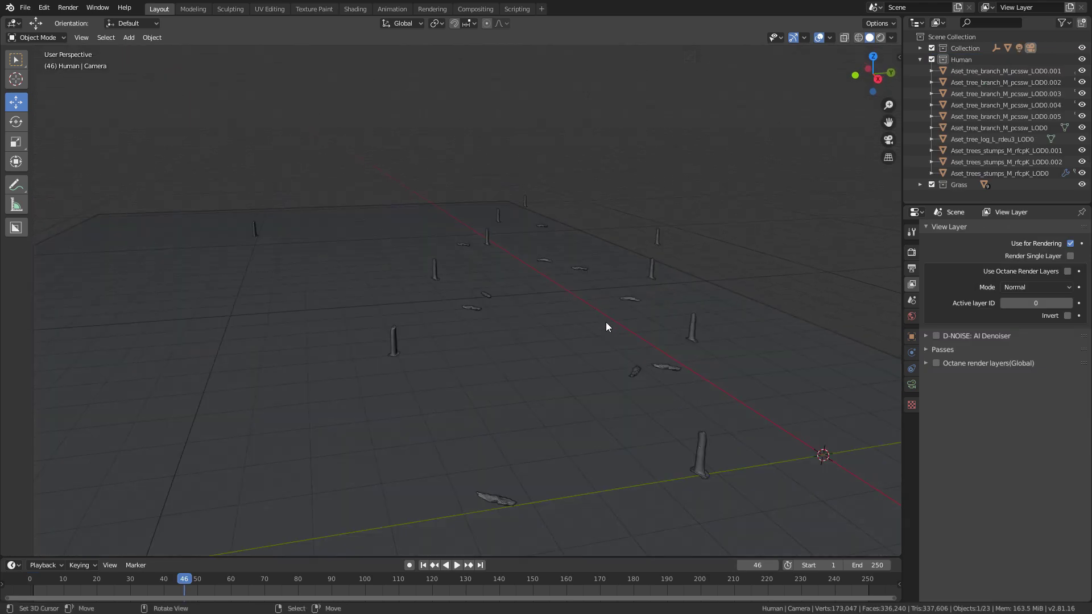
# Step: Inspect the scattered tree assets up close, selecting a standing stump and a fallen branch and checking their meshes in Edit Mode
pyautogui.moveTo(629, 346); pyautogui.dragTo(569, 325, button='middle')
pyautogui.rightClick(477, 369)
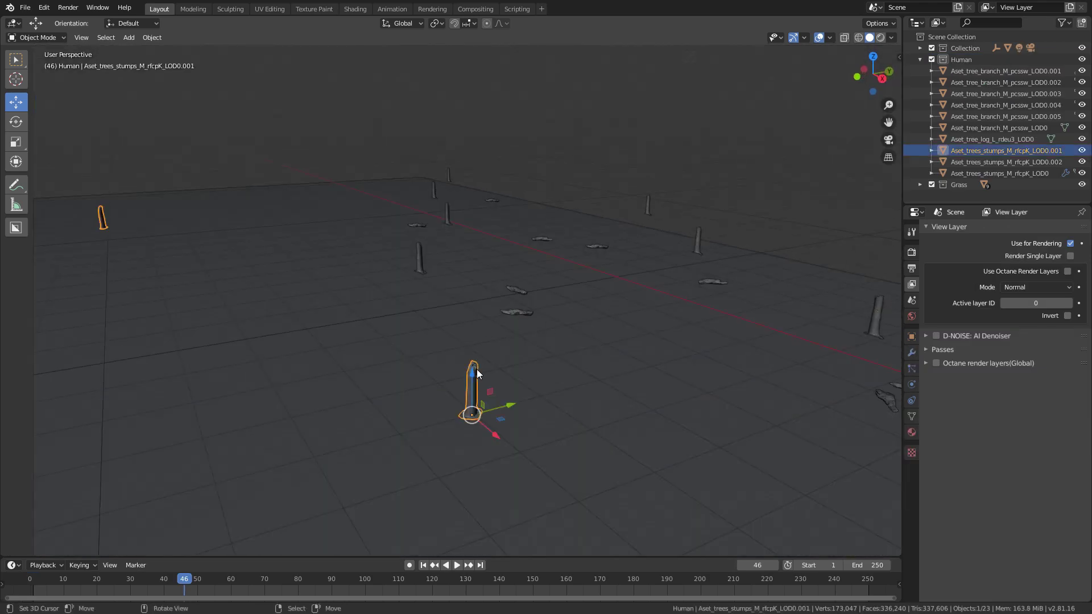
pyautogui.moveTo(567, 367); pyautogui.dragTo(564, 329, button='middle')
pyautogui.scroll(3, 564, 330)
pyautogui.keyDown('shift'); pyautogui.moveTo(675, 259); pyautogui.dragTo(405, 251, button='middle'); pyautogui.keyUp('shift')
pyautogui.press('Tab')
pyautogui.scroll(-4, 633, 307)
pyautogui.press('Tab')
pyautogui.click(305, 196)
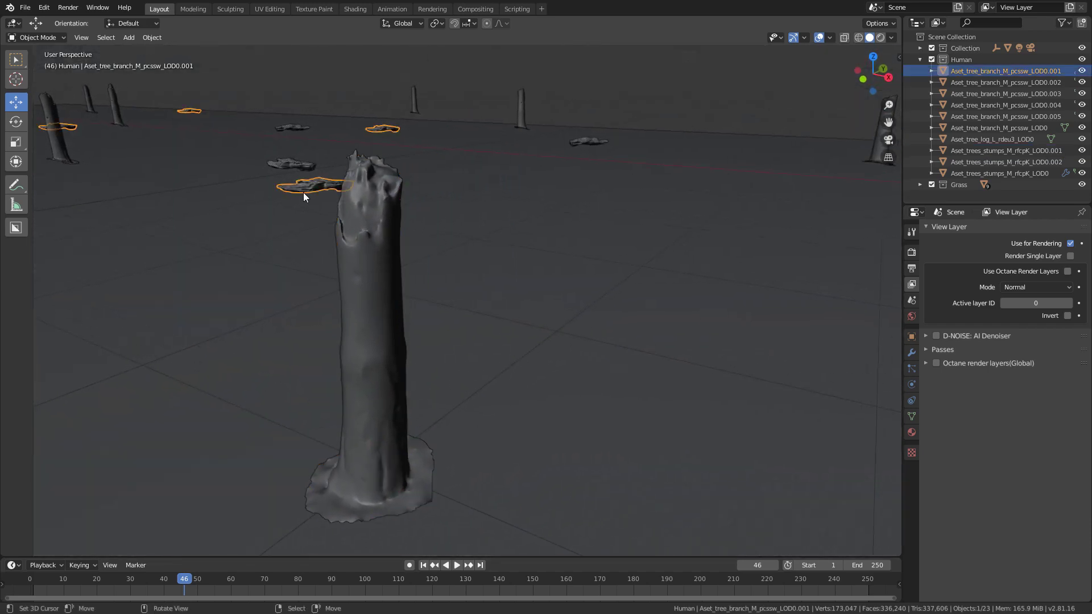
pyautogui.press('Tab')
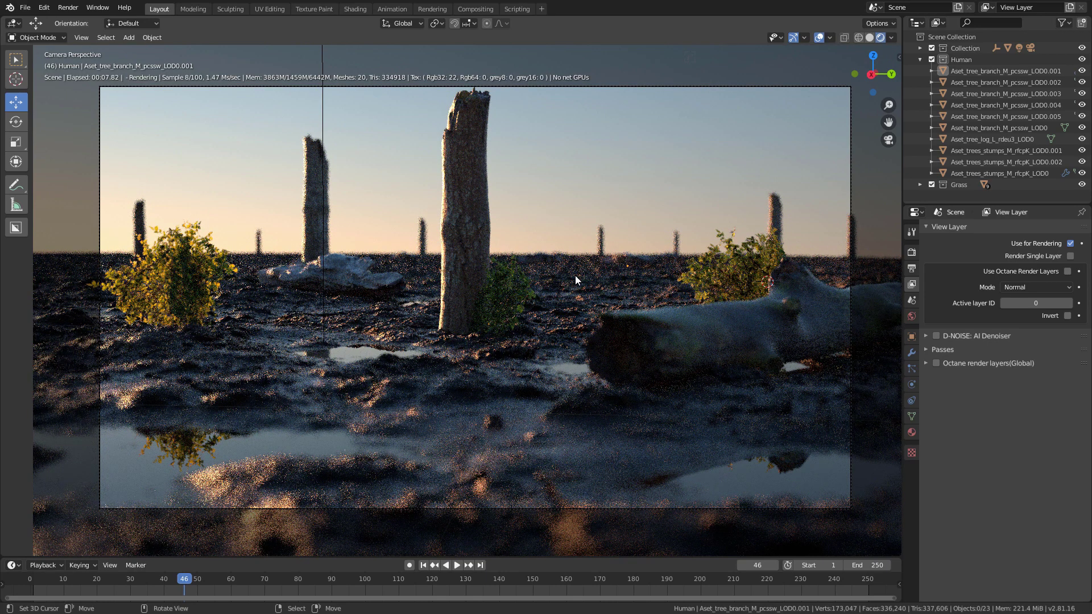
# Step: View the rendered mud scene from outside the camera and delete the camera
pyautogui.moveTo(580, 278); pyautogui.dragTo(592, 201, button='middle')
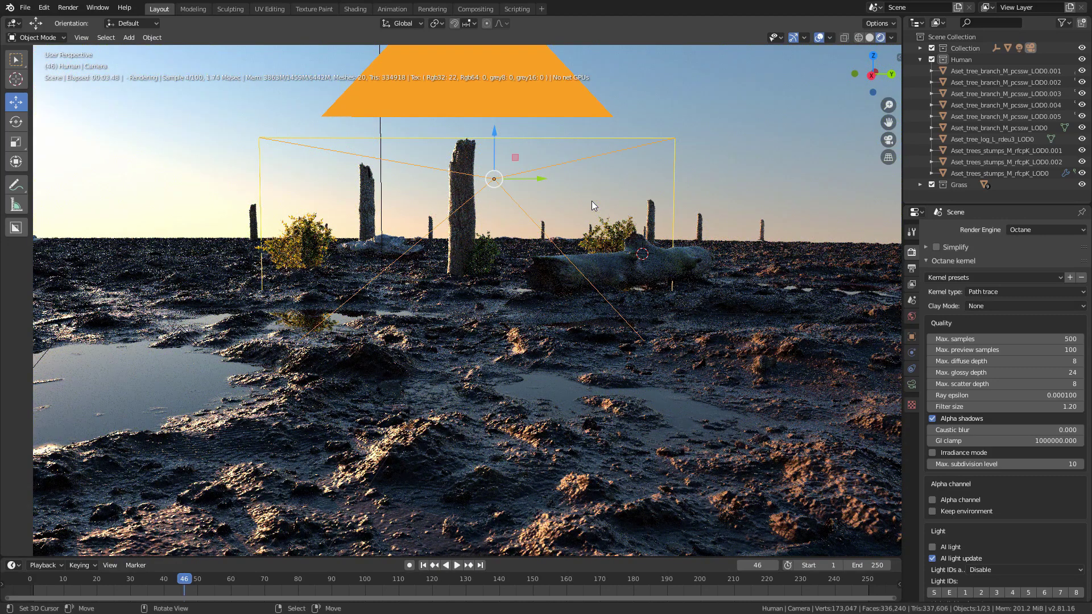
pyautogui.press('Delete')
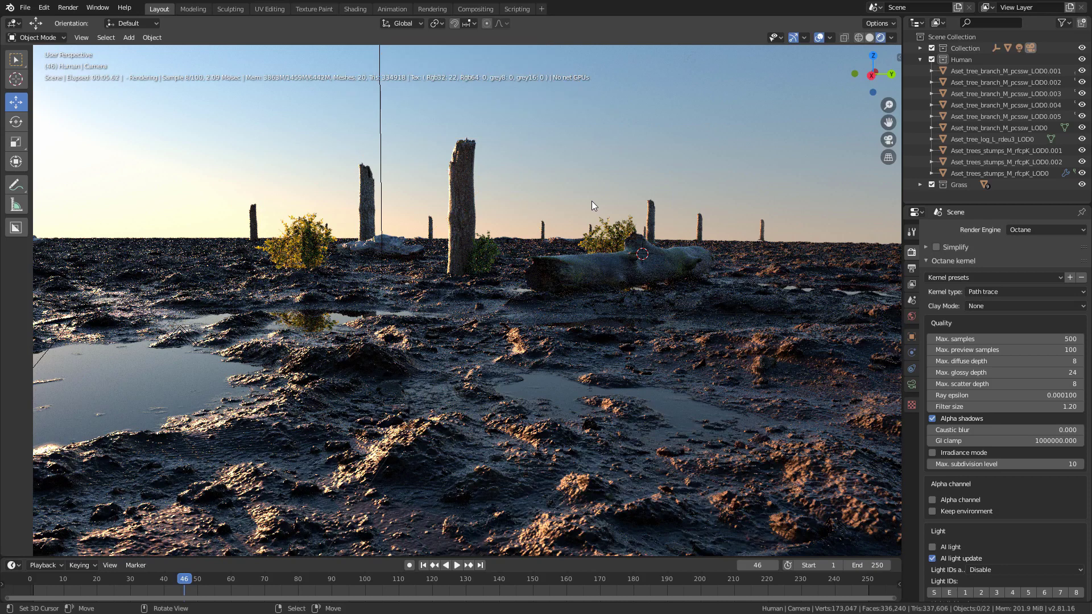